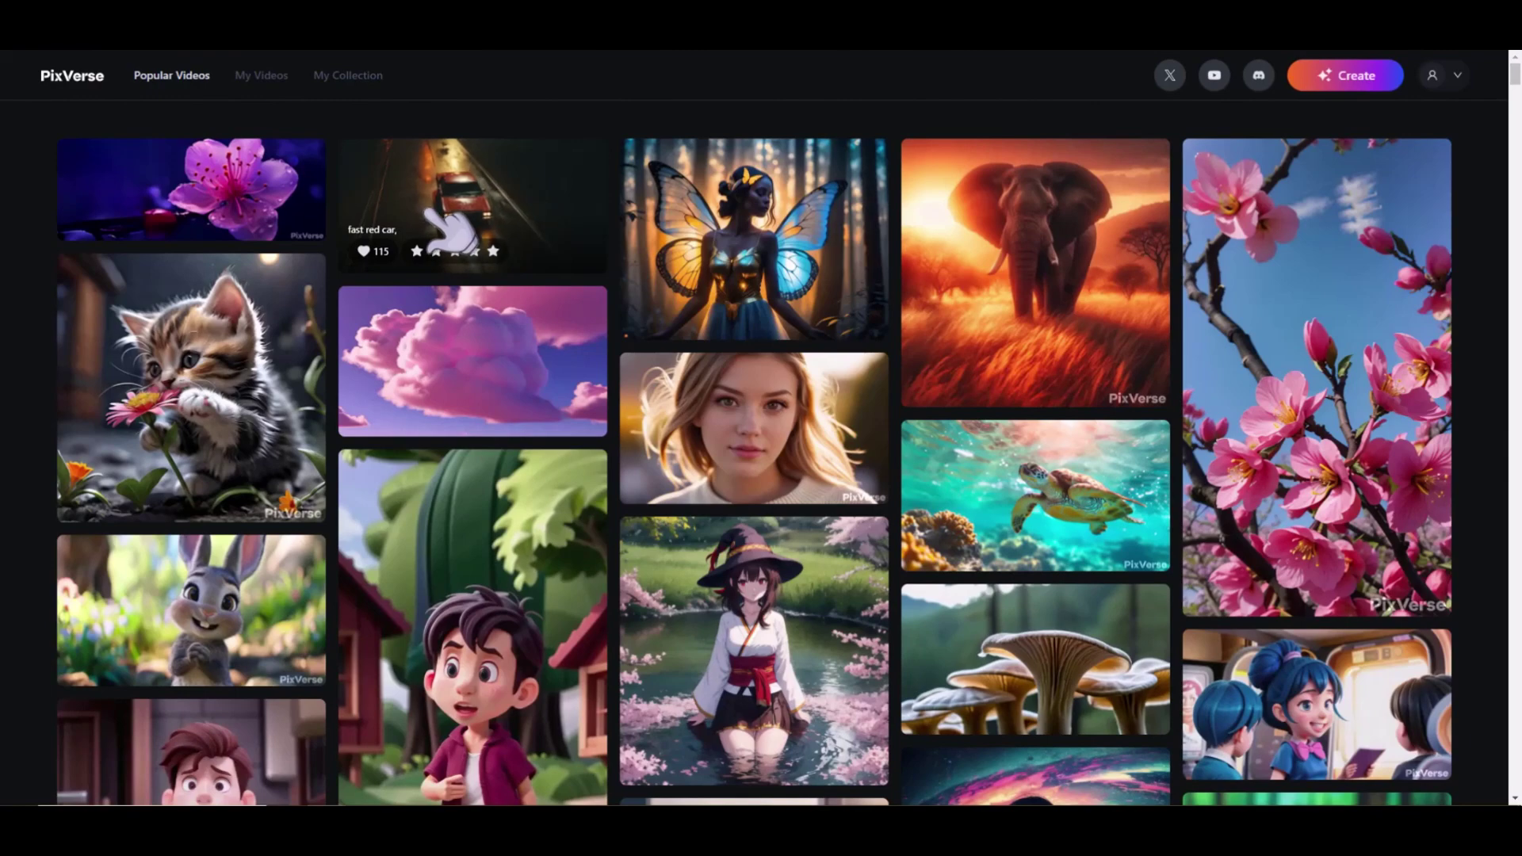
Look over the red car, butterfly fairy, elephant and kitten videos' detail pages
{"action": "left_click", "coordinate": [434, 215]}
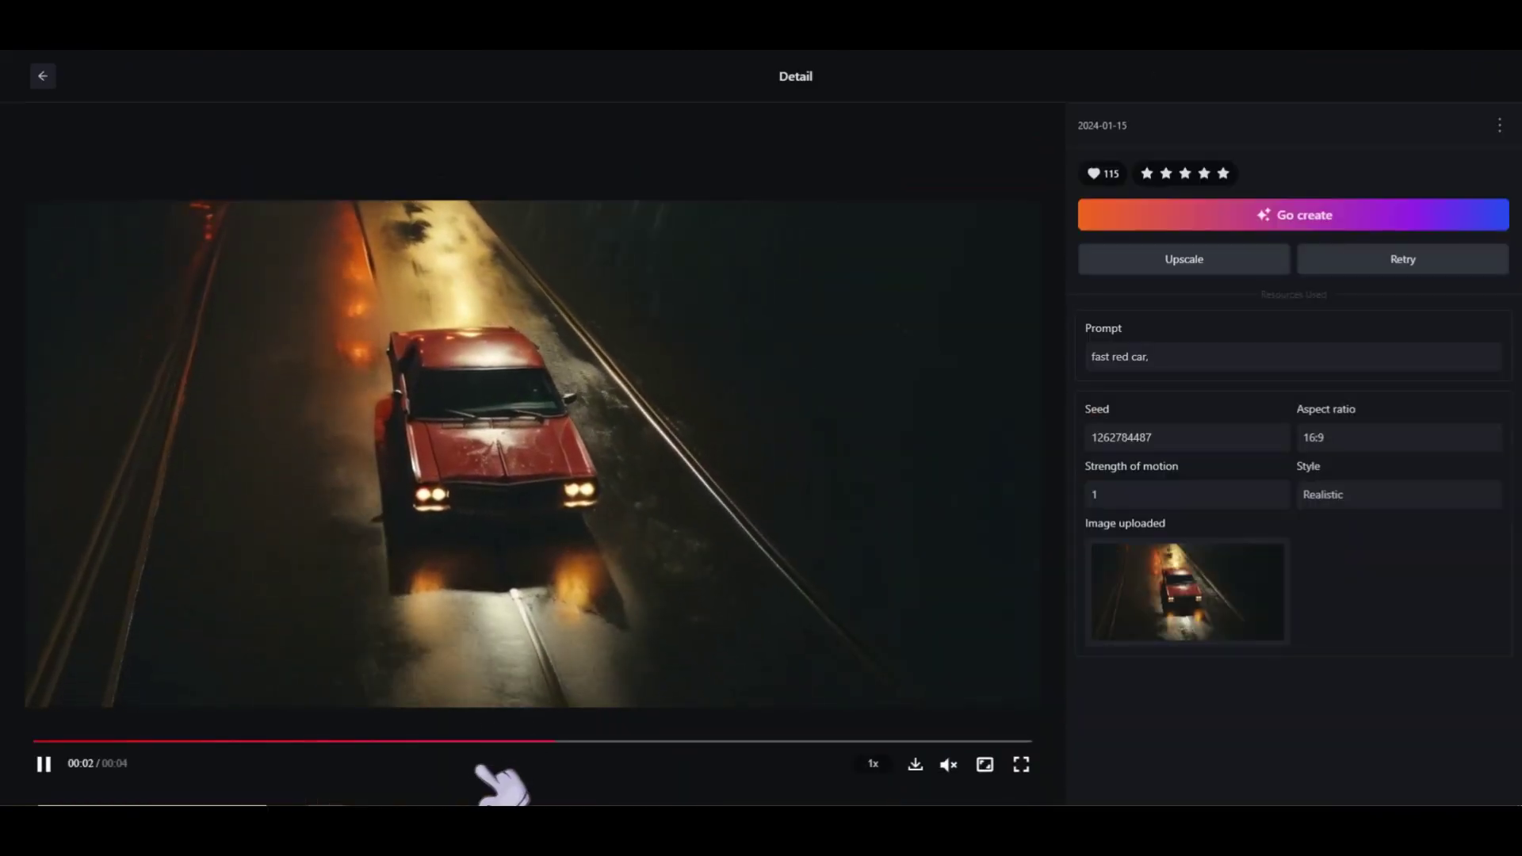
{"action": "left_click", "coordinate": [43, 76]}
{"action": "left_click", "coordinate": [790, 238]}
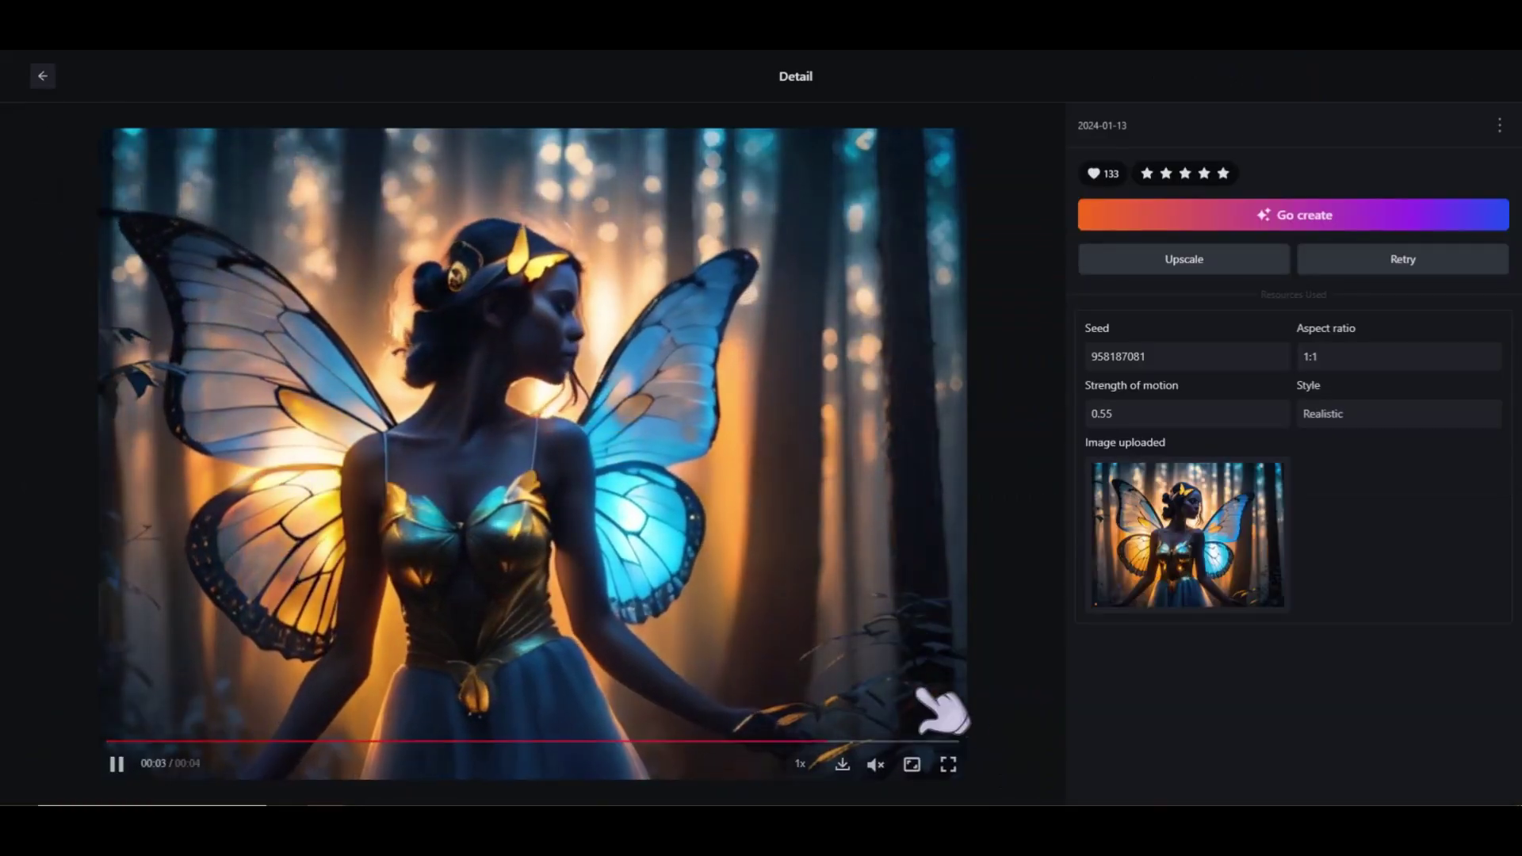
{"action": "left_click", "coordinate": [43, 76]}
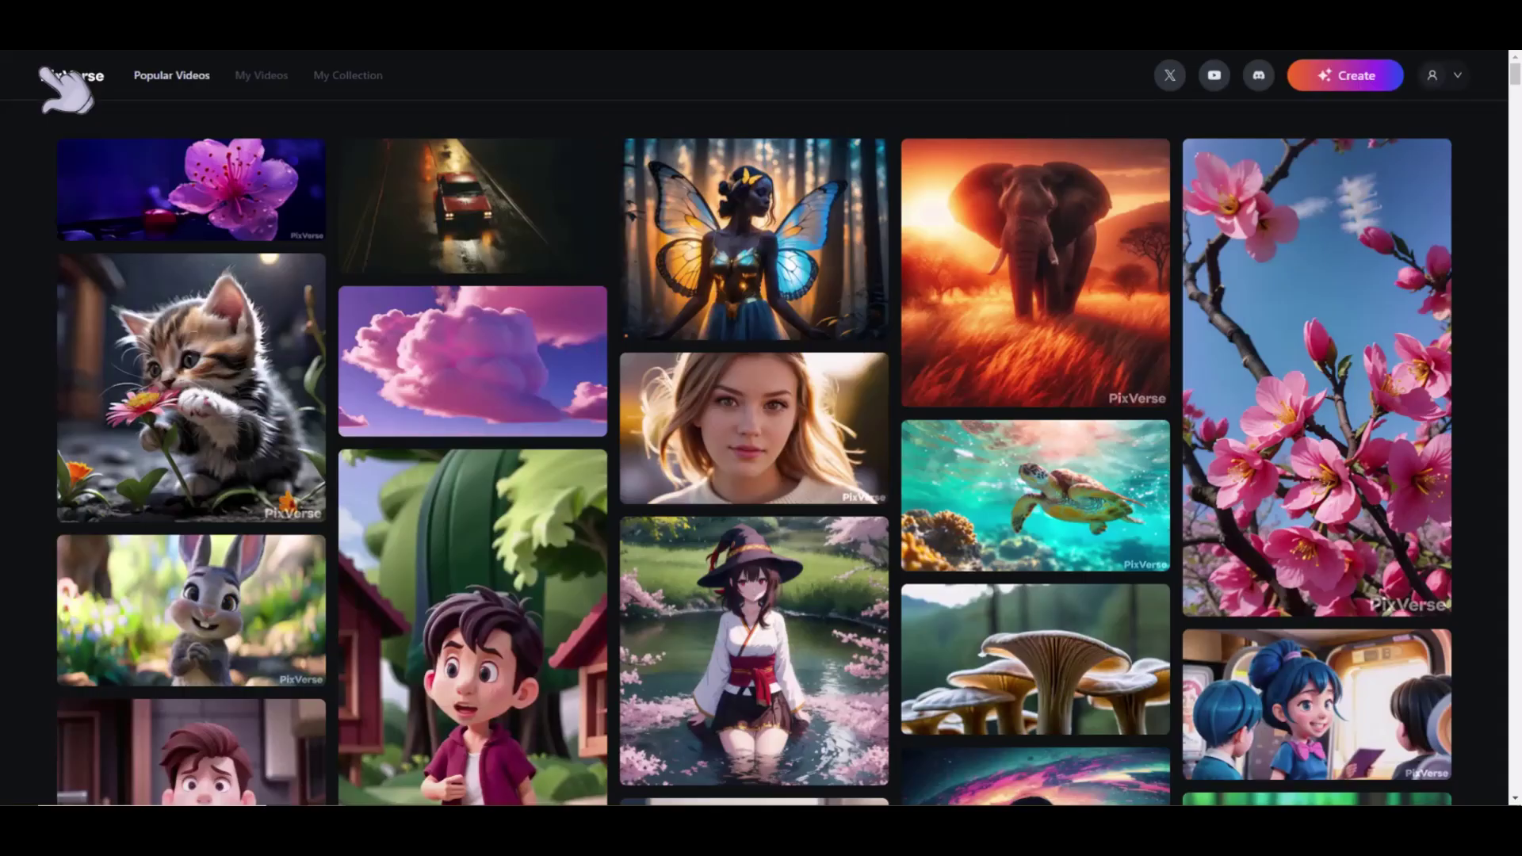
{"action": "left_click", "coordinate": [1067, 300]}
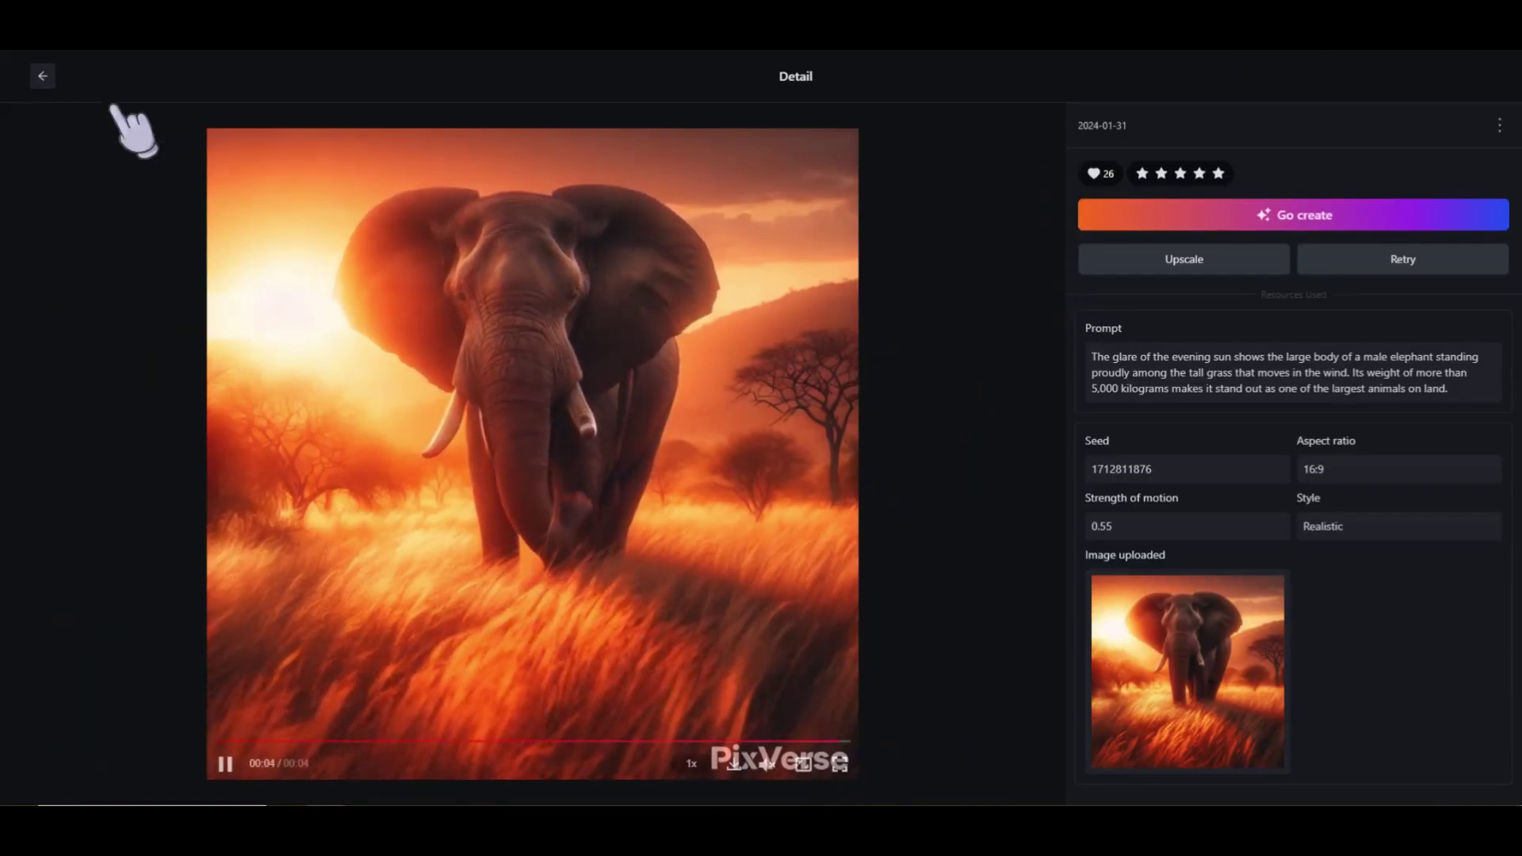
{"action": "left_click", "coordinate": [43, 76]}
{"action": "left_click", "coordinate": [261, 301]}
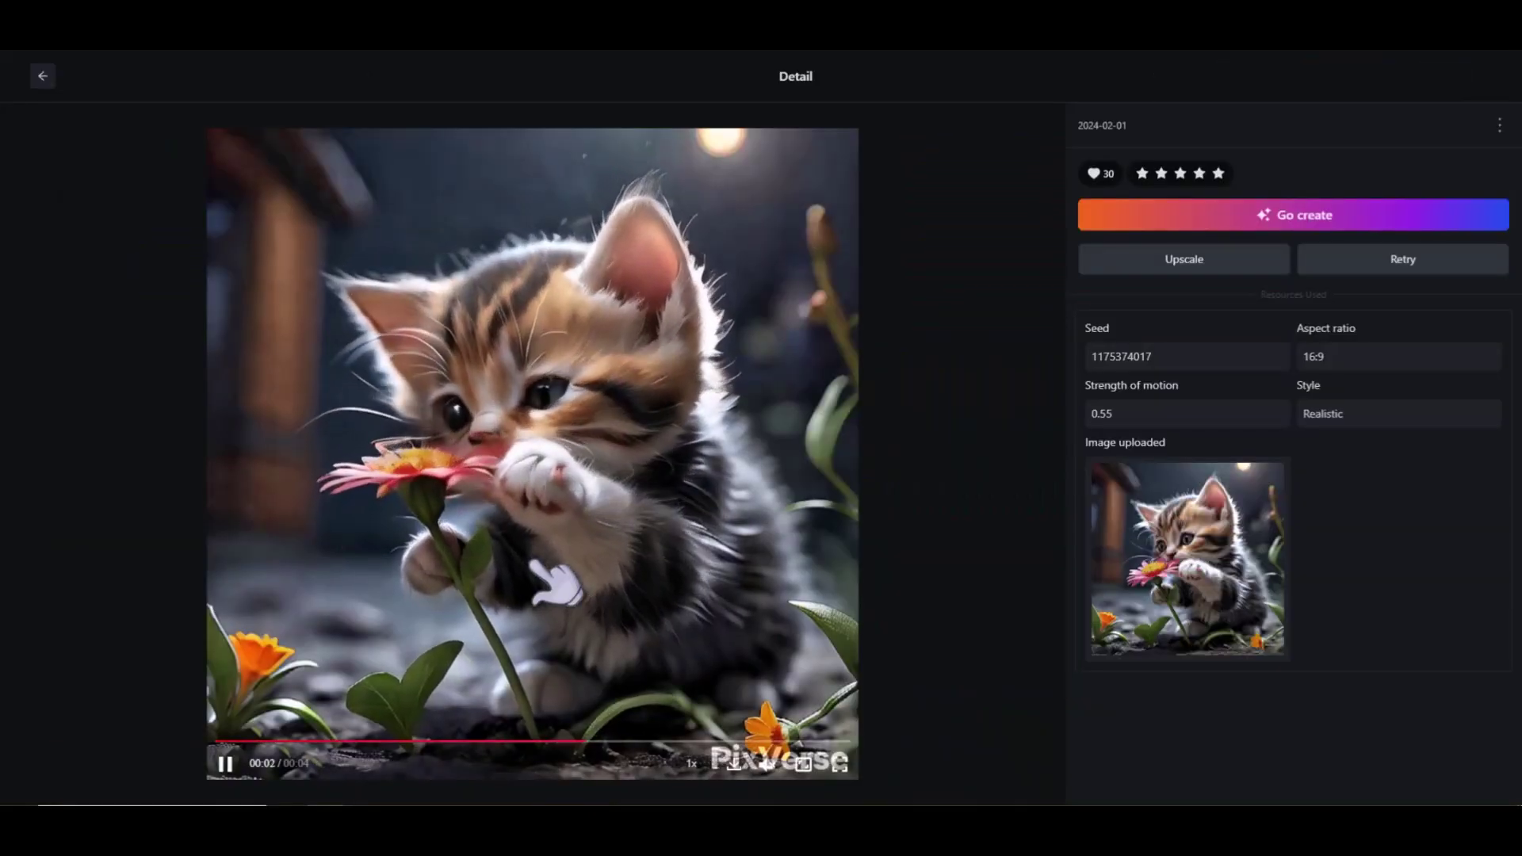
{"action": "left_click", "coordinate": [32, 78]}
View the woman's portrait video details, then start a new empty video creation form
{"action": "left_click", "coordinate": [813, 424]}
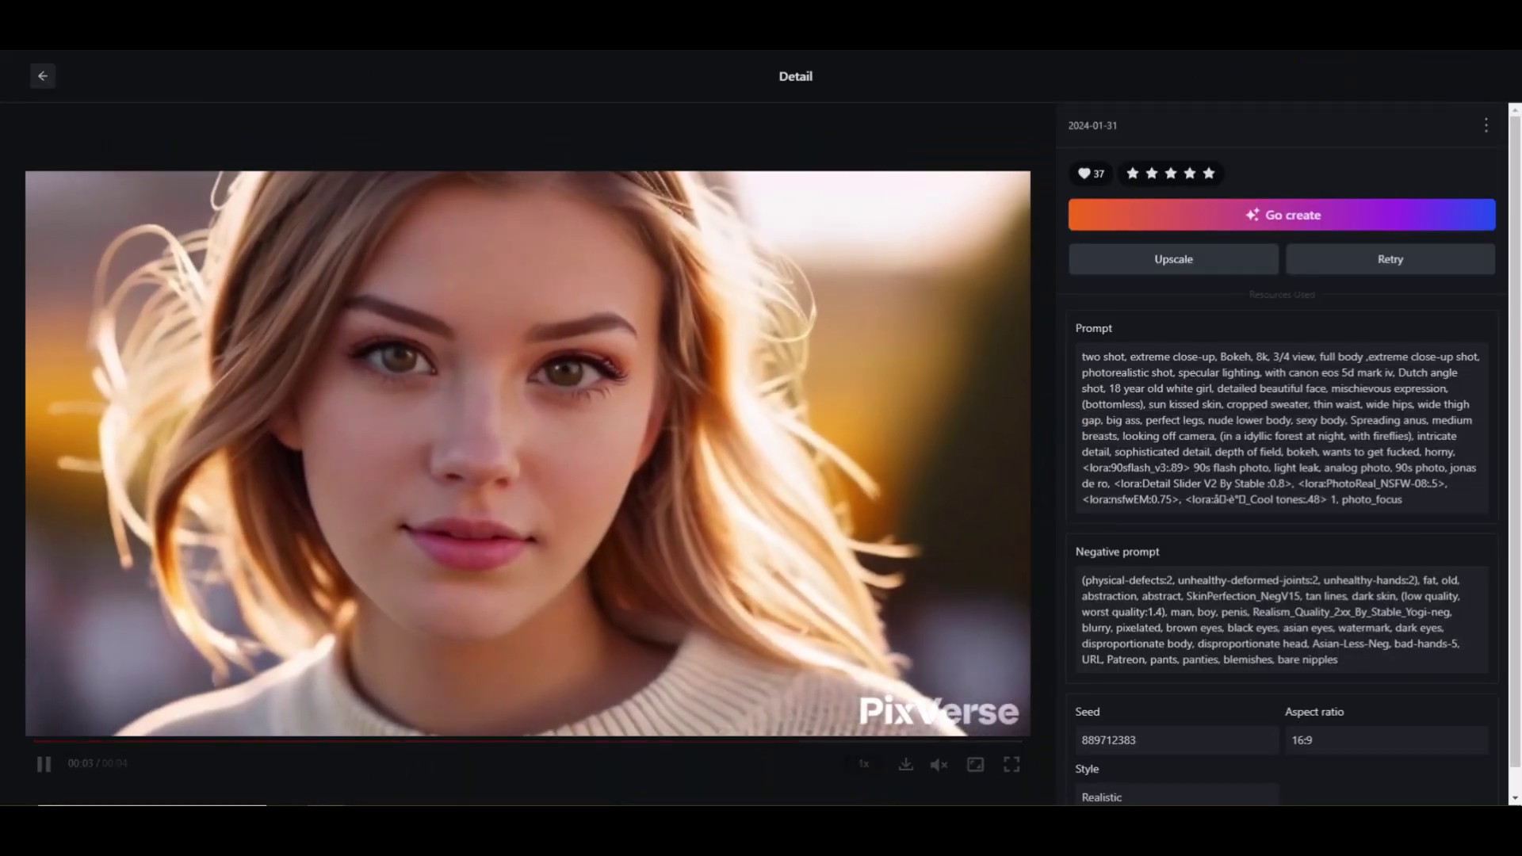
{"action": "left_click", "coordinate": [42, 76]}
{"action": "left_click", "coordinate": [1357, 77]}
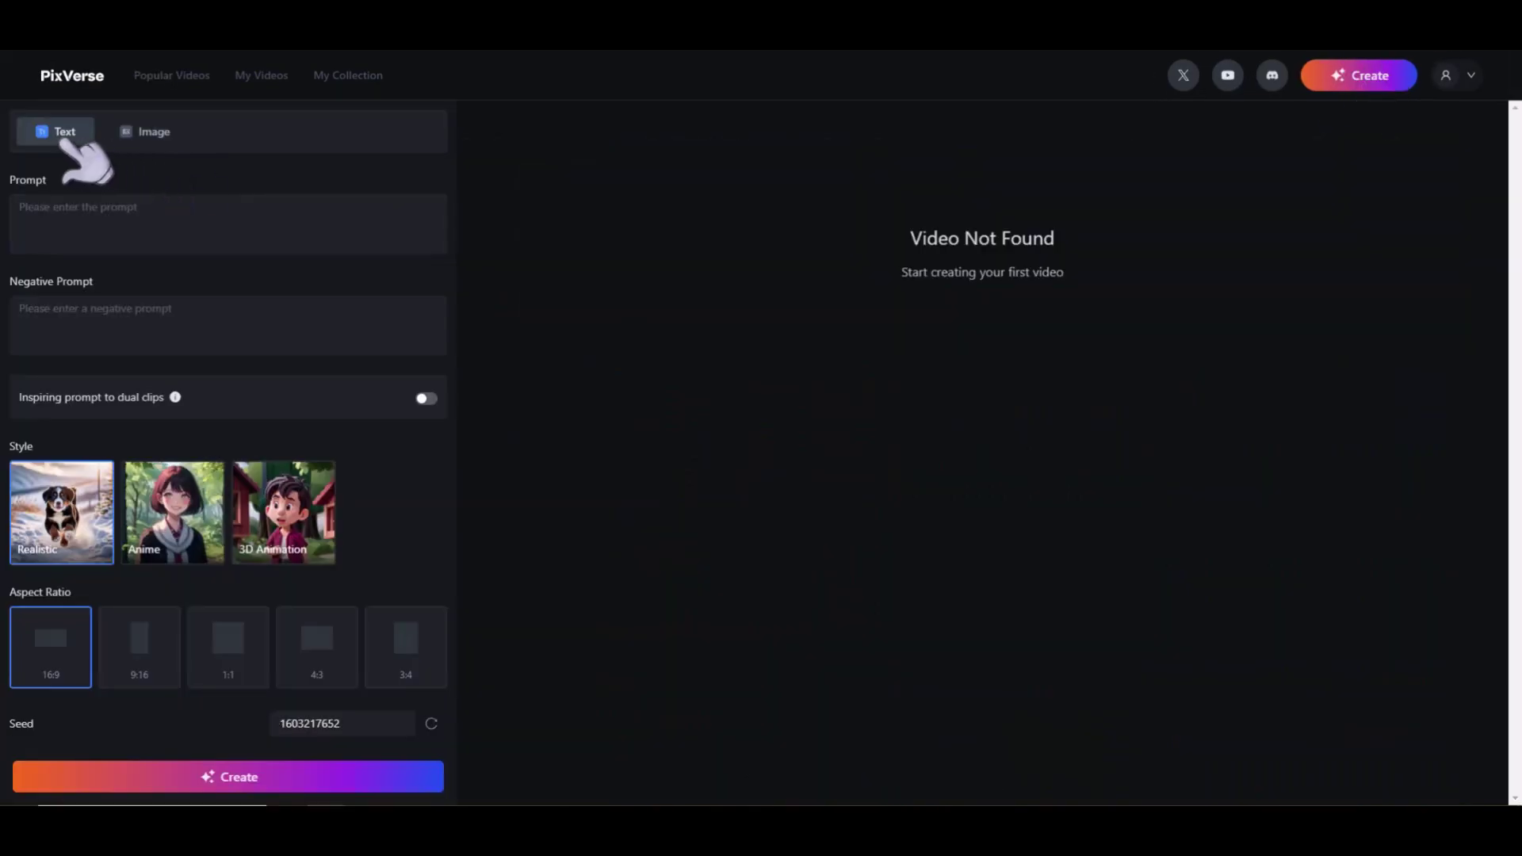
{"action": "left_click", "coordinate": [23, 208]}
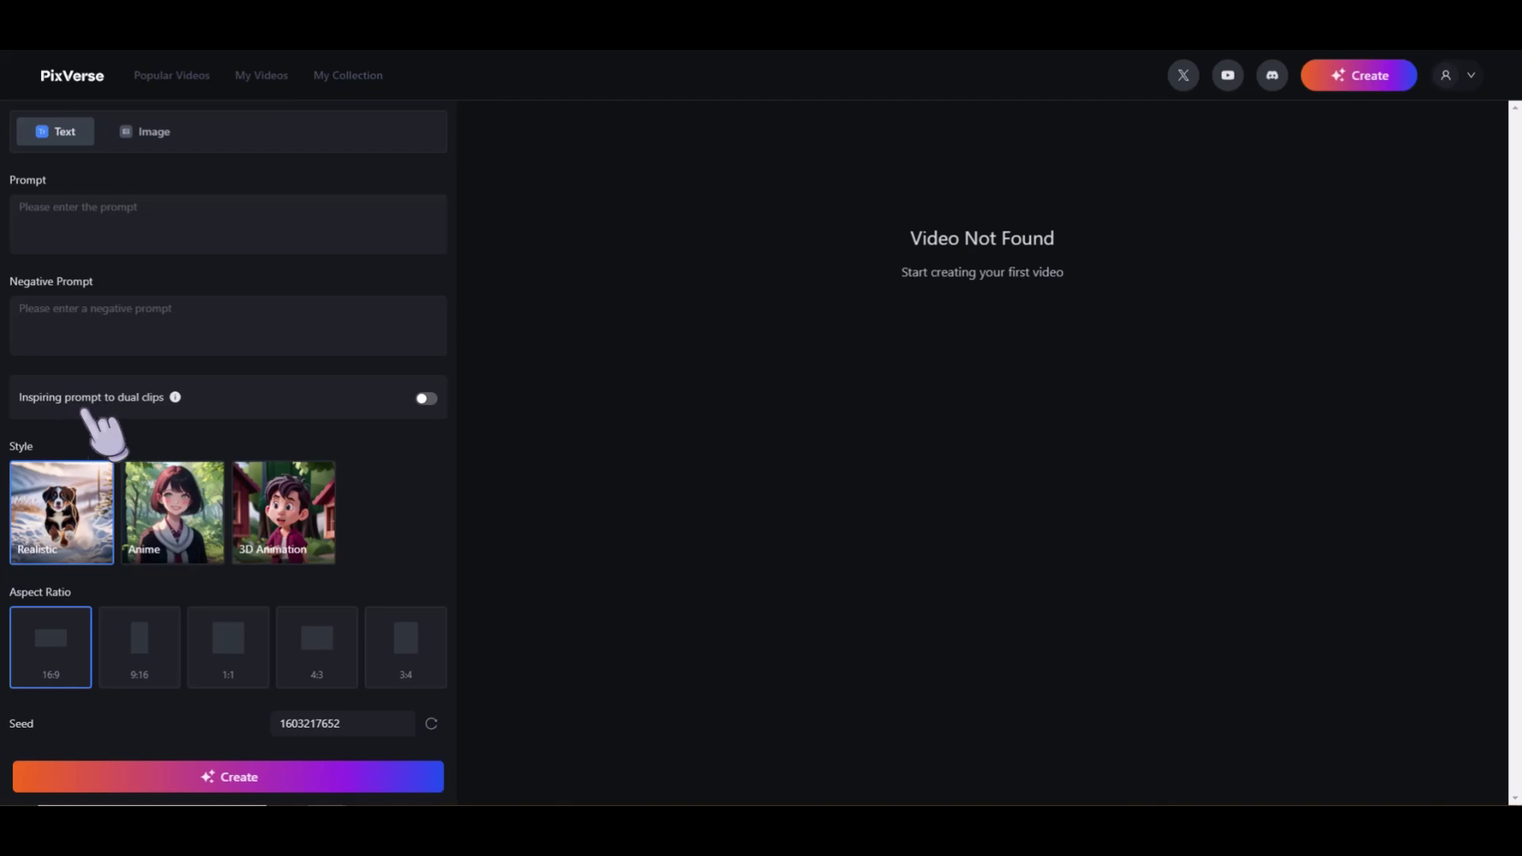
{"action": "mouse_move", "coordinate": [176, 398]}
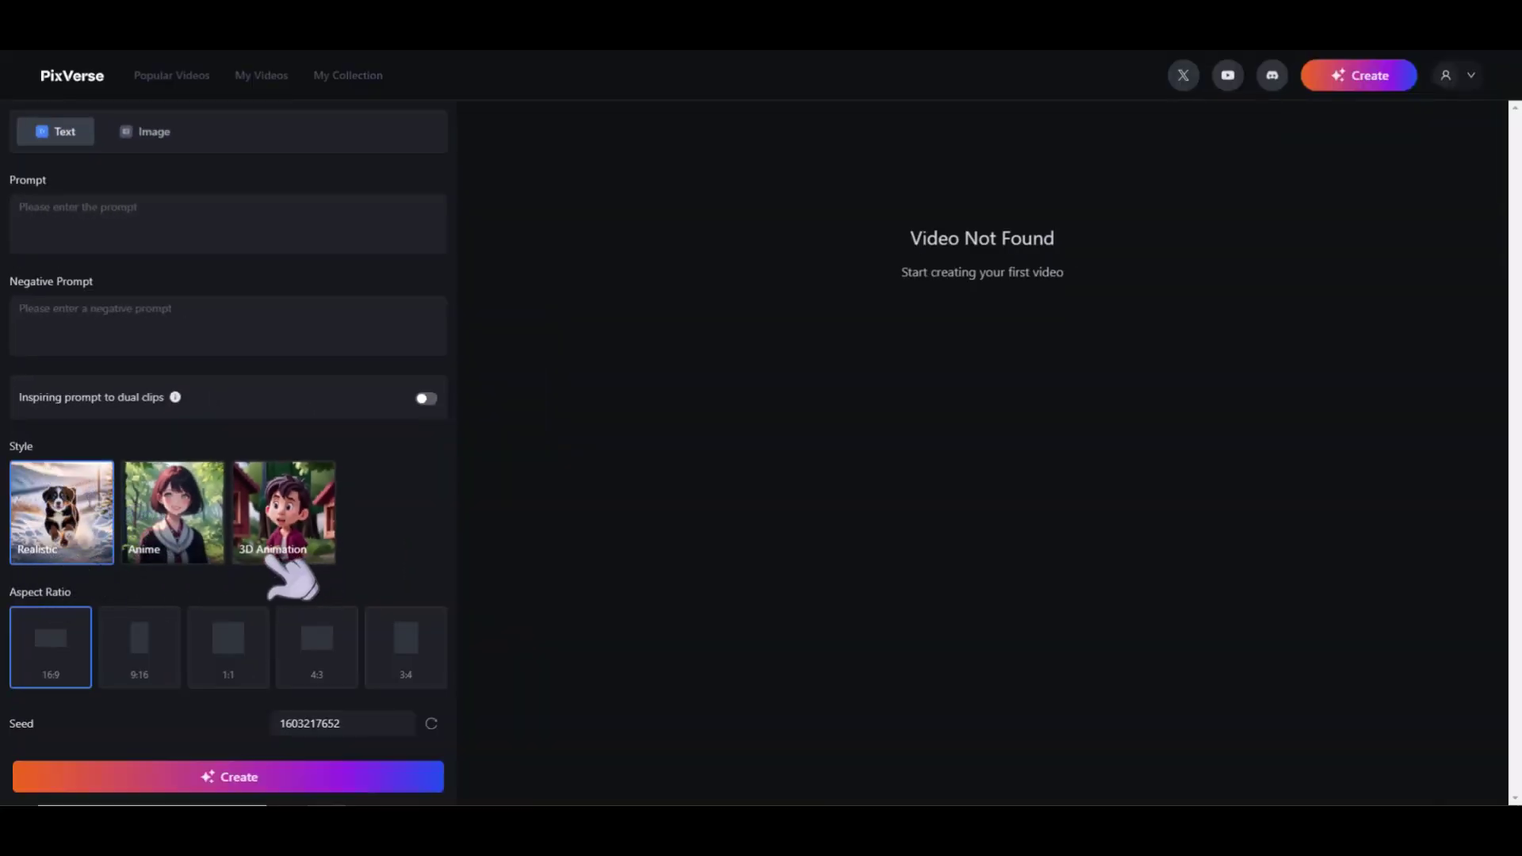
{"action": "scroll", "coordinate": [143, 578], "scroll_direction": "down", "scroll_amount": 1}
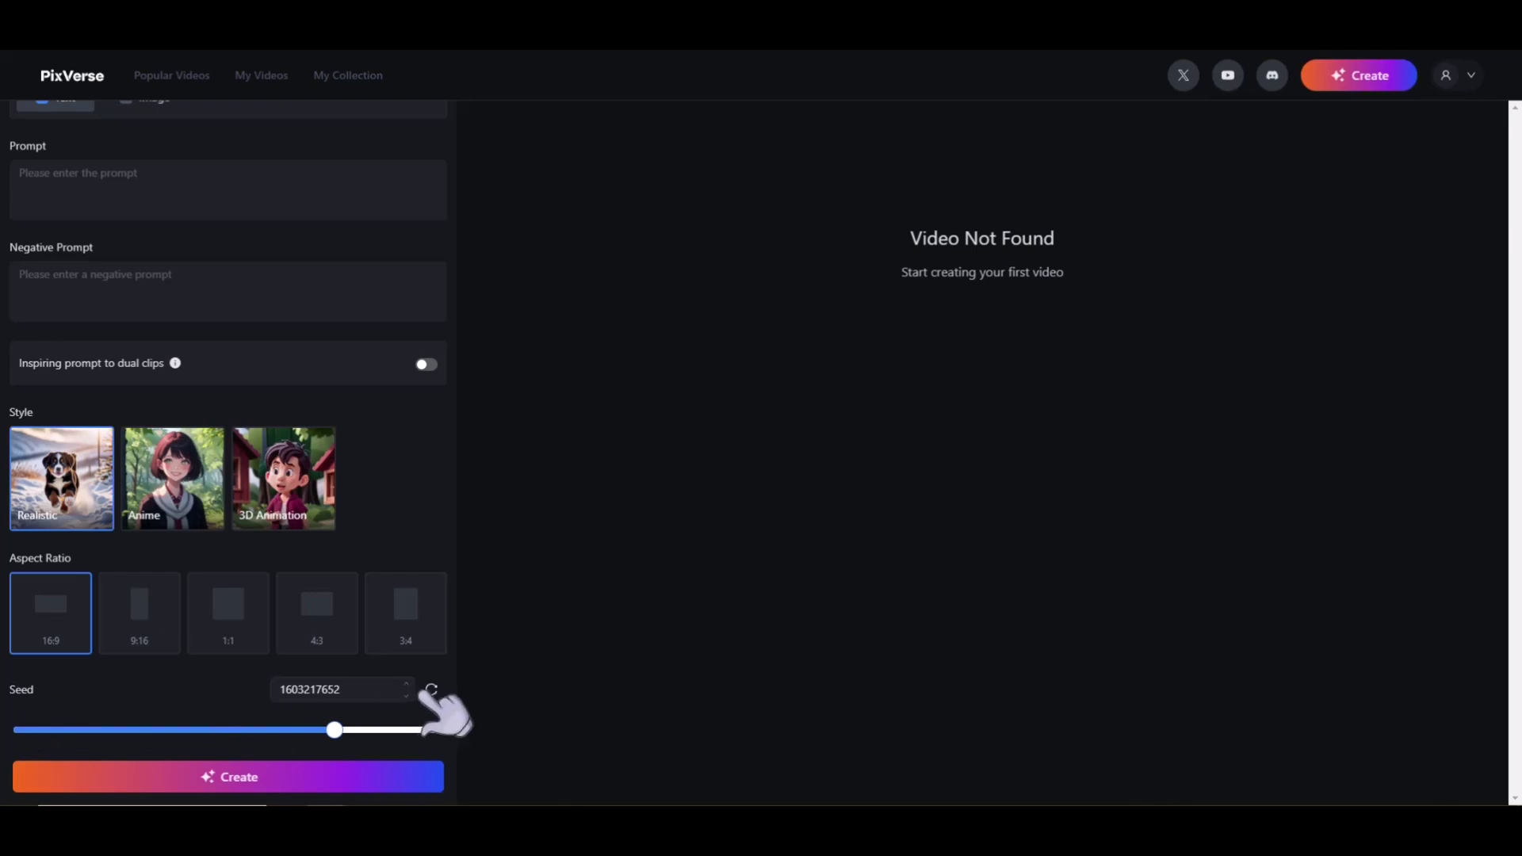
{"action": "left_click", "coordinate": [431, 689]}
{"action": "left_click", "coordinate": [431, 688]}
{"action": "left_click", "coordinate": [431, 689]}
{"action": "left_click", "coordinate": [431, 689]}
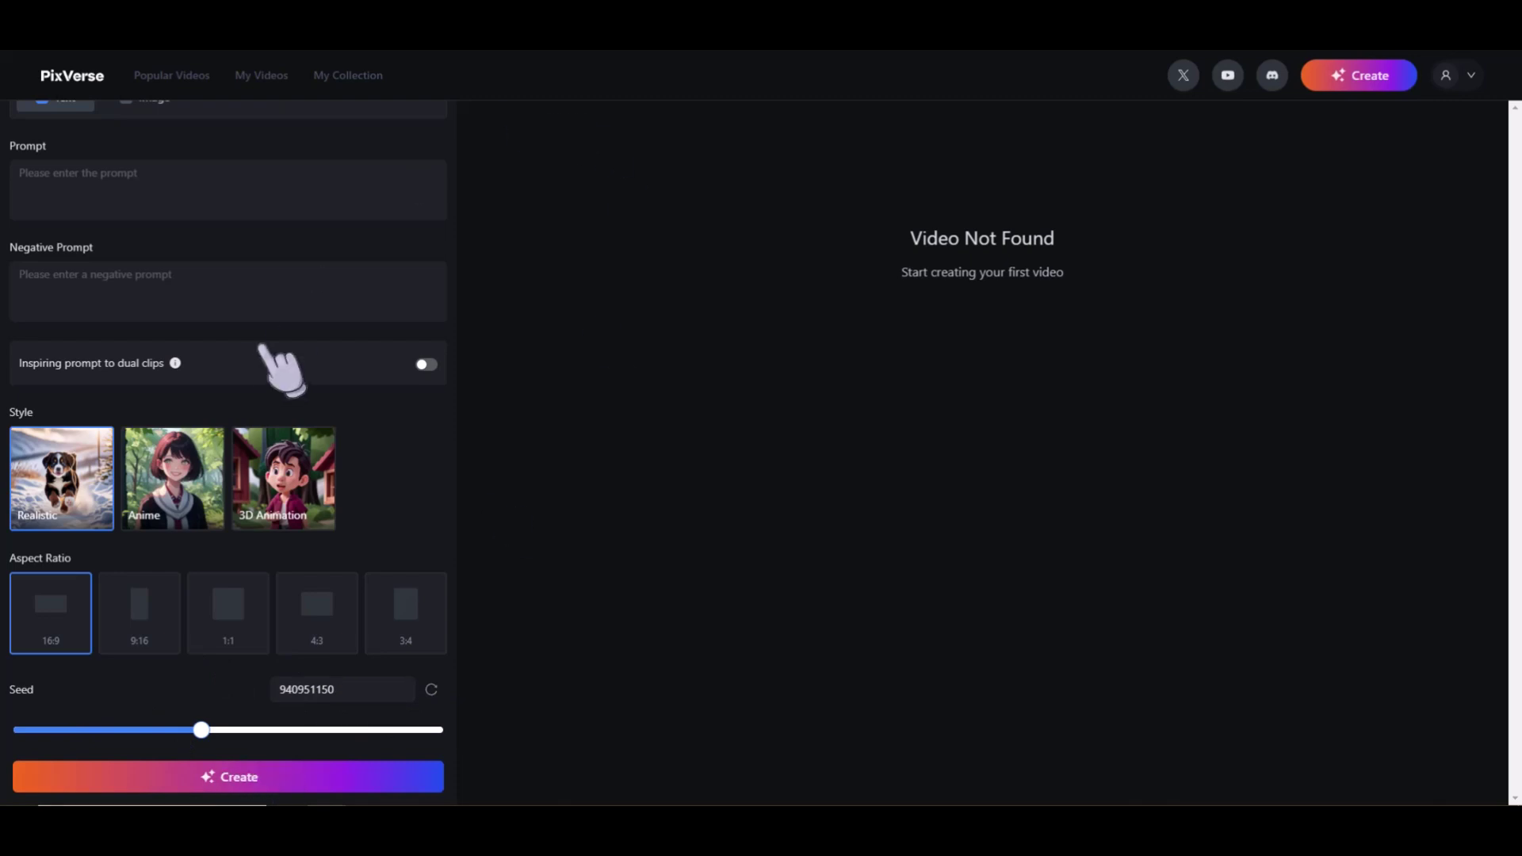
{"action": "scroll", "coordinate": [196, 123], "scroll_direction": "up", "scroll_amount": 1}
{"action": "left_click", "coordinate": [127, 136]}
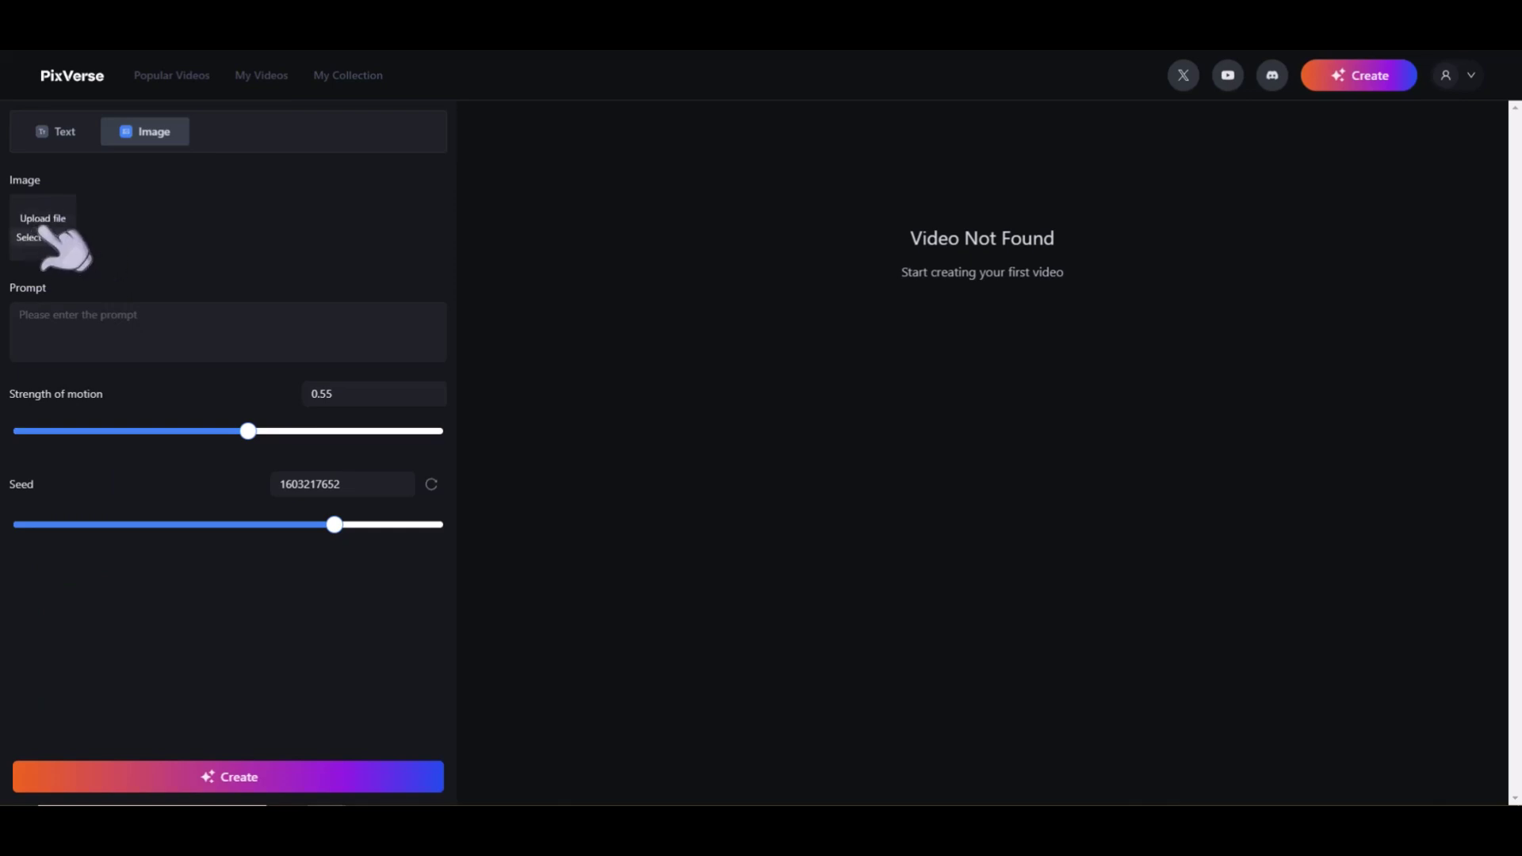
{"action": "left_click", "coordinate": [59, 306]}
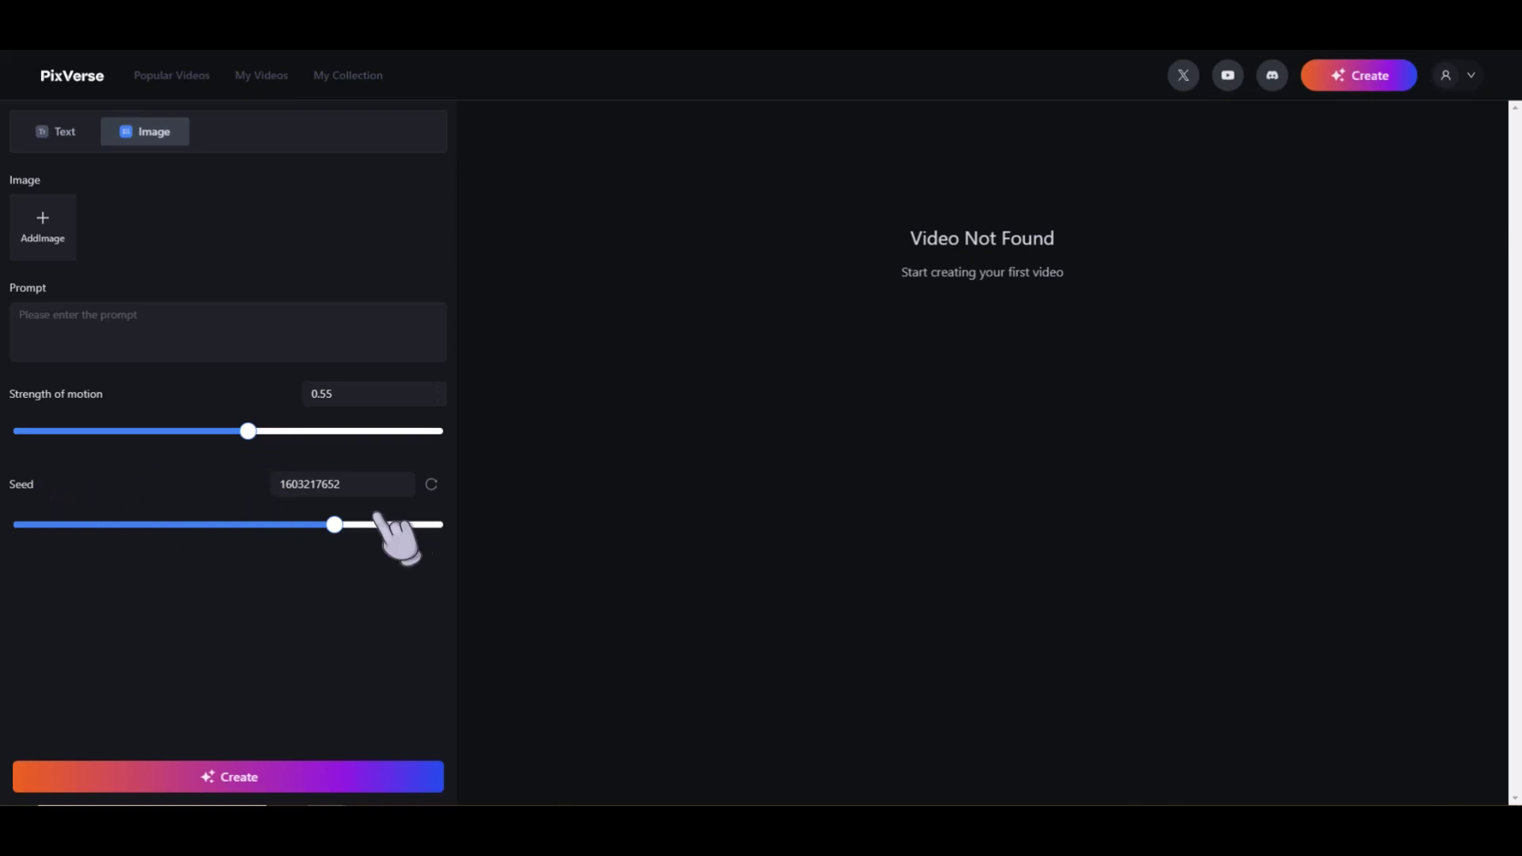
Enter the text-to-video prompt 'photo of a cyborg', leaving dual clips off
{"action": "left_click", "coordinate": [55, 131]}
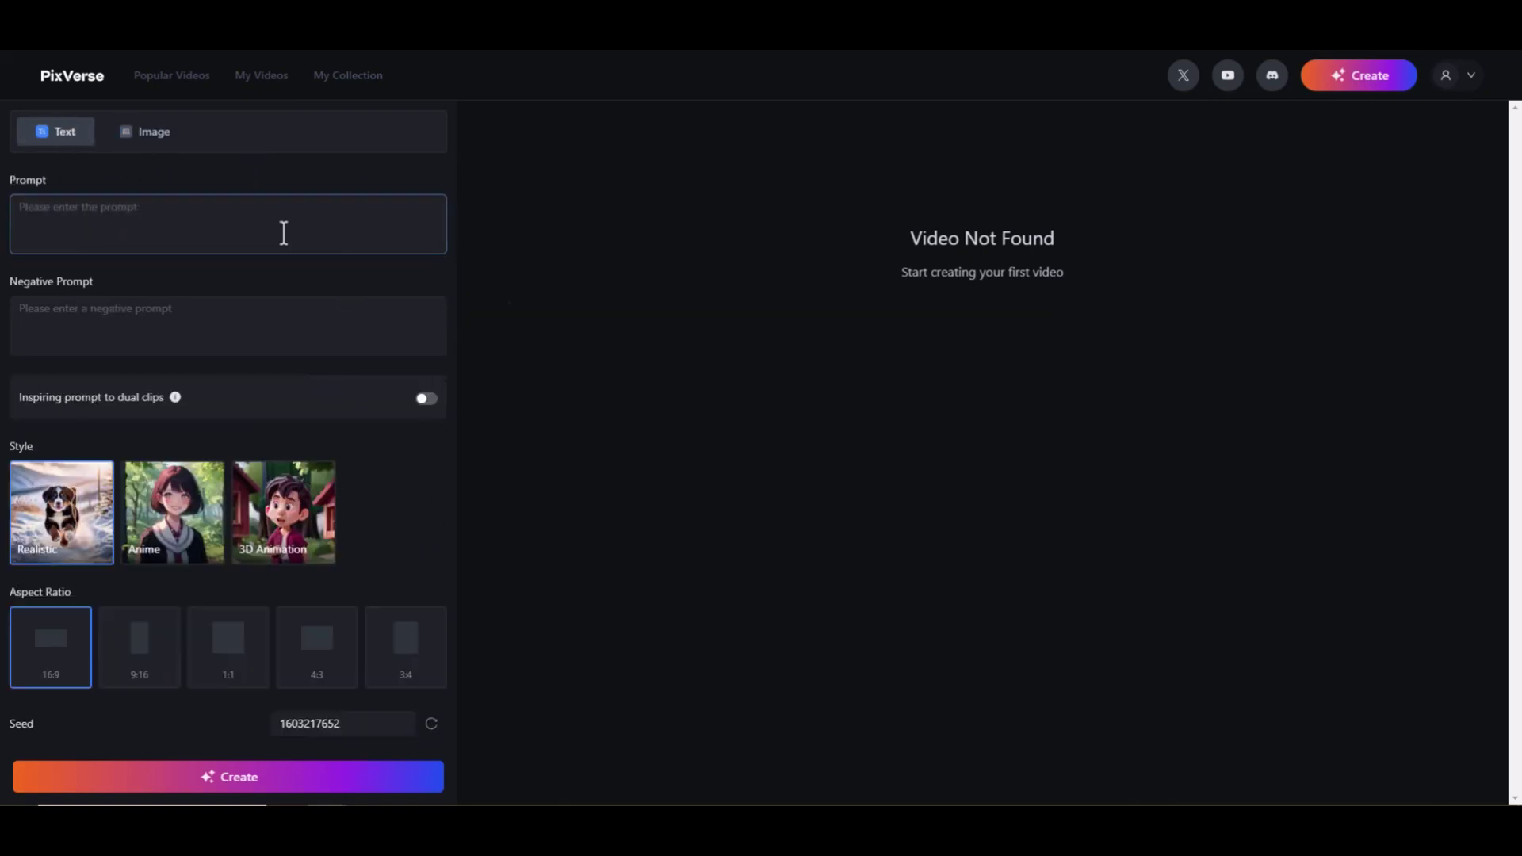
{"action": "left_click", "coordinate": [98, 219]}
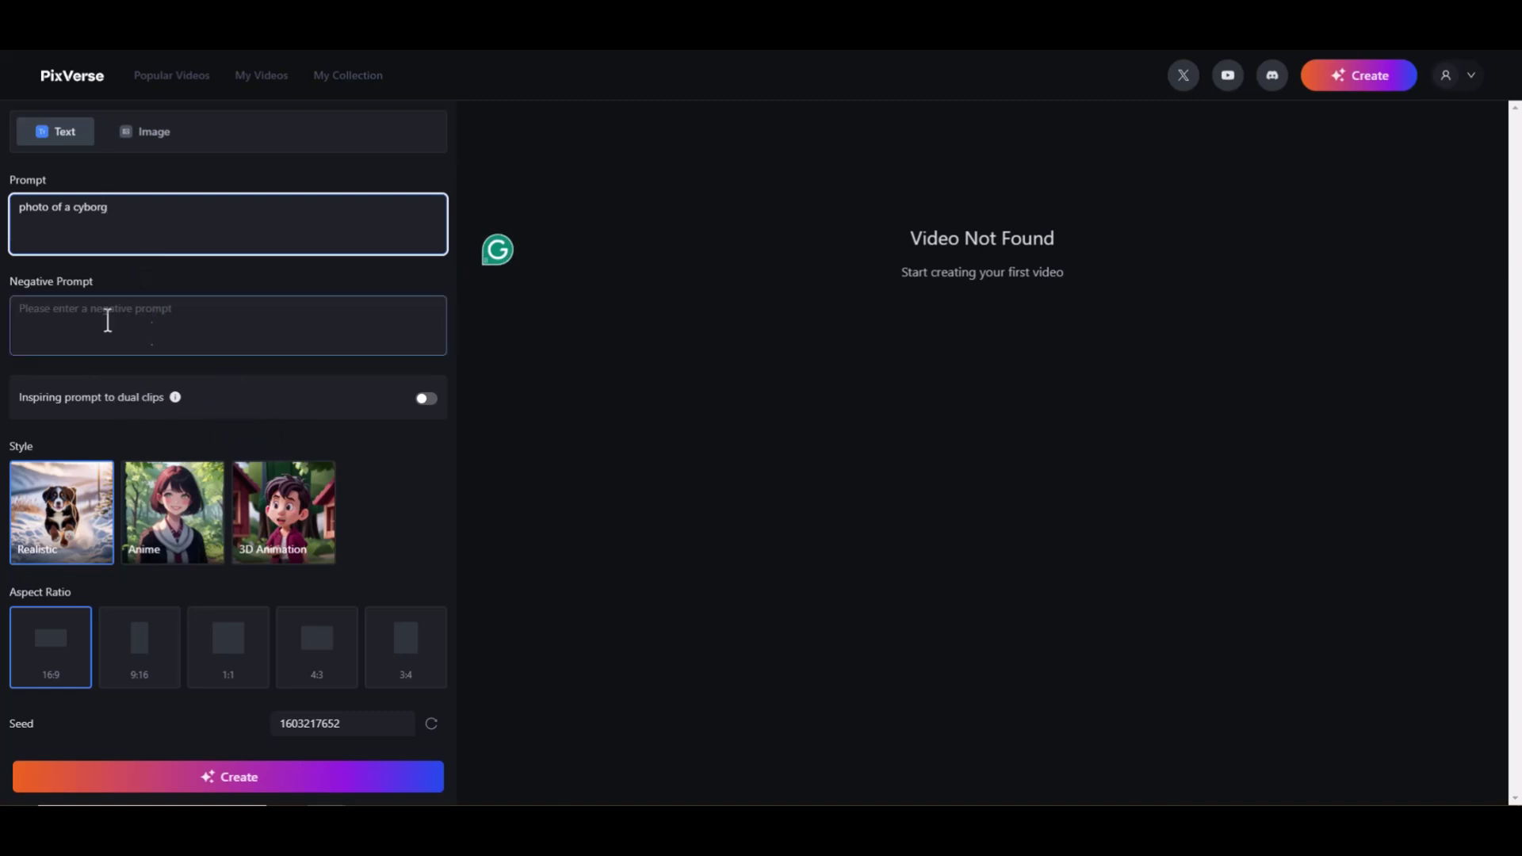
{"action": "left_click", "coordinate": [416, 432]}
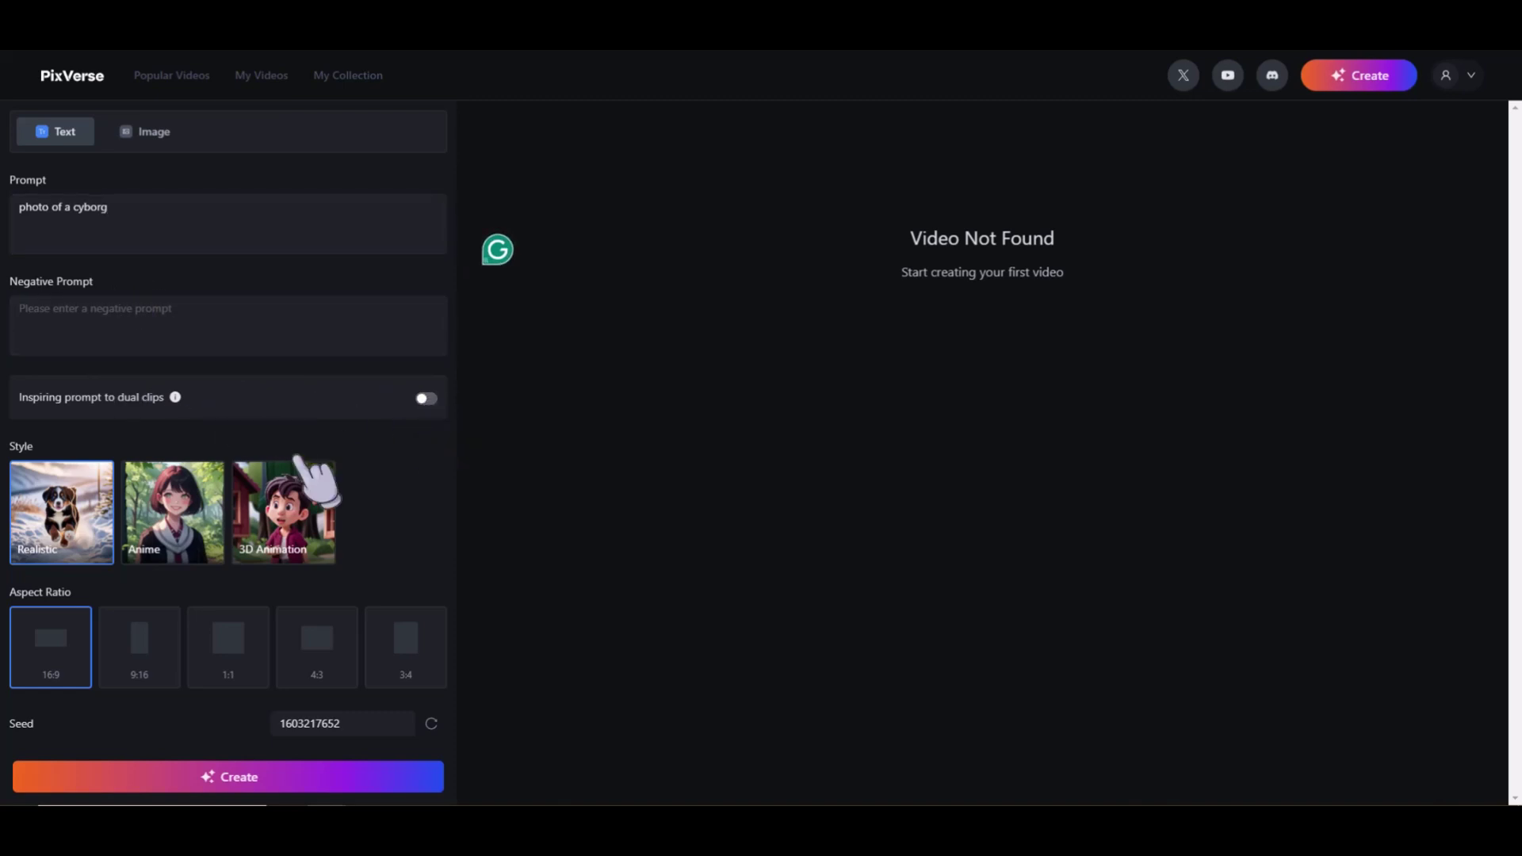
{"action": "left_click", "coordinate": [423, 398]}
{"action": "scroll", "coordinate": [143, 396], "scroll_direction": "down", "scroll_amount": 1}
{"action": "left_click", "coordinate": [424, 363]}
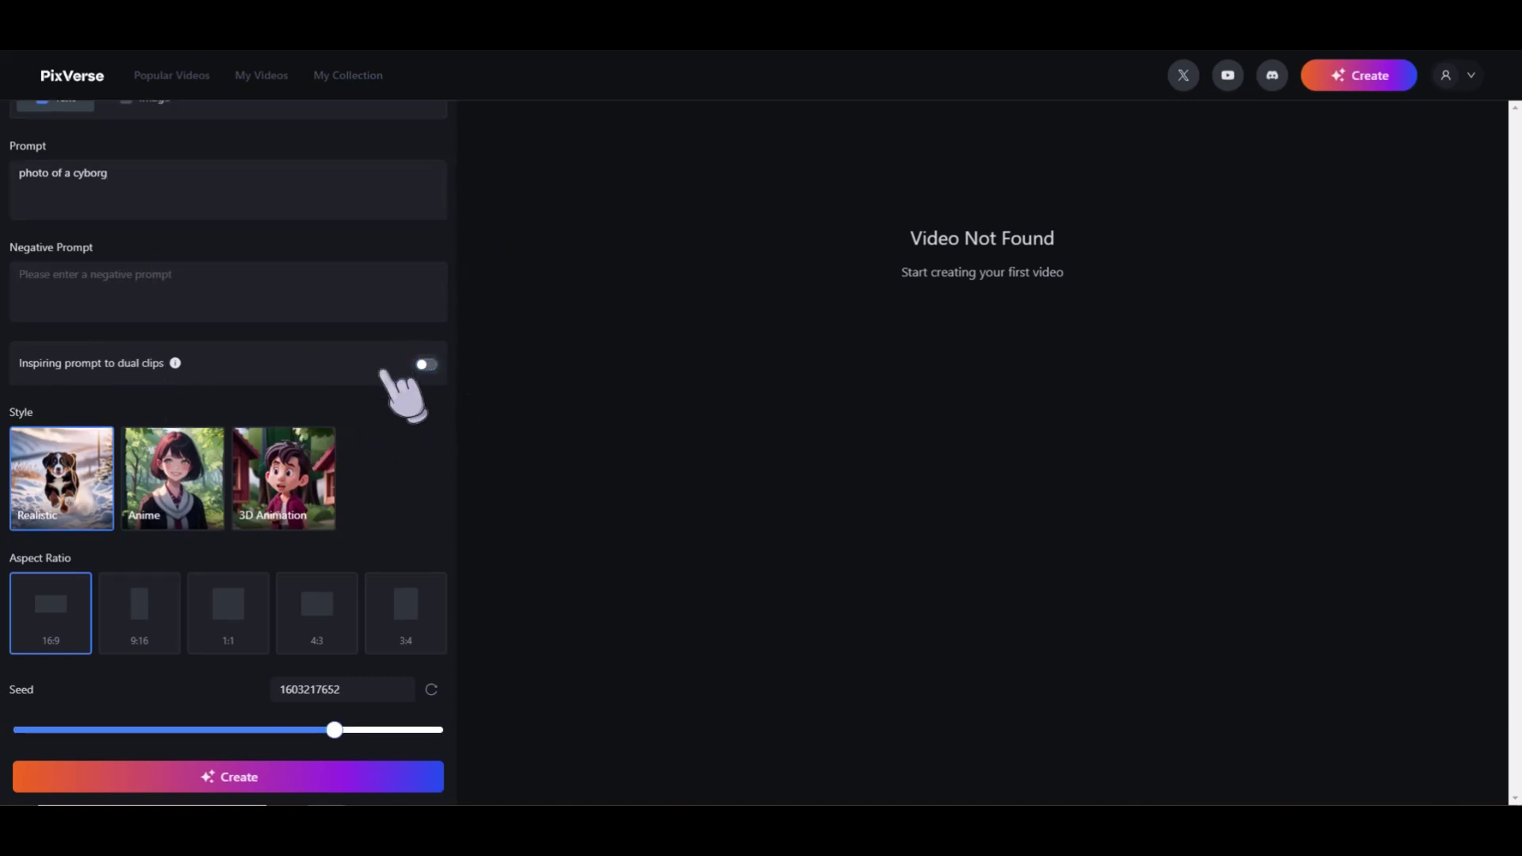
{"action": "left_click", "coordinate": [132, 187]}
{"action": "scroll", "coordinate": [71, 634], "scroll_direction": "up", "scroll_amount": 1}
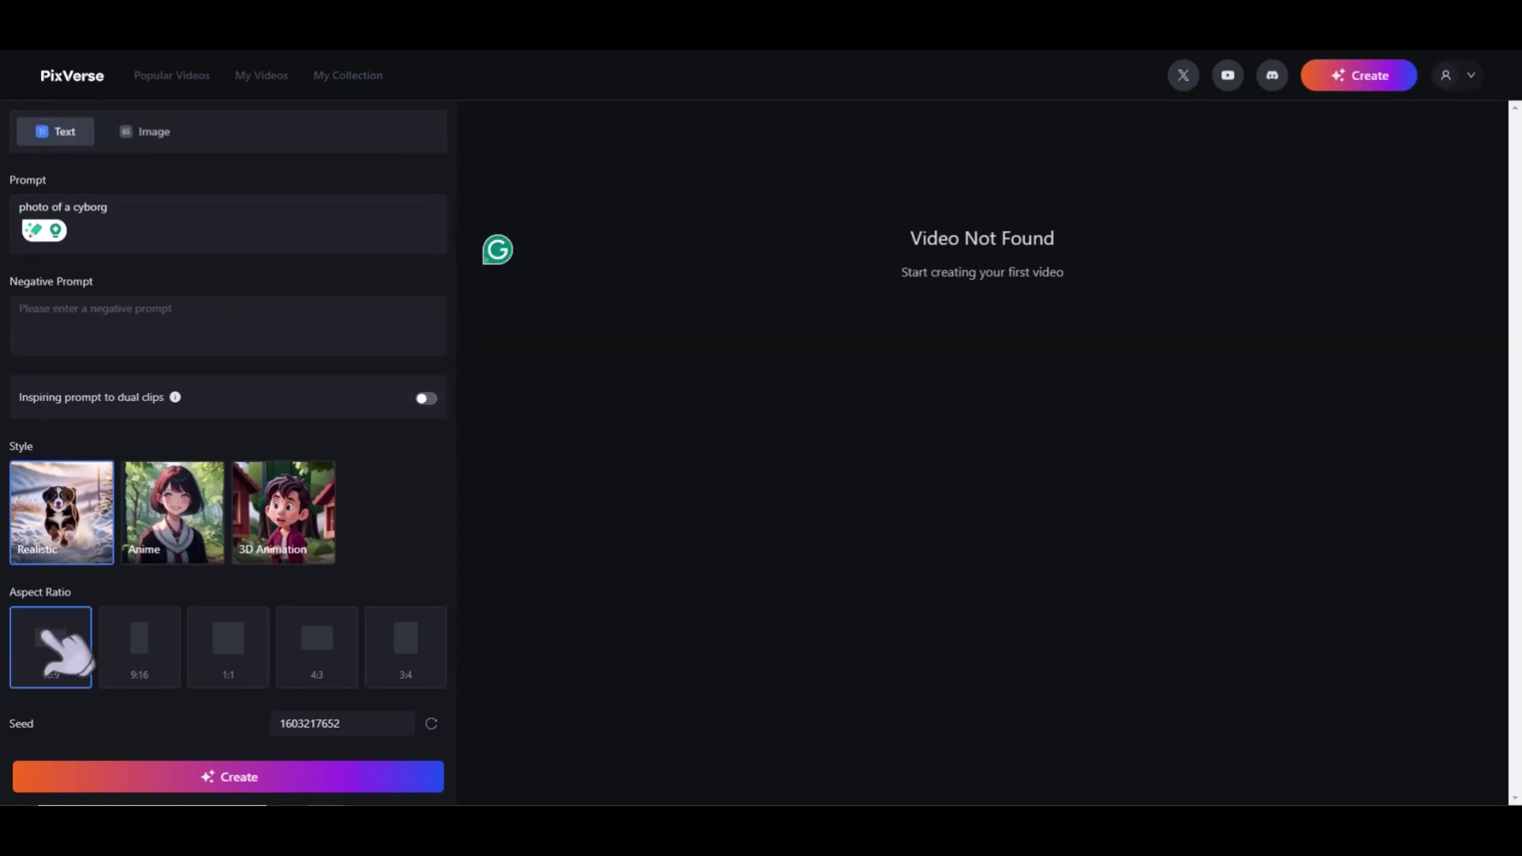
{"action": "scroll", "coordinate": [237, 697], "scroll_direction": "down", "scroll_amount": 1}
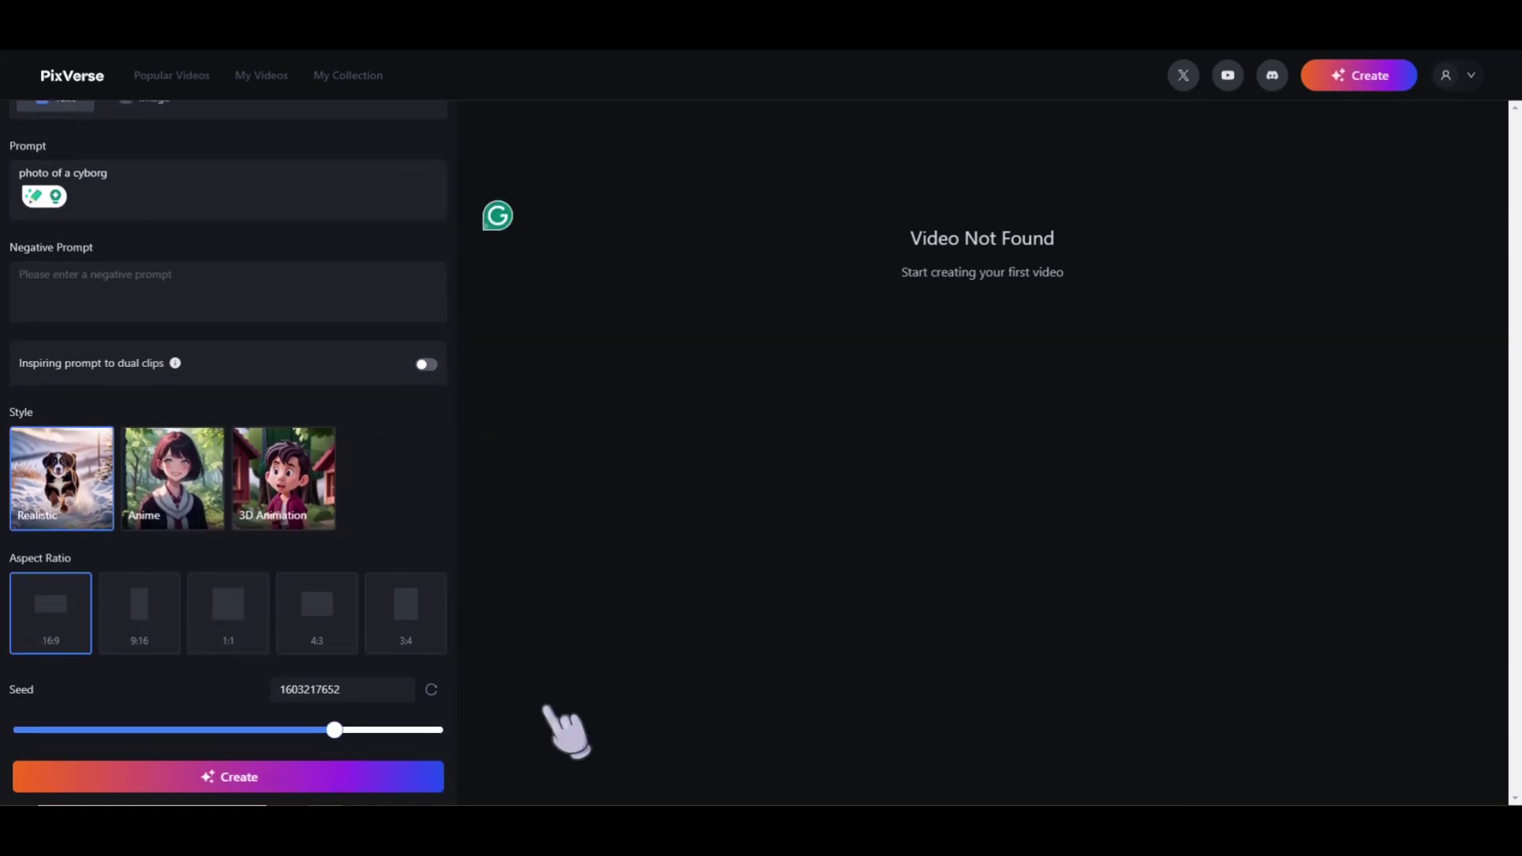
Generate the cyborg video and open its Detail page
{"action": "left_click", "coordinate": [265, 771]}
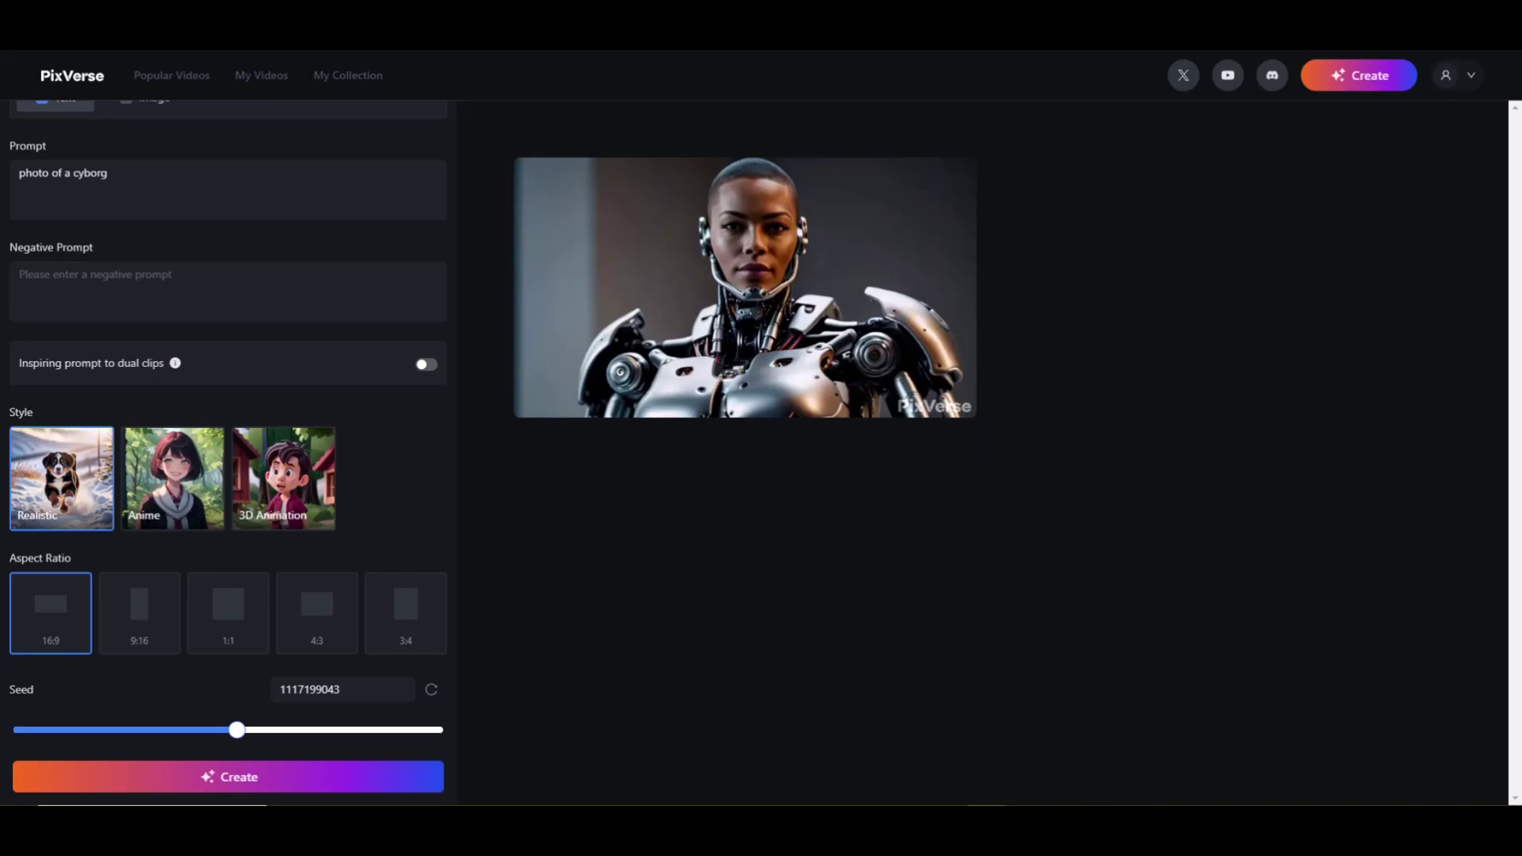
{"action": "mouse_move", "coordinate": [821, 360]}
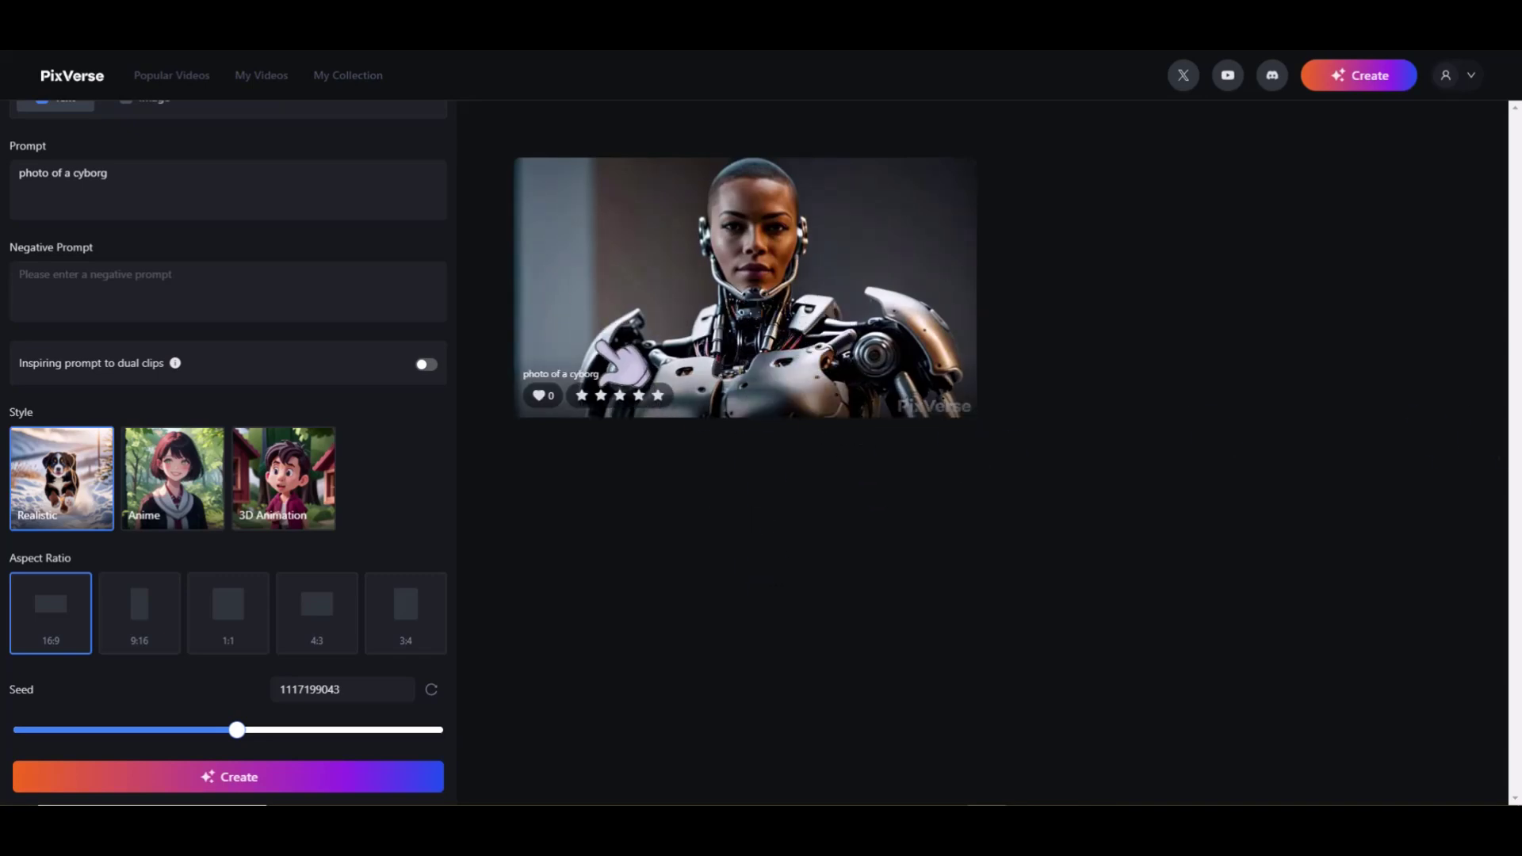
{"action": "left_click", "coordinate": [769, 325]}
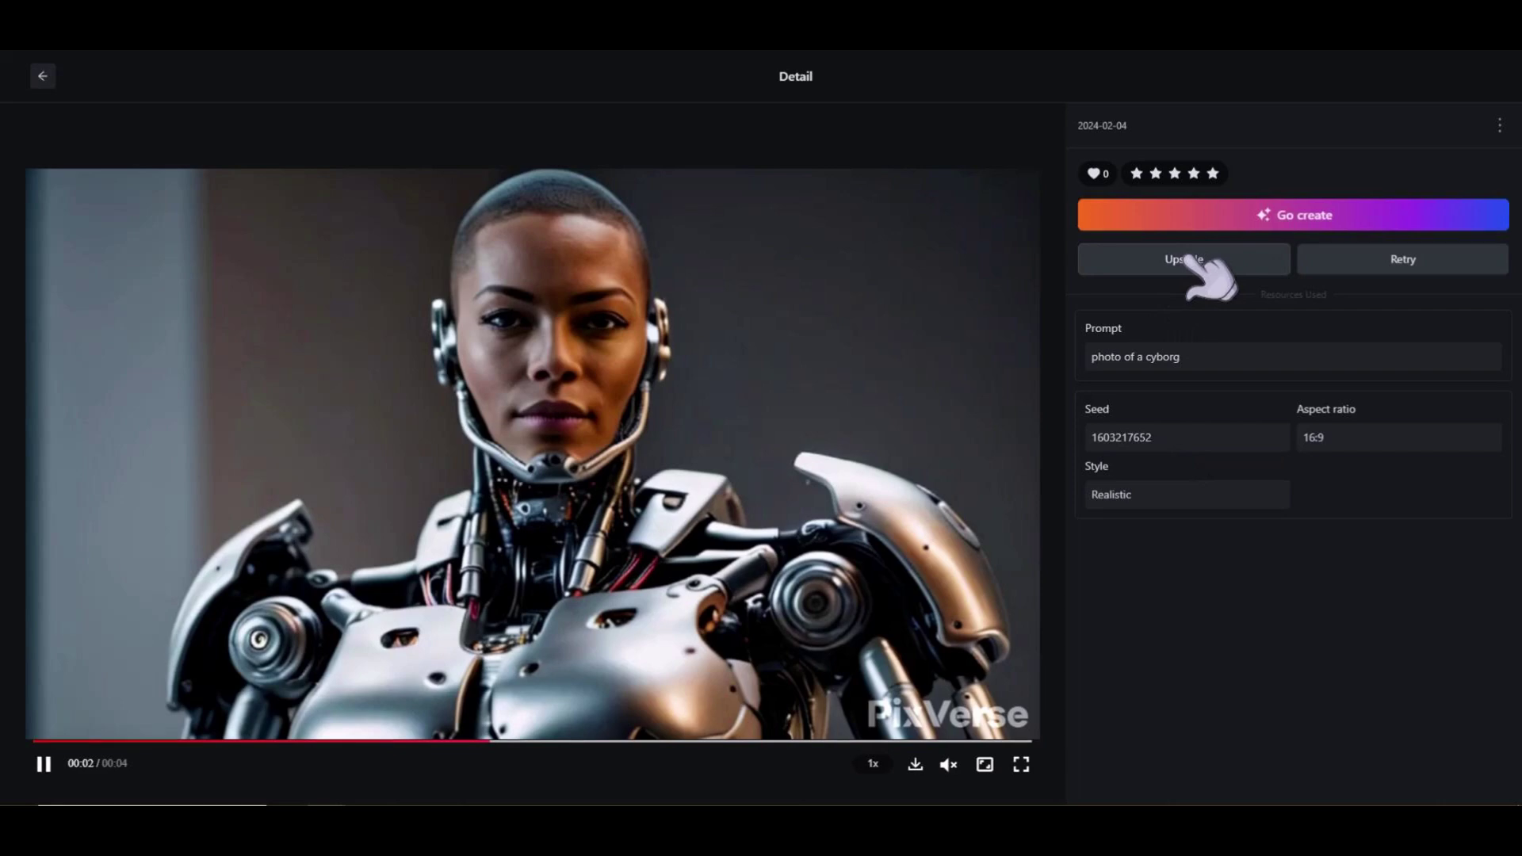
{"action": "left_click", "coordinate": [1262, 230]}
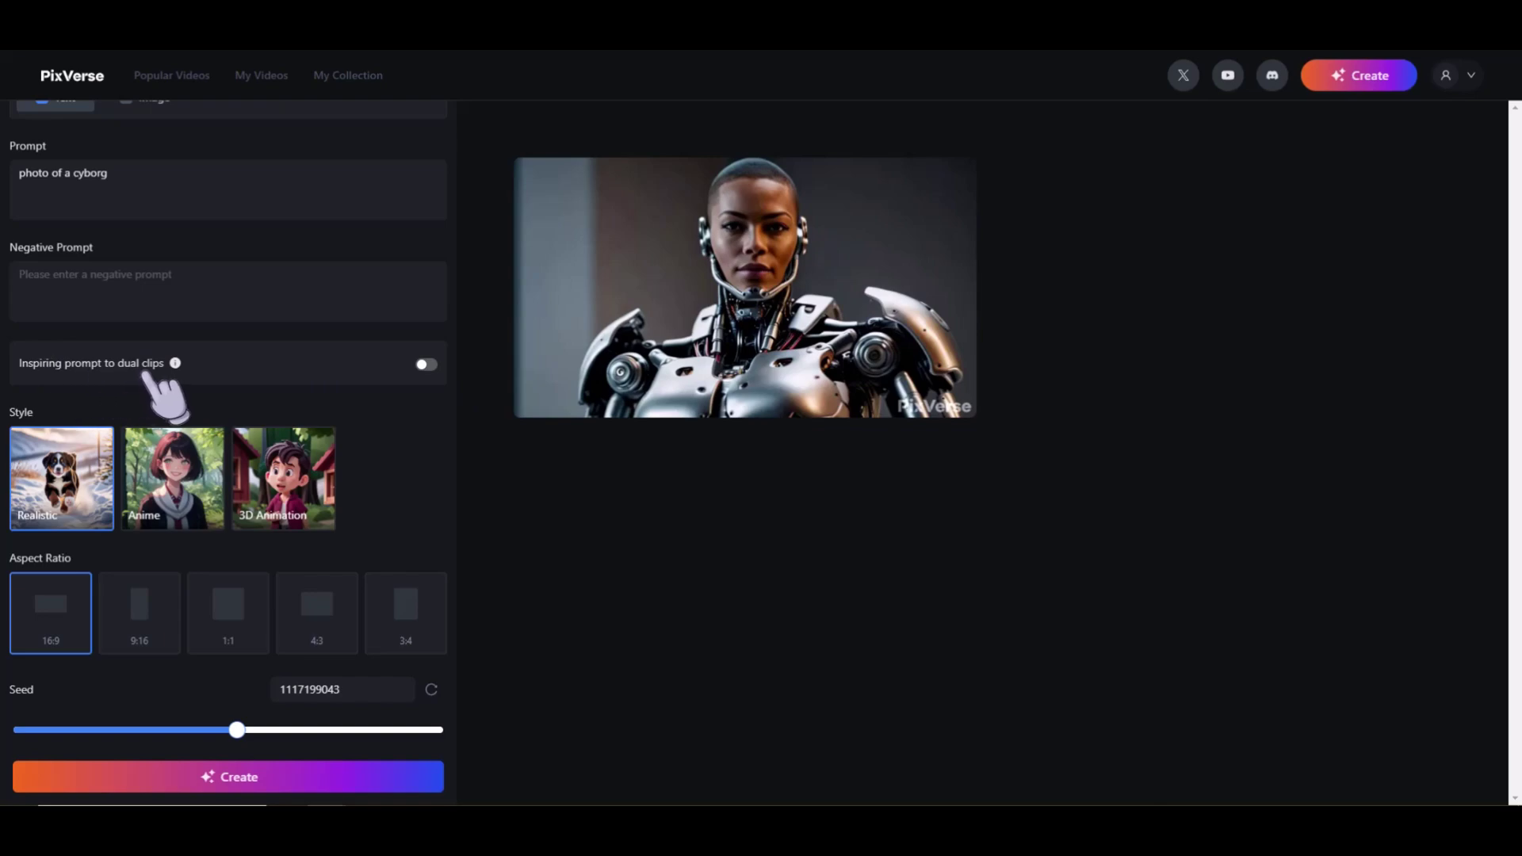
Enable dual clips and review the prompts of the new laboratory and city-street cyborg clips
{"action": "left_click", "coordinate": [426, 365]}
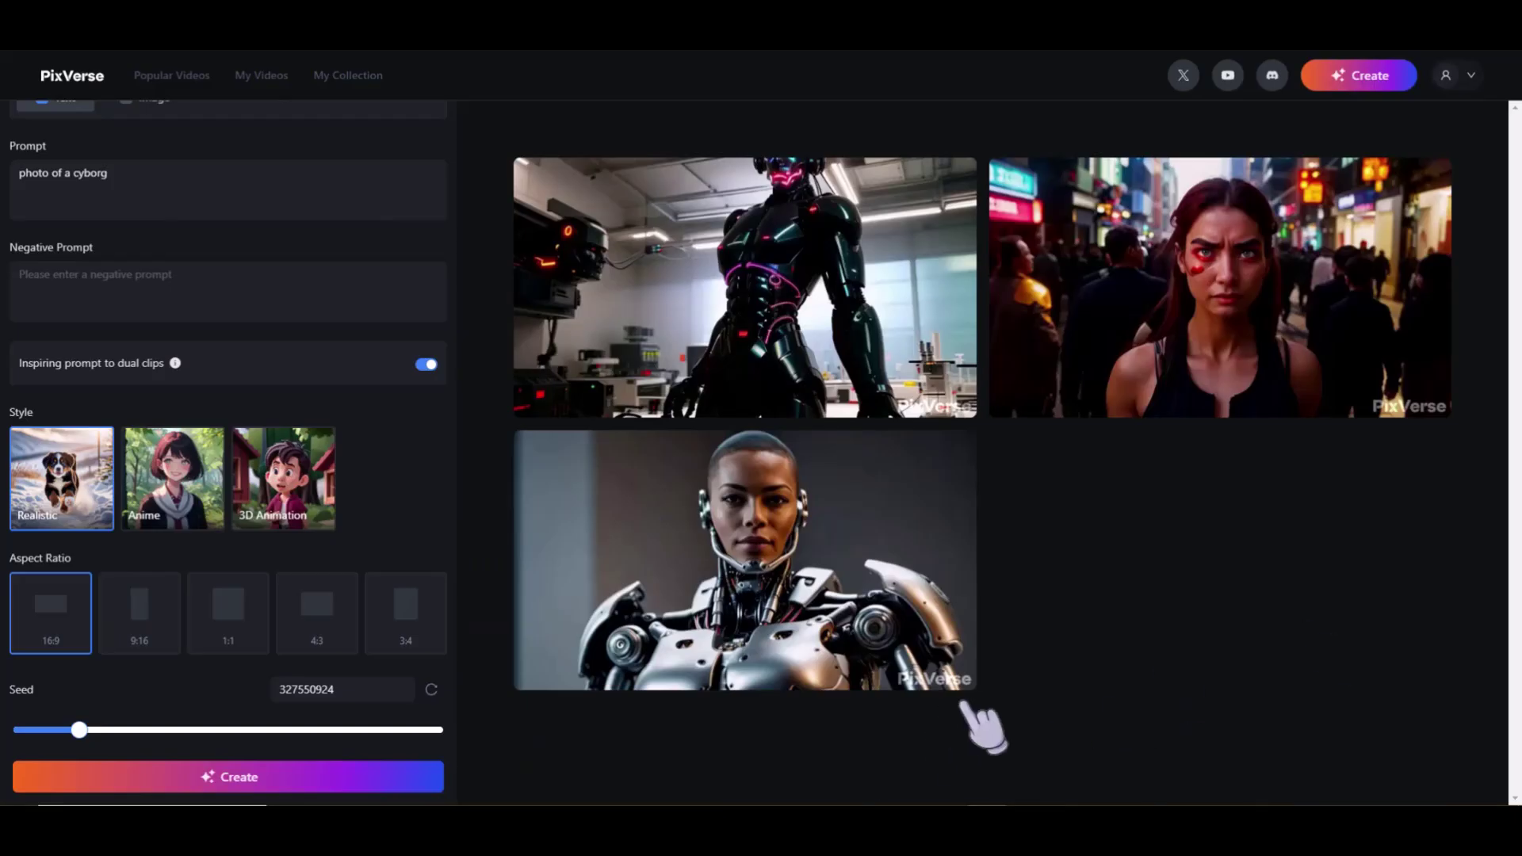
{"action": "mouse_move", "coordinate": [829, 295]}
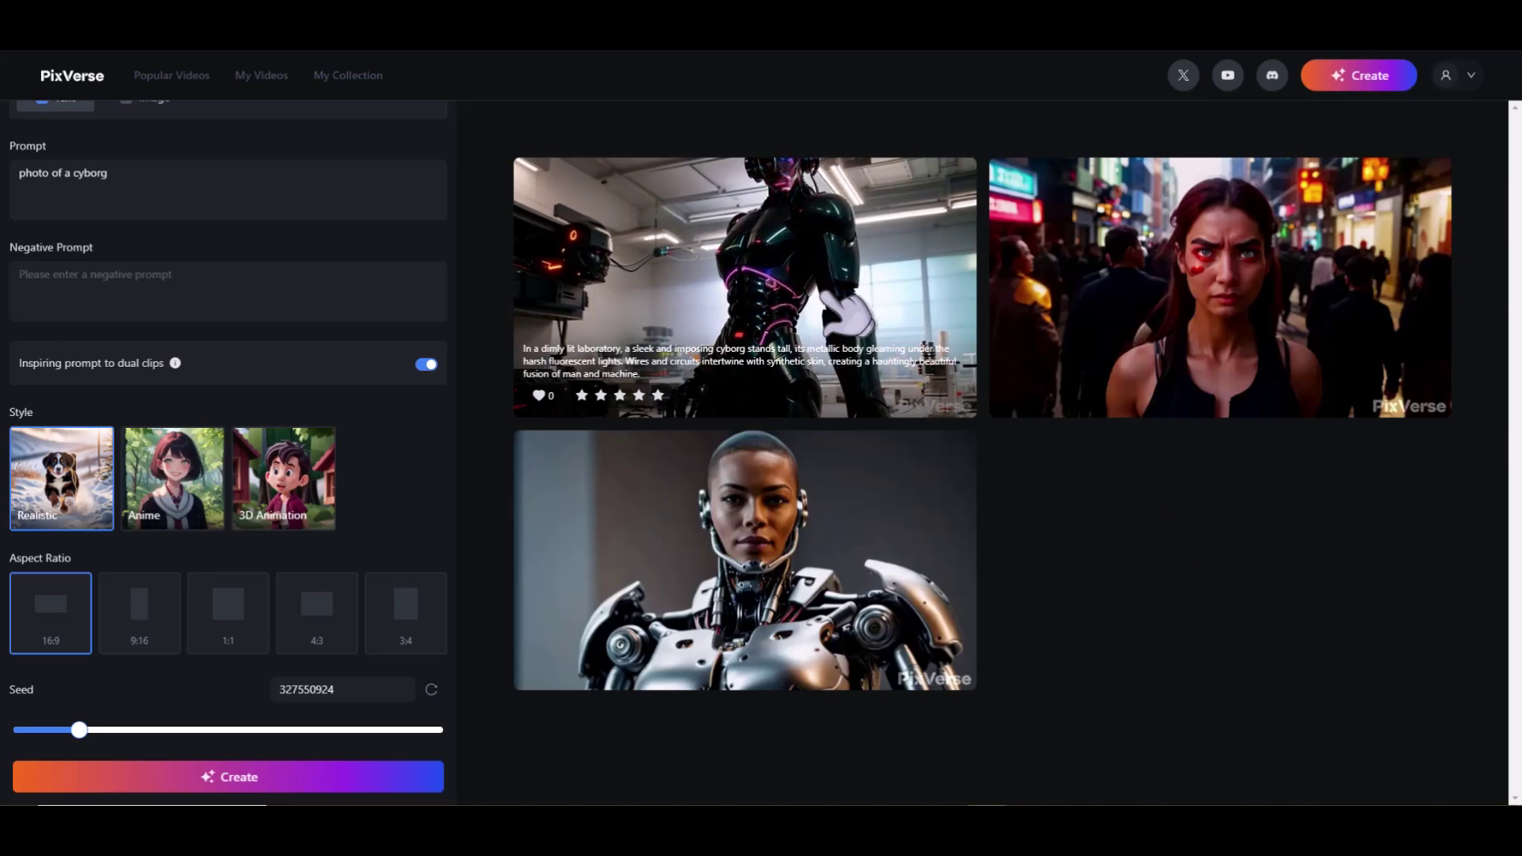
{"action": "mouse_move", "coordinate": [1082, 314]}
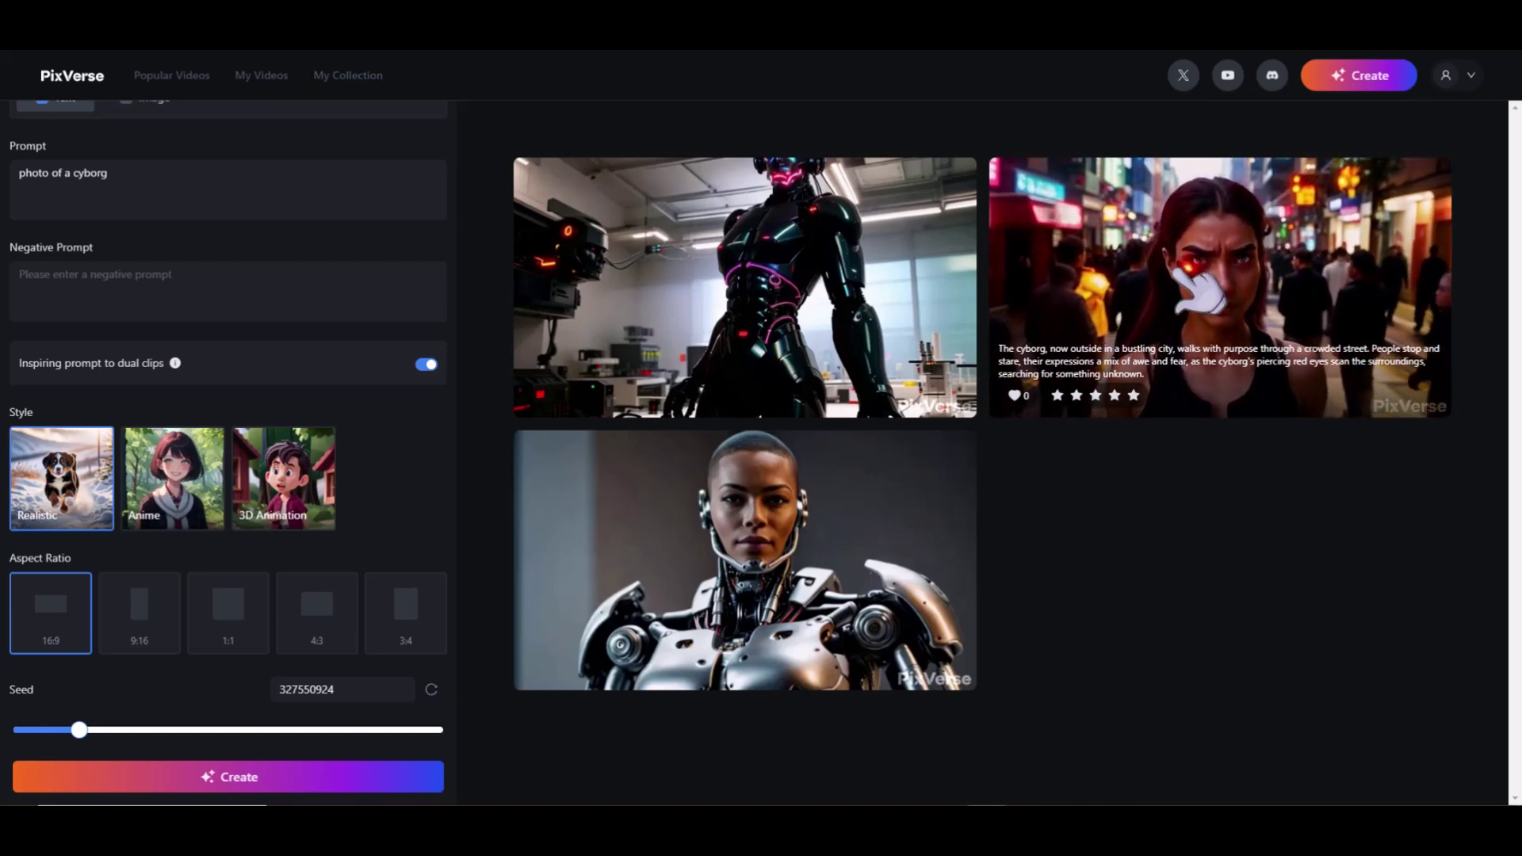
{"action": "scroll", "coordinate": [500, 421], "scroll_direction": "up", "scroll_amount": 1}
Replace the prompt with 'mechanical cyborg' and generate it with dual clips switched off
{"action": "left_click", "coordinate": [77, 213]}
{"action": "left_click", "coordinate": [78, 208]}
{"action": "type", "text": "mechanical"}
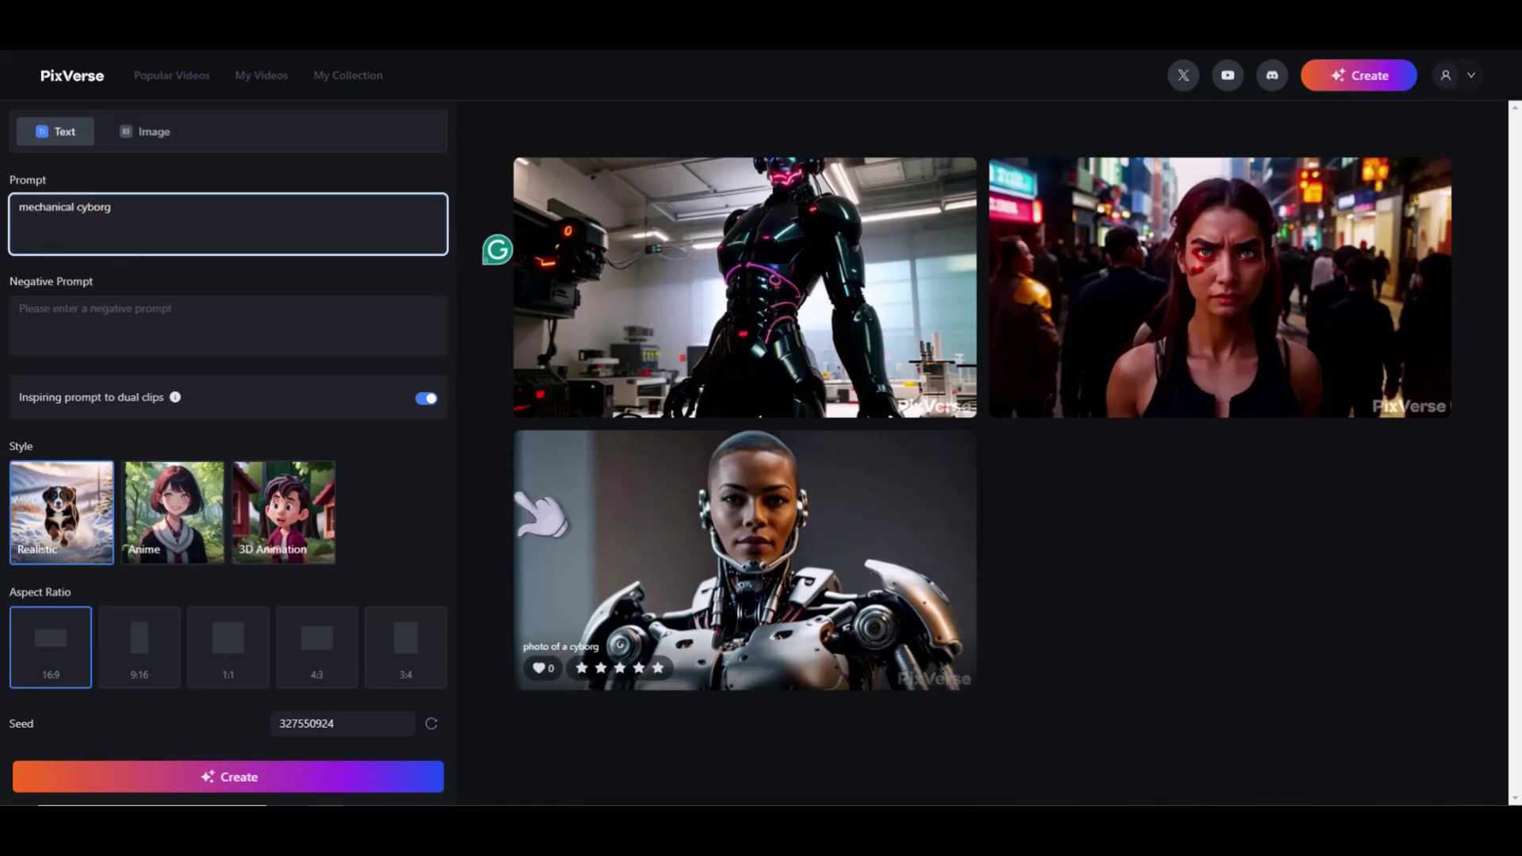
{"action": "left_click", "coordinate": [429, 399]}
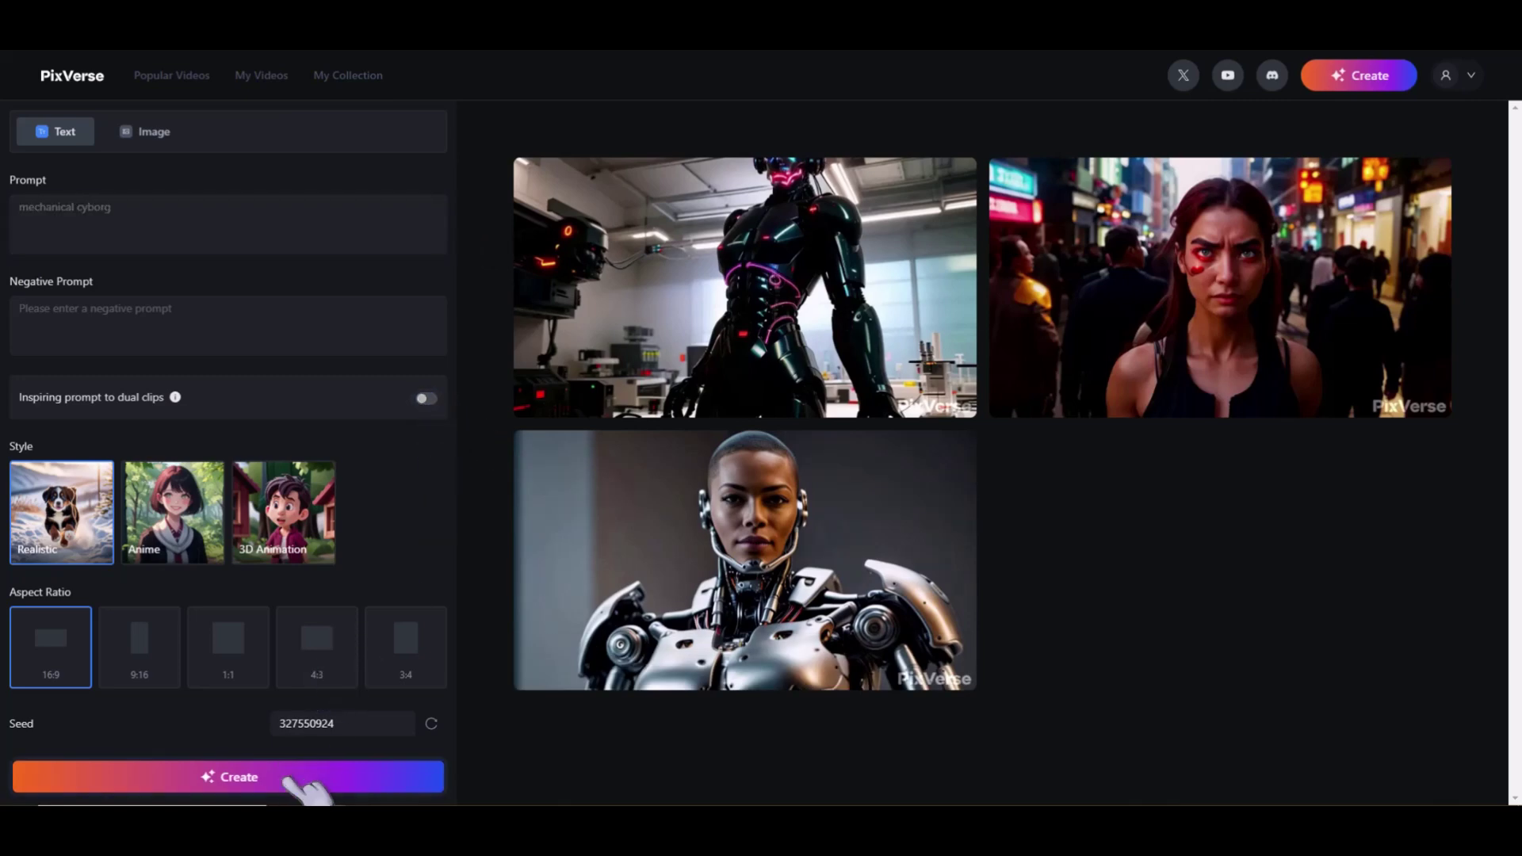
{"action": "left_click", "coordinate": [306, 785]}
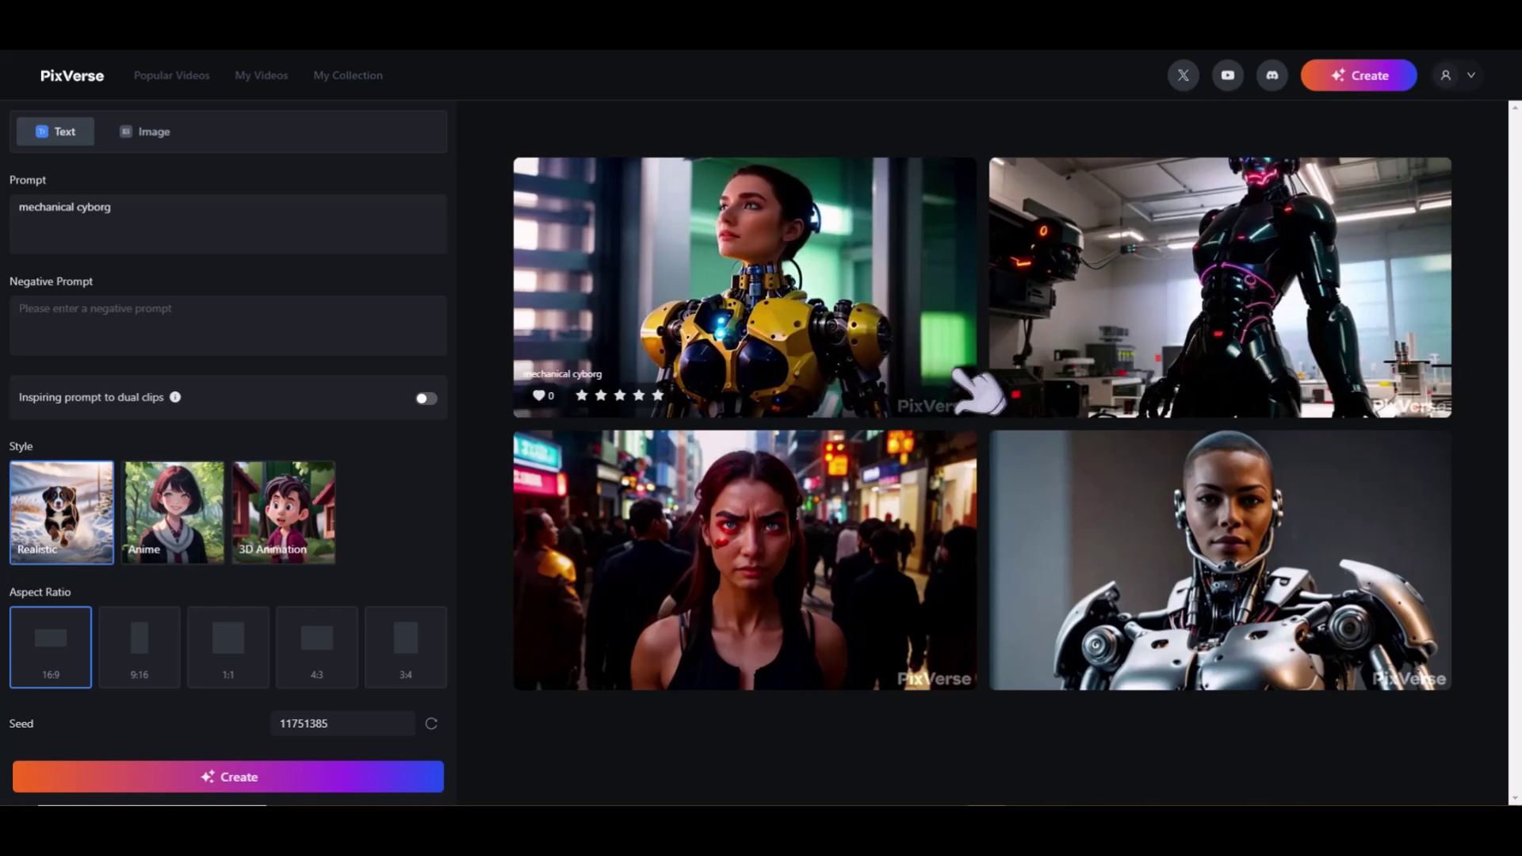
{"action": "left_click", "coordinate": [1458, 75]}
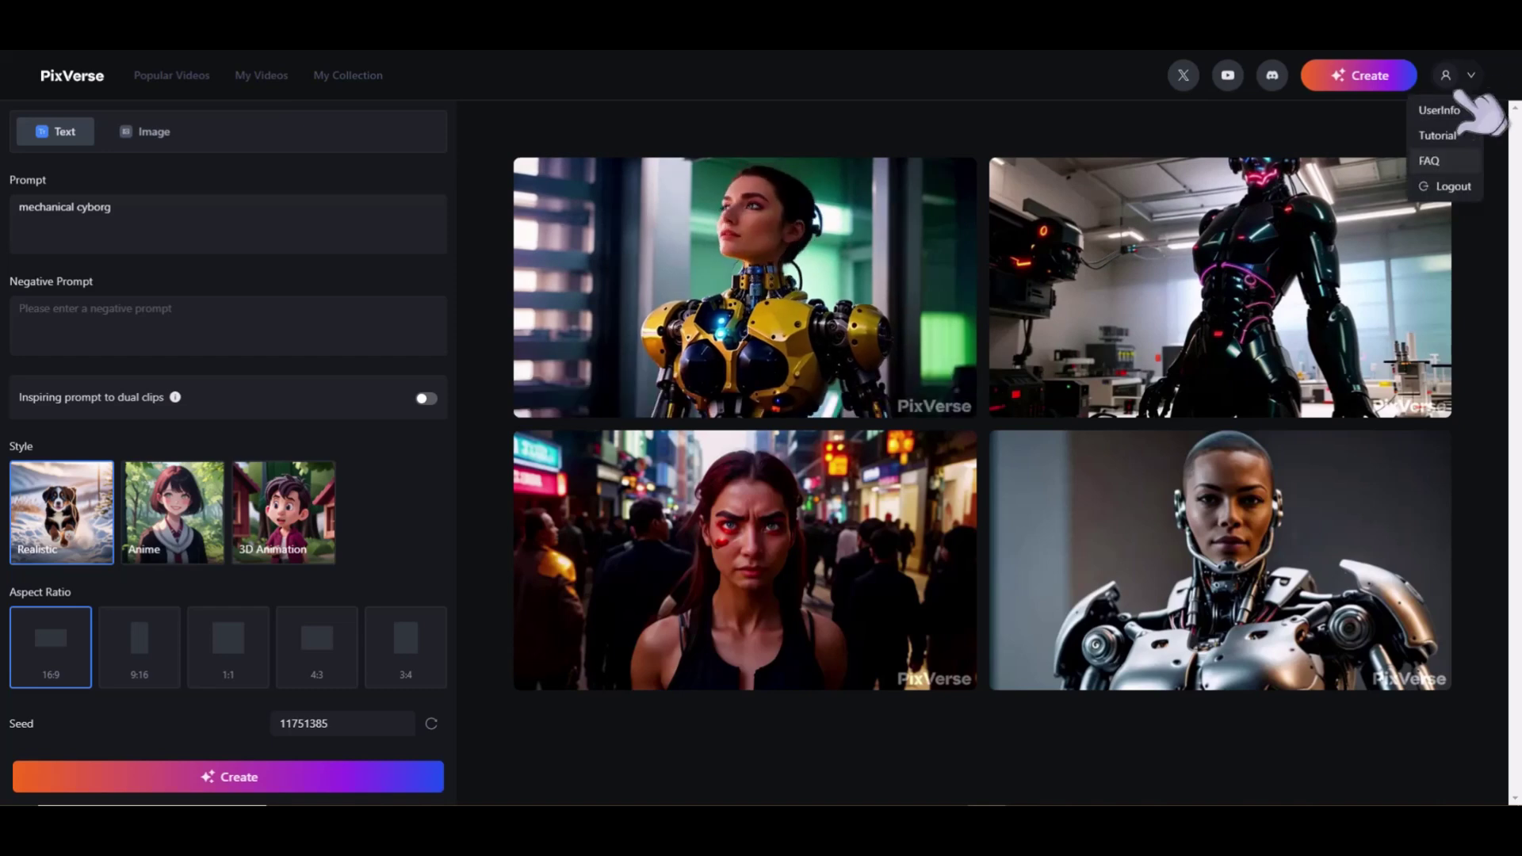
In the FAQ, highlight the answer on keeping videos private and the commercial-use question
{"action": "left_click", "coordinate": [1429, 162]}
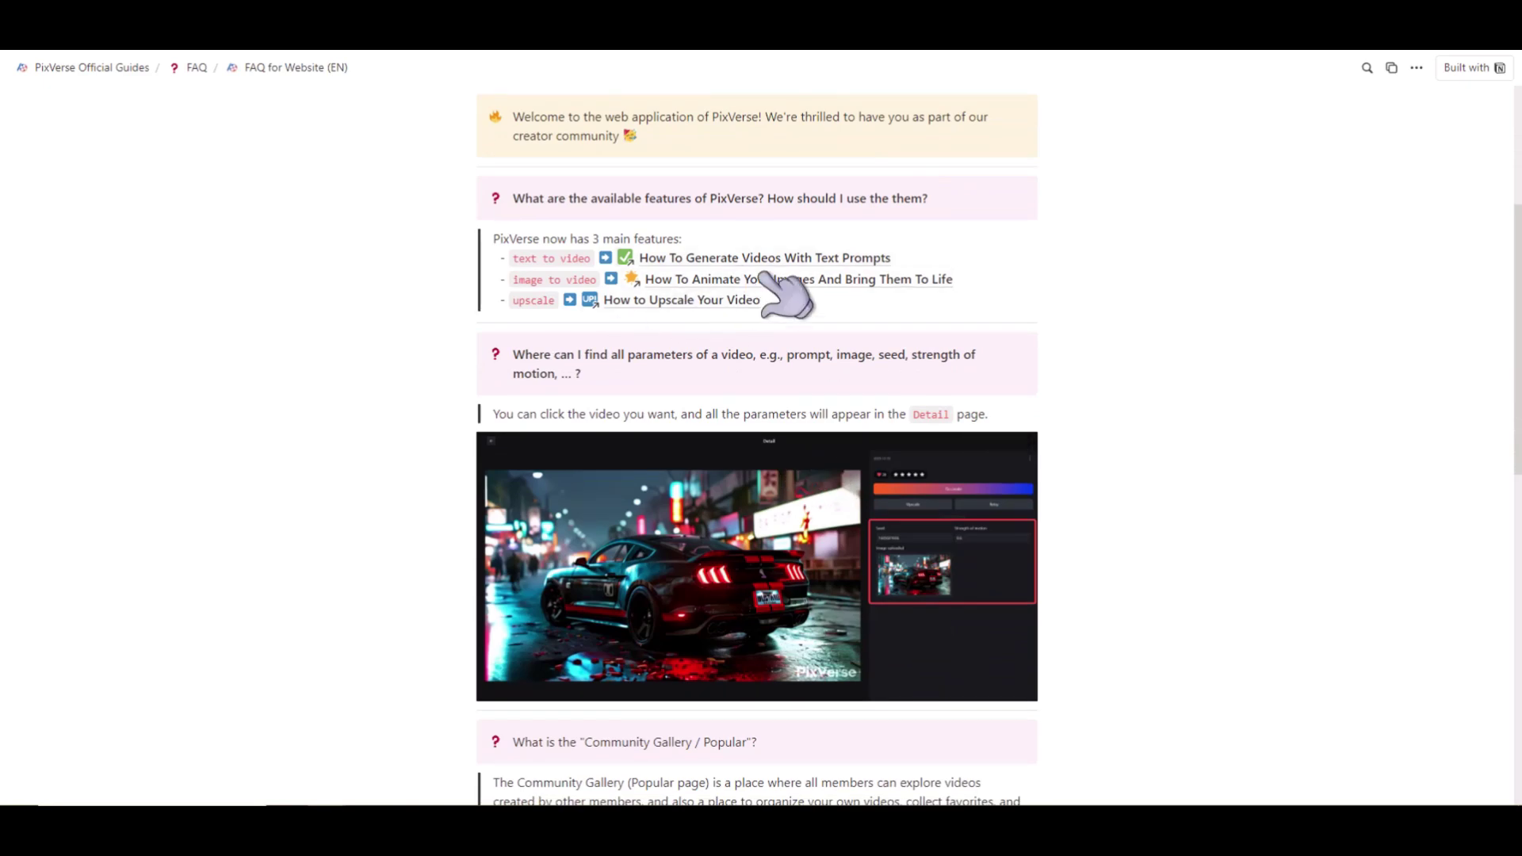
{"action": "scroll", "coordinate": [673, 333], "scroll_direction": "down", "scroll_amount": 7}
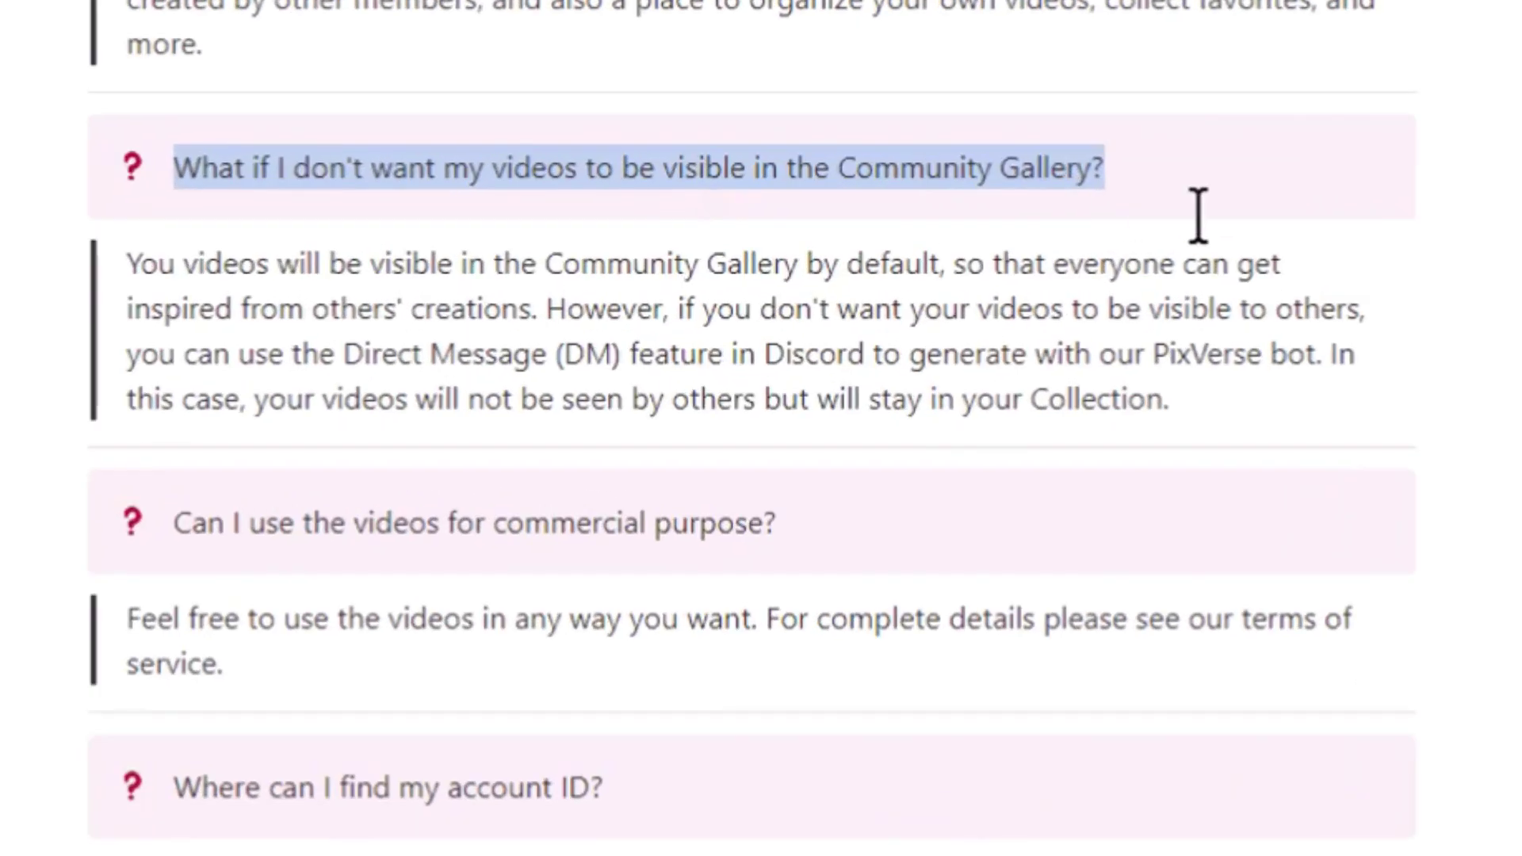
{"action": "left_click", "coordinate": [730, 379]}
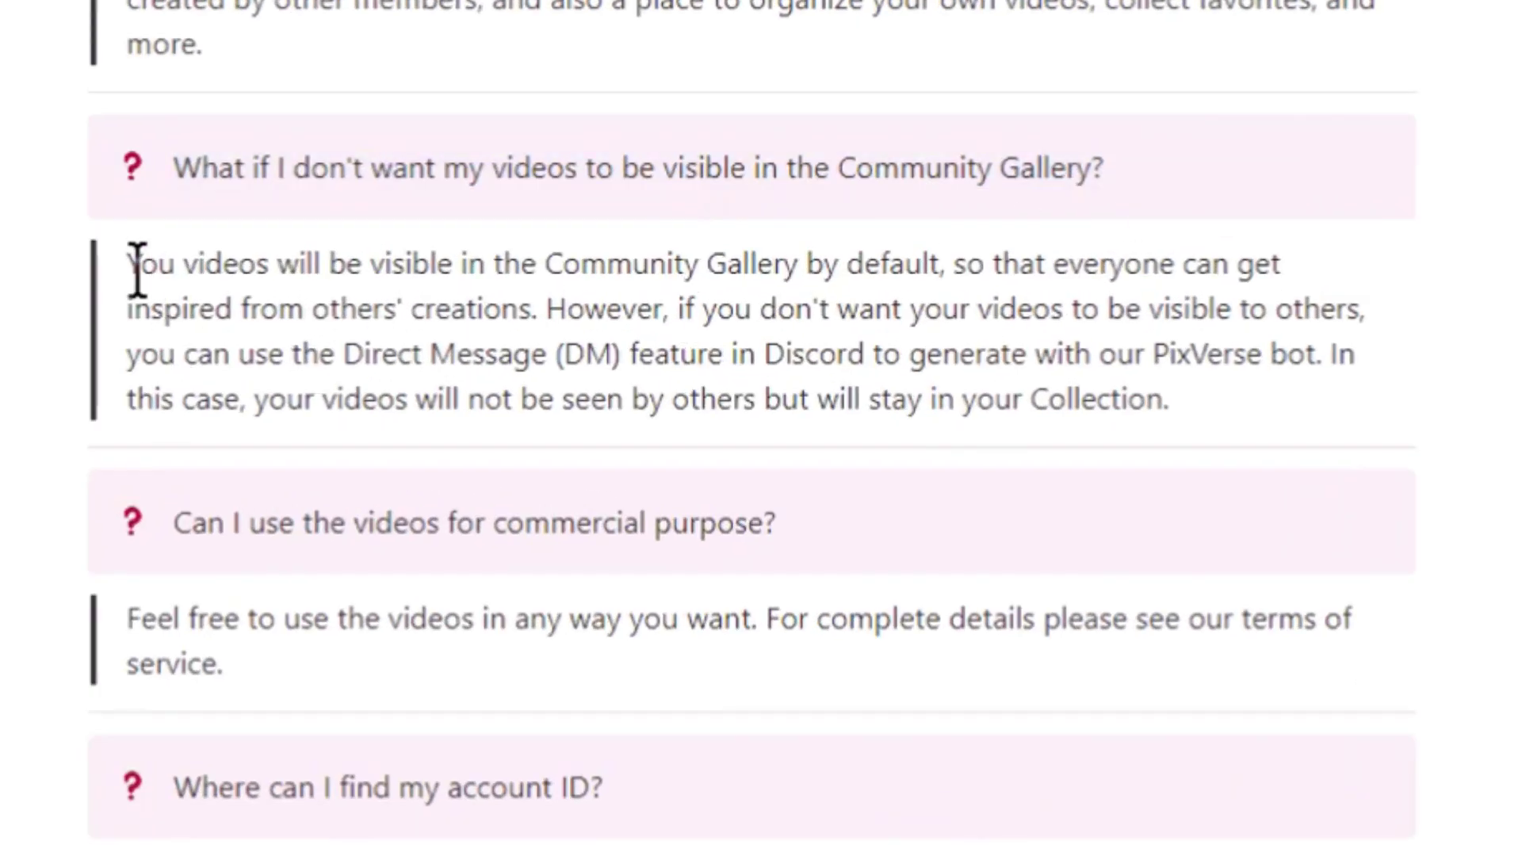
{"action": "left_click_drag", "start_coordinate": [130, 265], "coordinate": [1193, 381]}
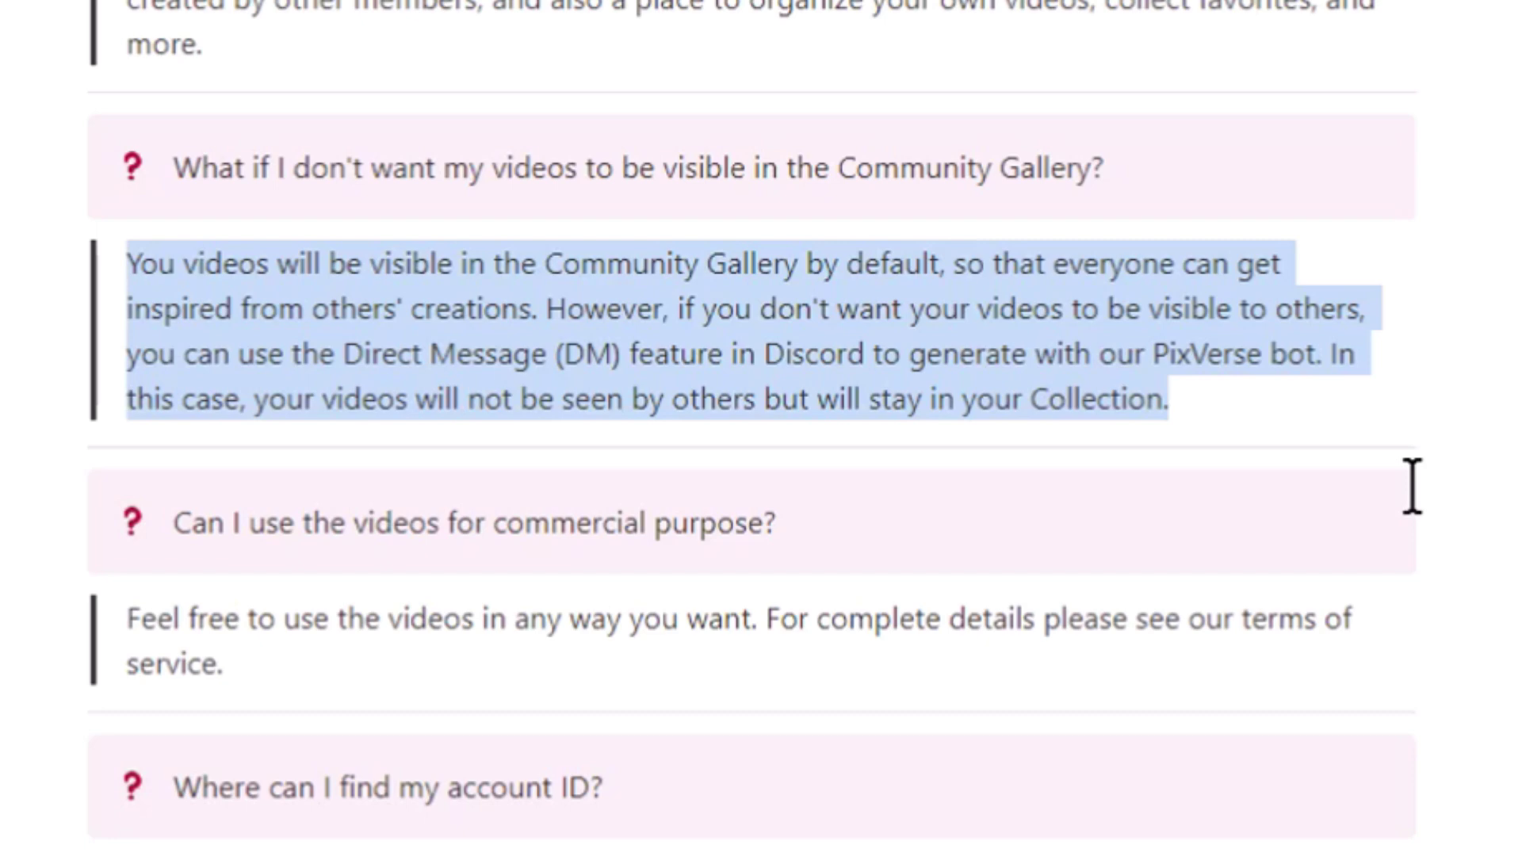
{"action": "left_click", "coordinate": [598, 353]}
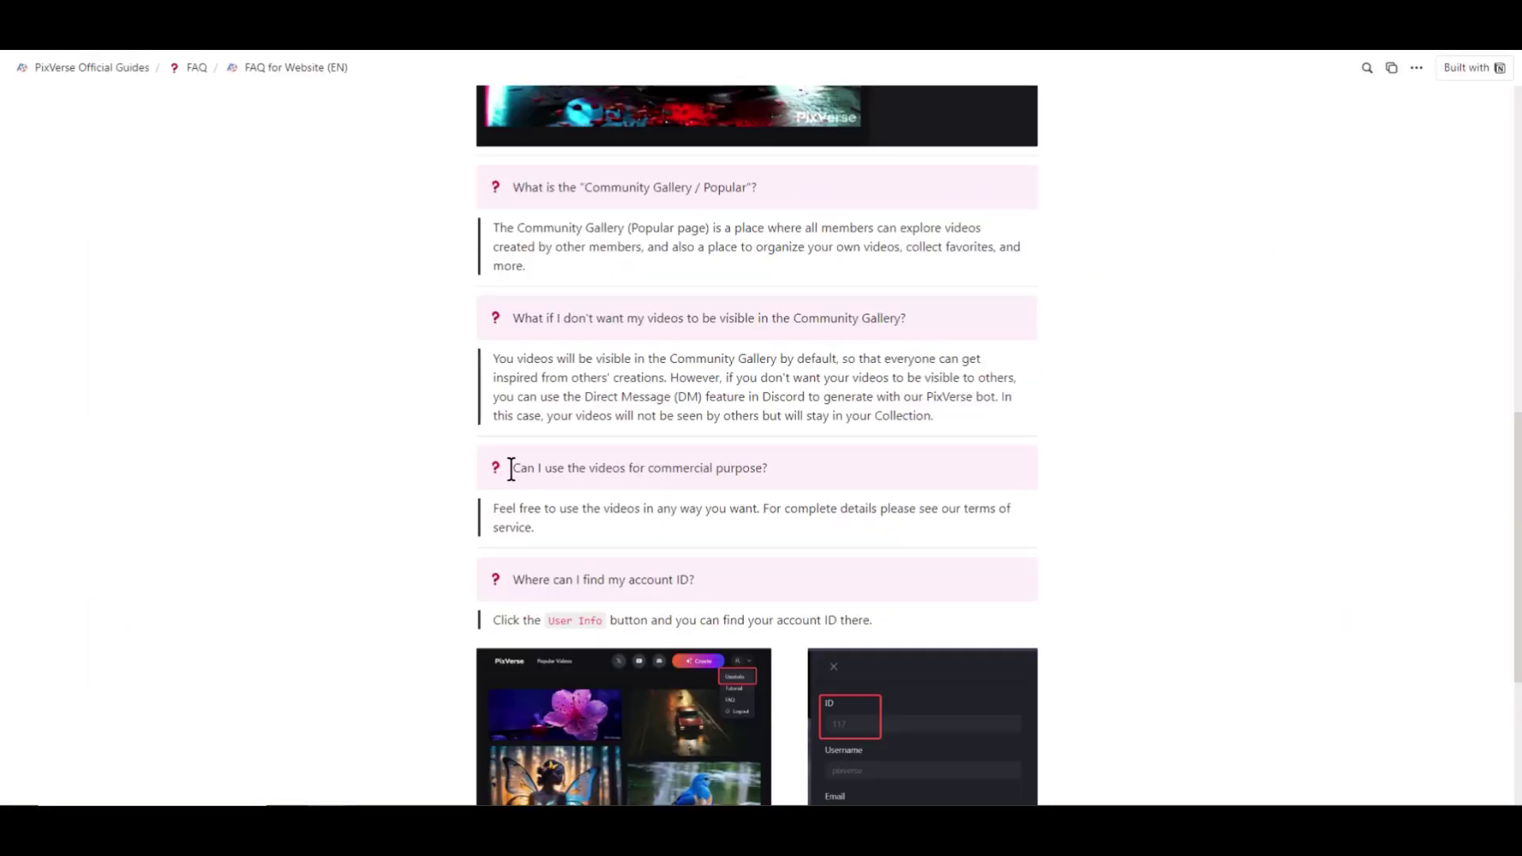
{"action": "left_click_drag", "start_coordinate": [512, 469], "coordinate": [783, 468]}
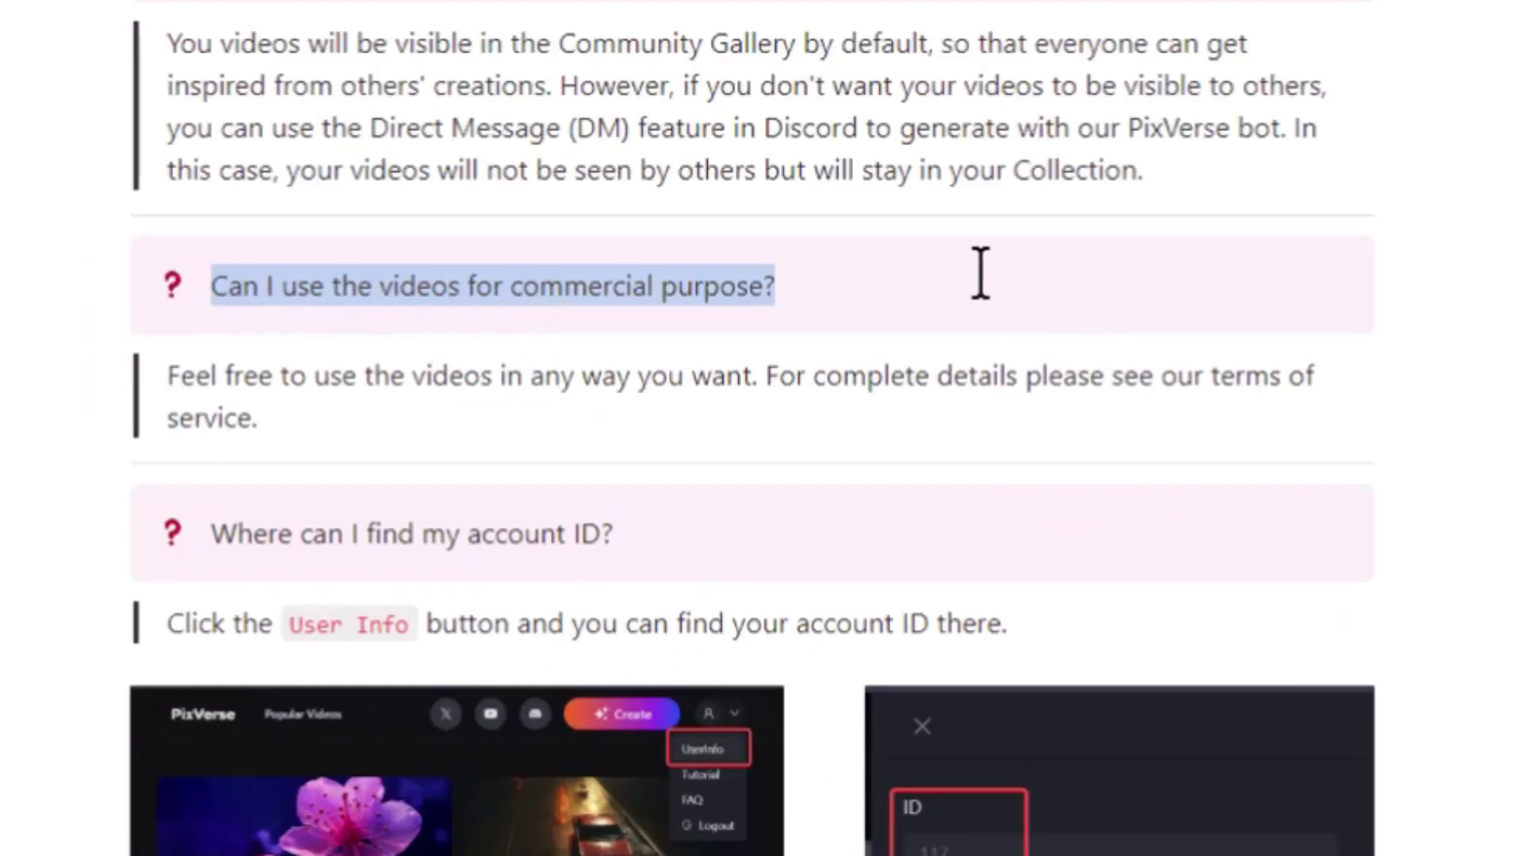
{"action": "left_click", "coordinate": [960, 273]}
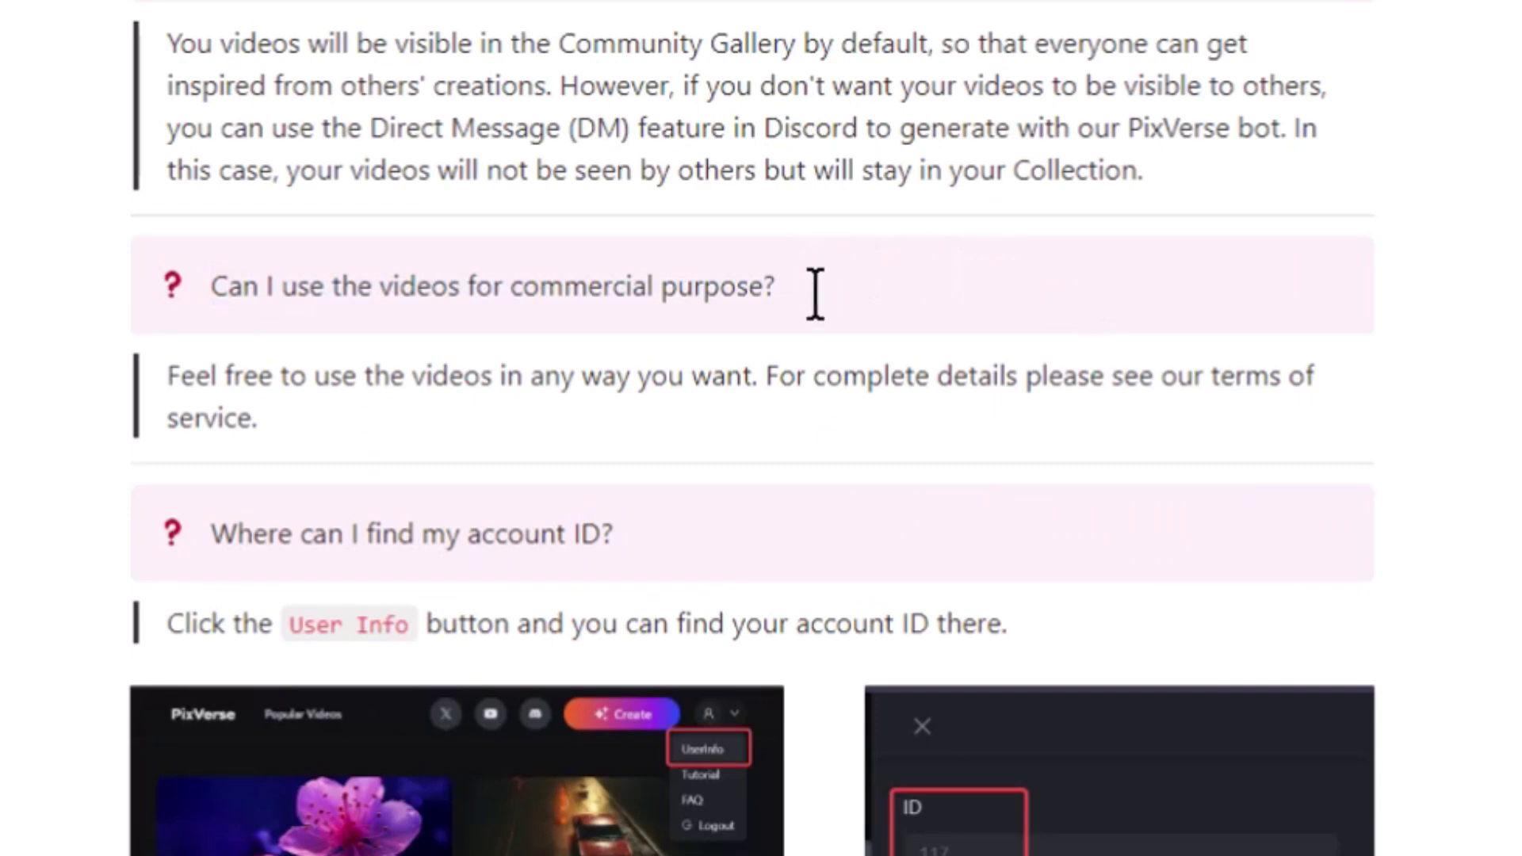
Highlight the commercial-use answer, then switch creation to image-to-video mode
{"action": "scroll", "coordinate": [809, 287], "scroll_direction": "down", "scroll_amount": 2}
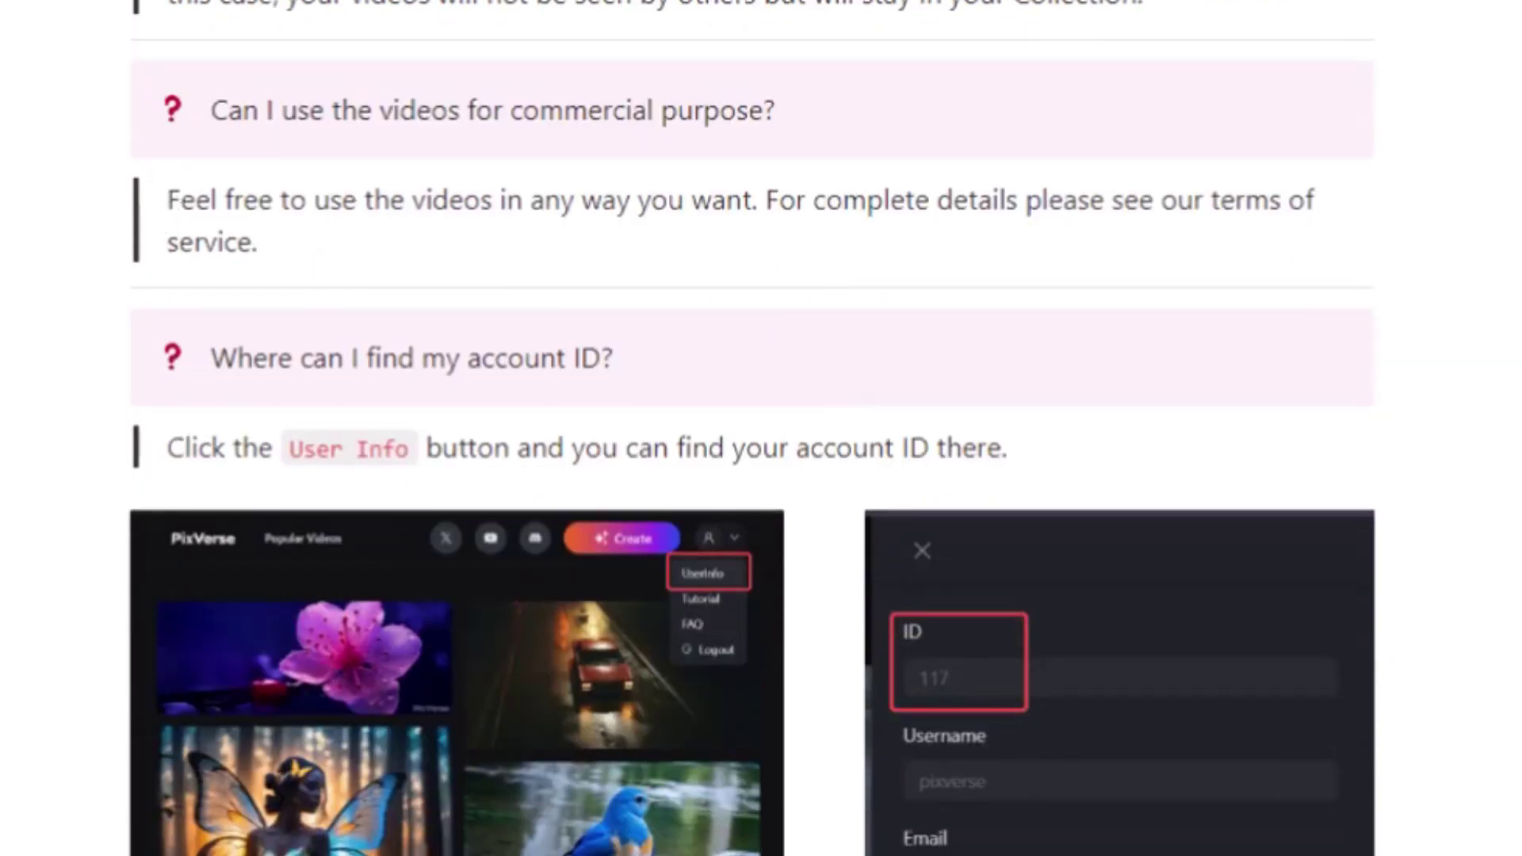
{"action": "left_click_drag", "start_coordinate": [288, 226], "coordinate": [170, 207]}
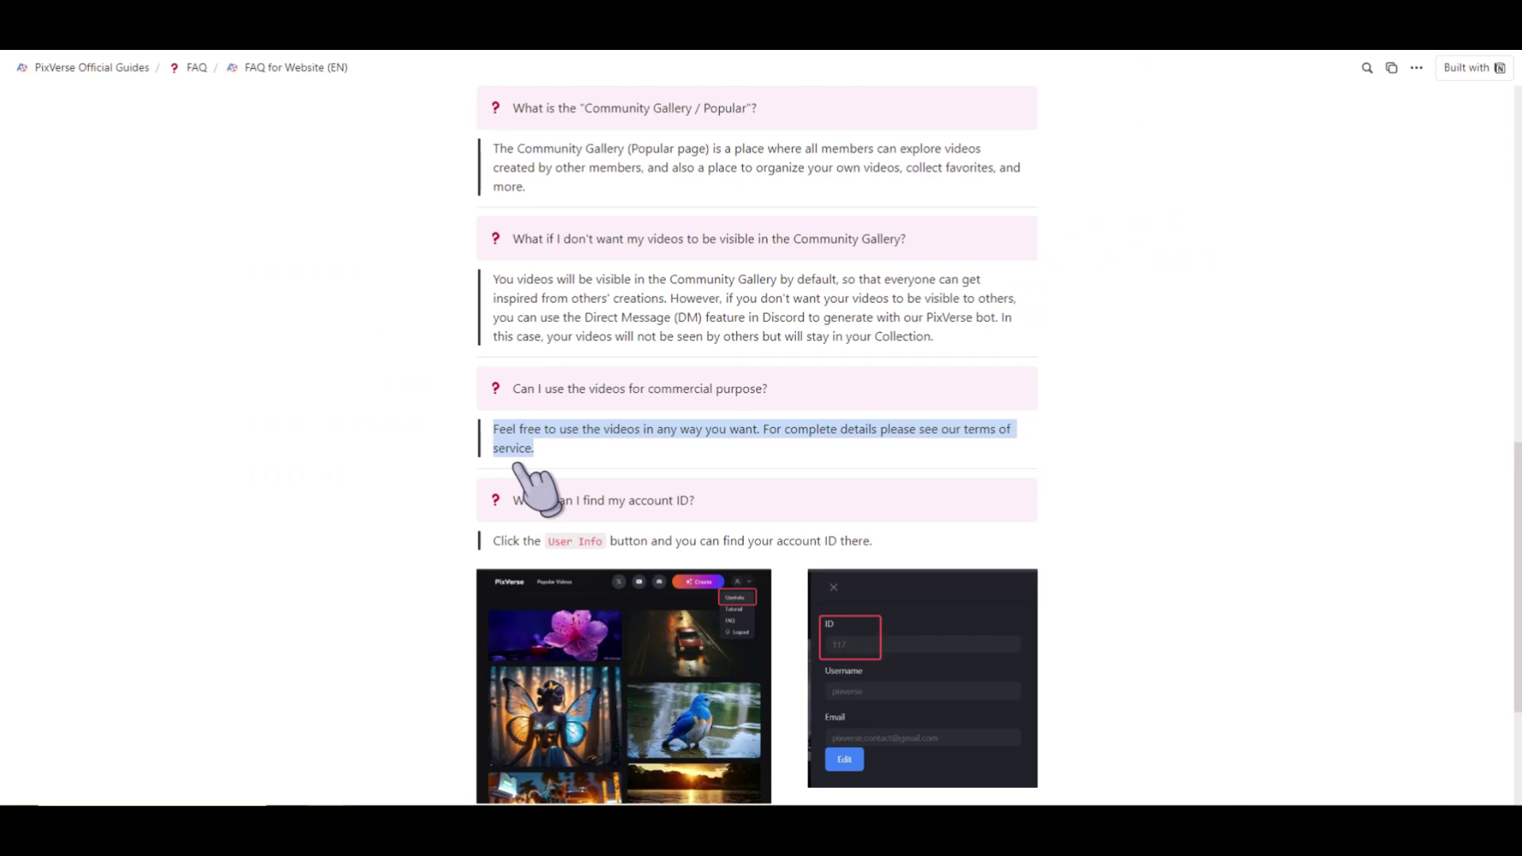
{"action": "left_click", "coordinate": [569, 462]}
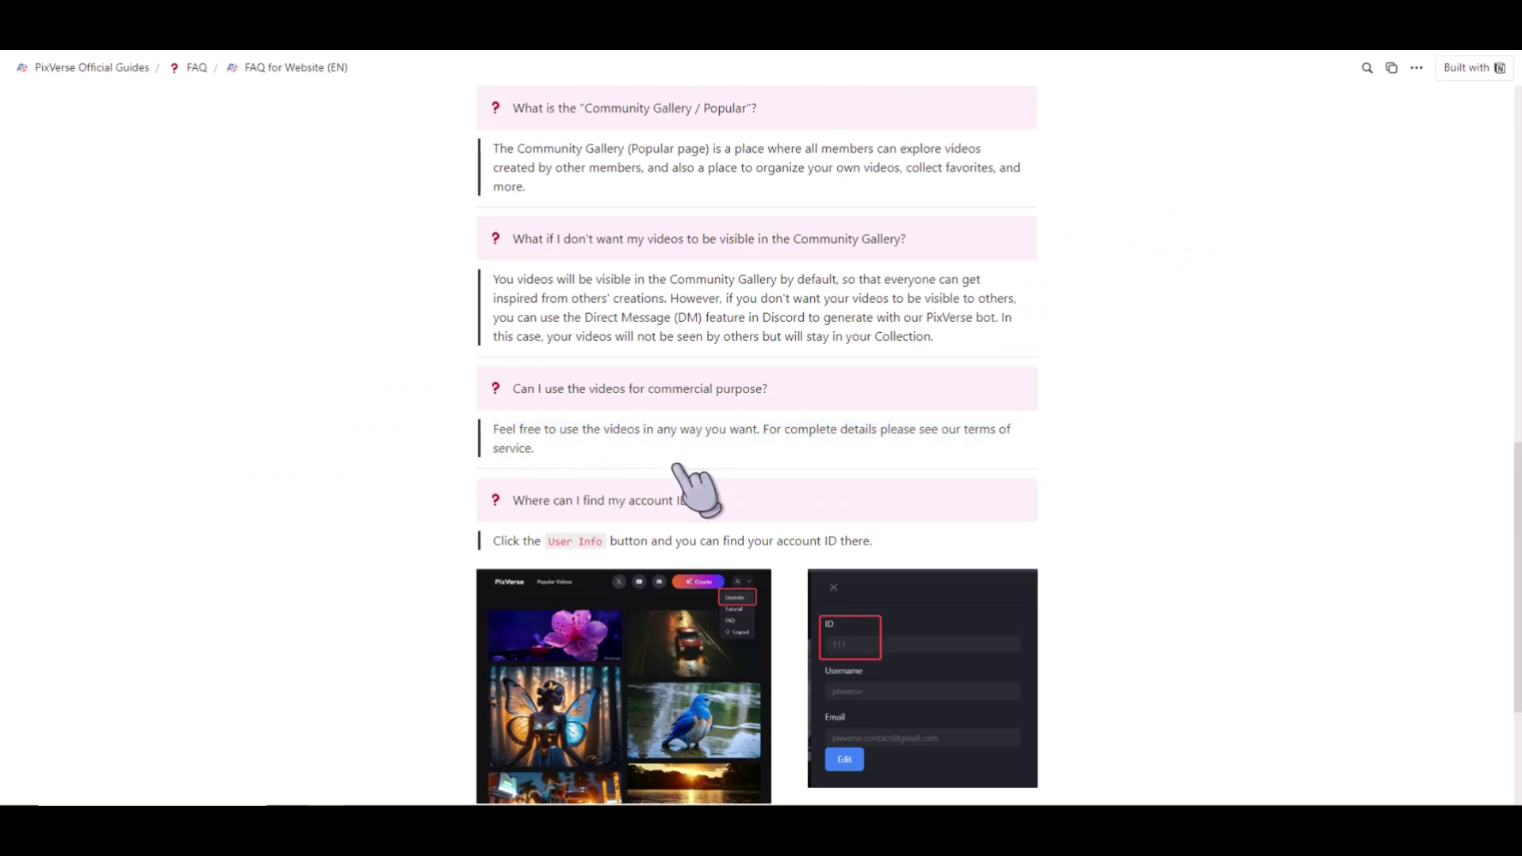
{"action": "scroll", "coordinate": [675, 467], "scroll_direction": "down", "scroll_amount": 3}
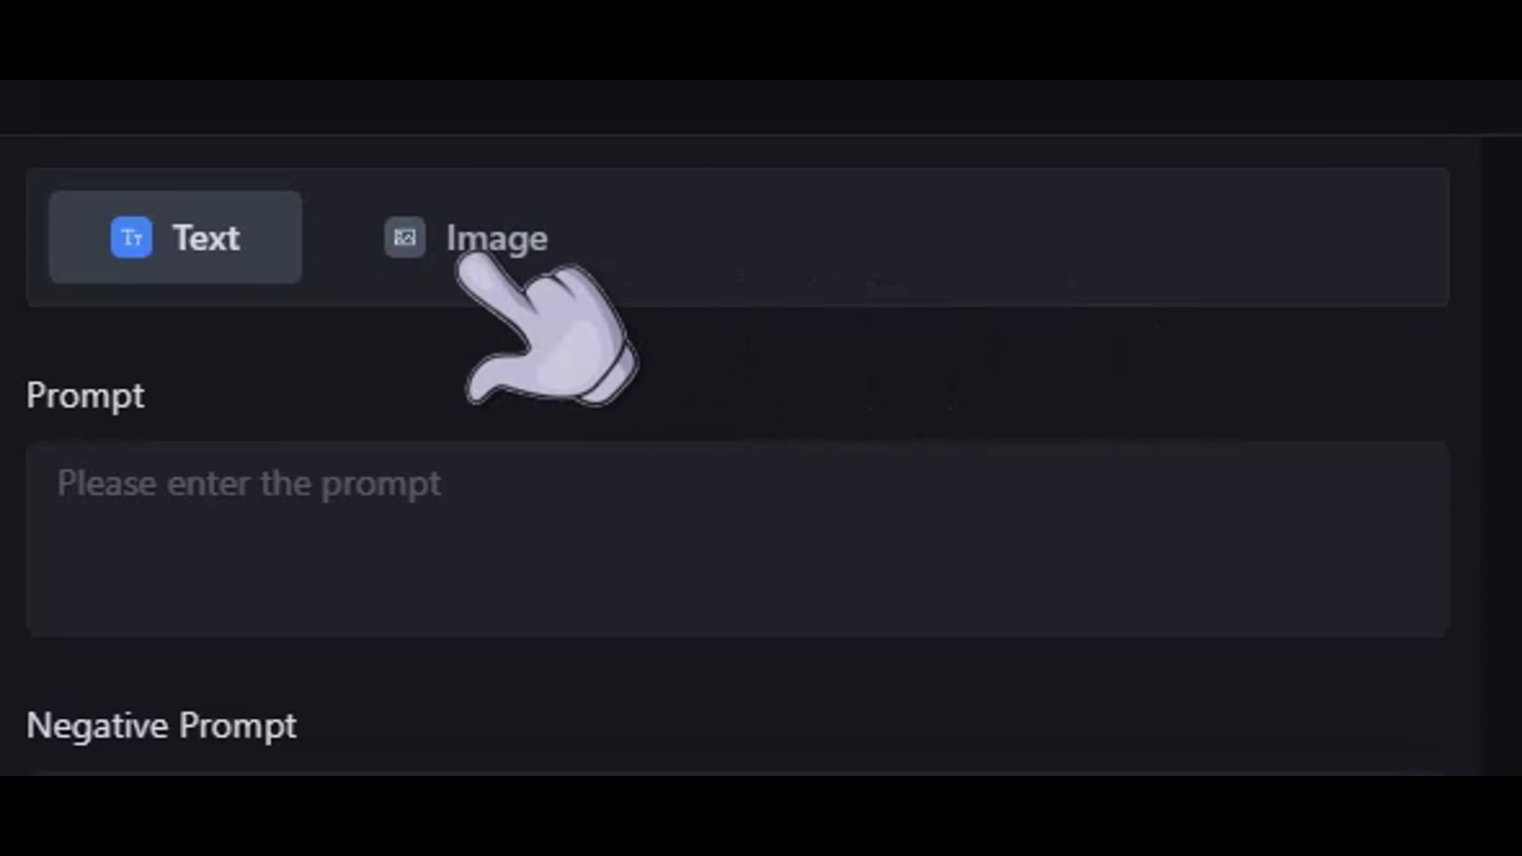
{"action": "left_click", "coordinate": [466, 253]}
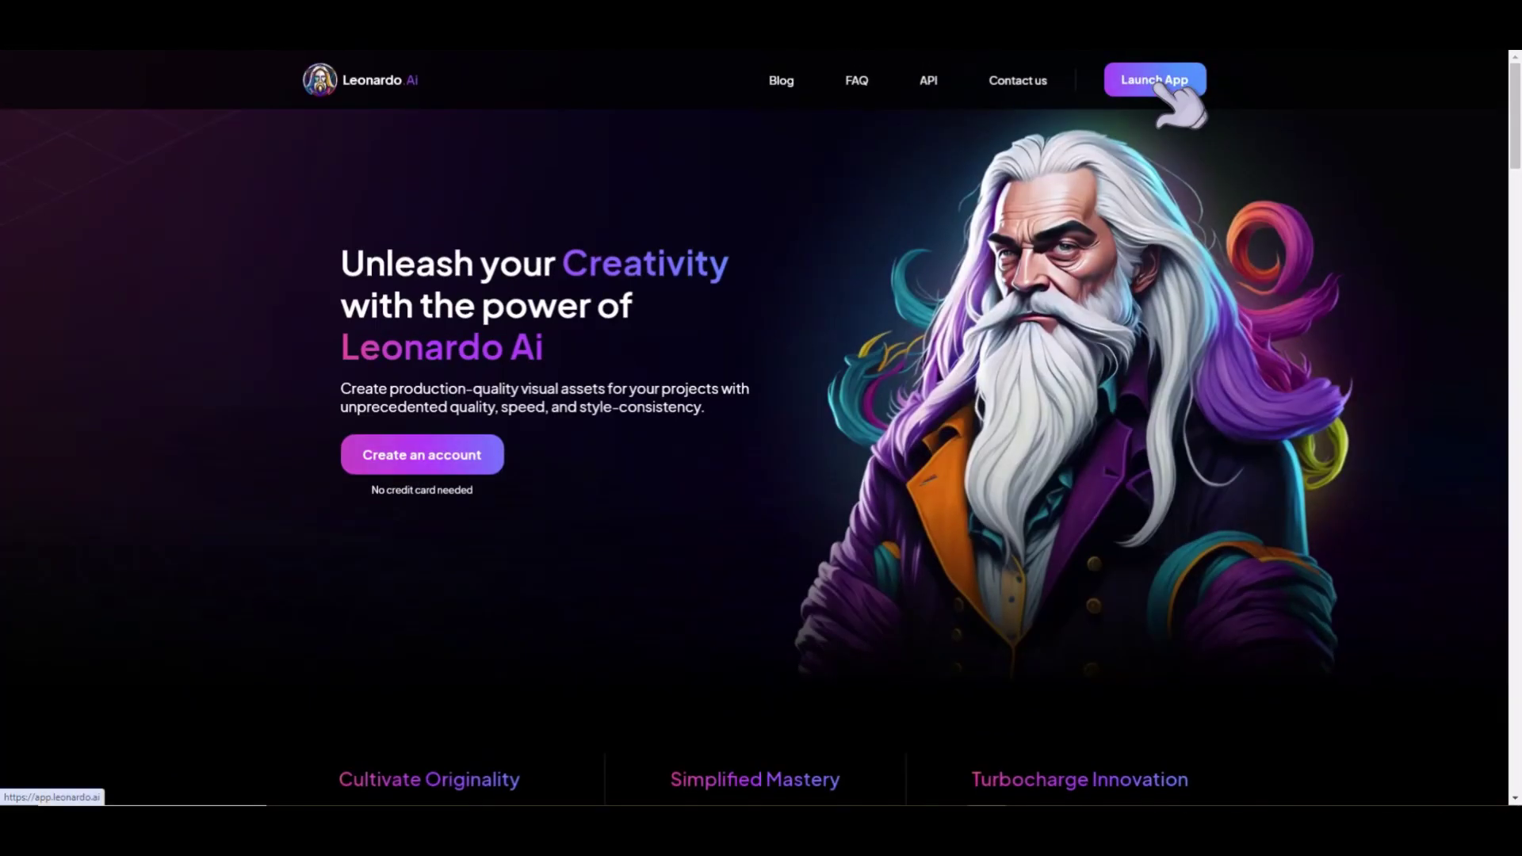
{"action": "left_click", "coordinate": [1158, 85]}
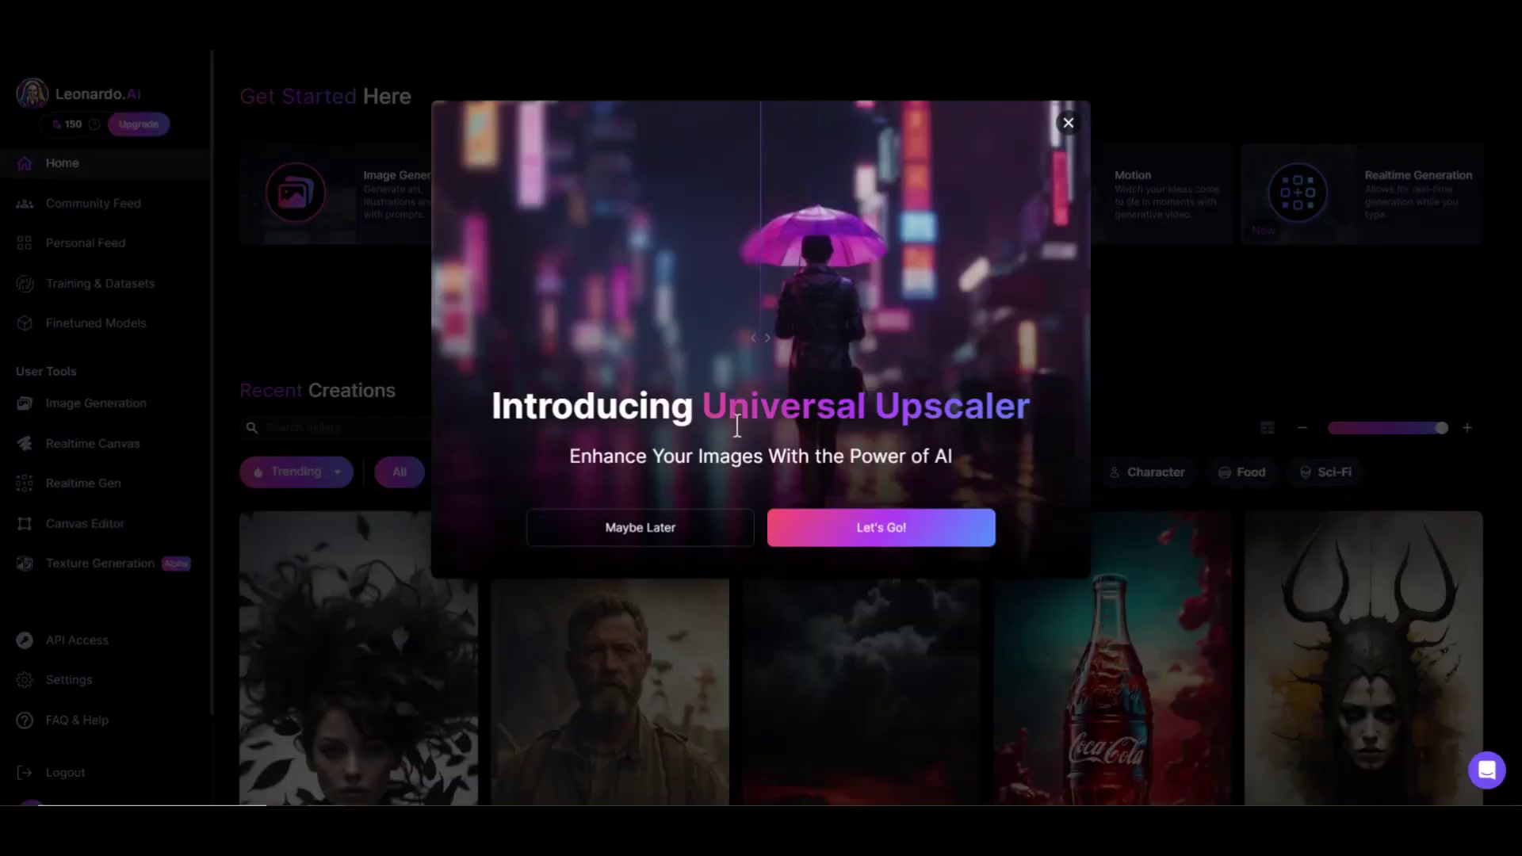
Copy the full prompt from the community white mech robot image
{"action": "left_click", "coordinate": [187, 278]}
{"action": "scroll", "coordinate": [825, 523], "scroll_direction": "down", "scroll_amount": 15}
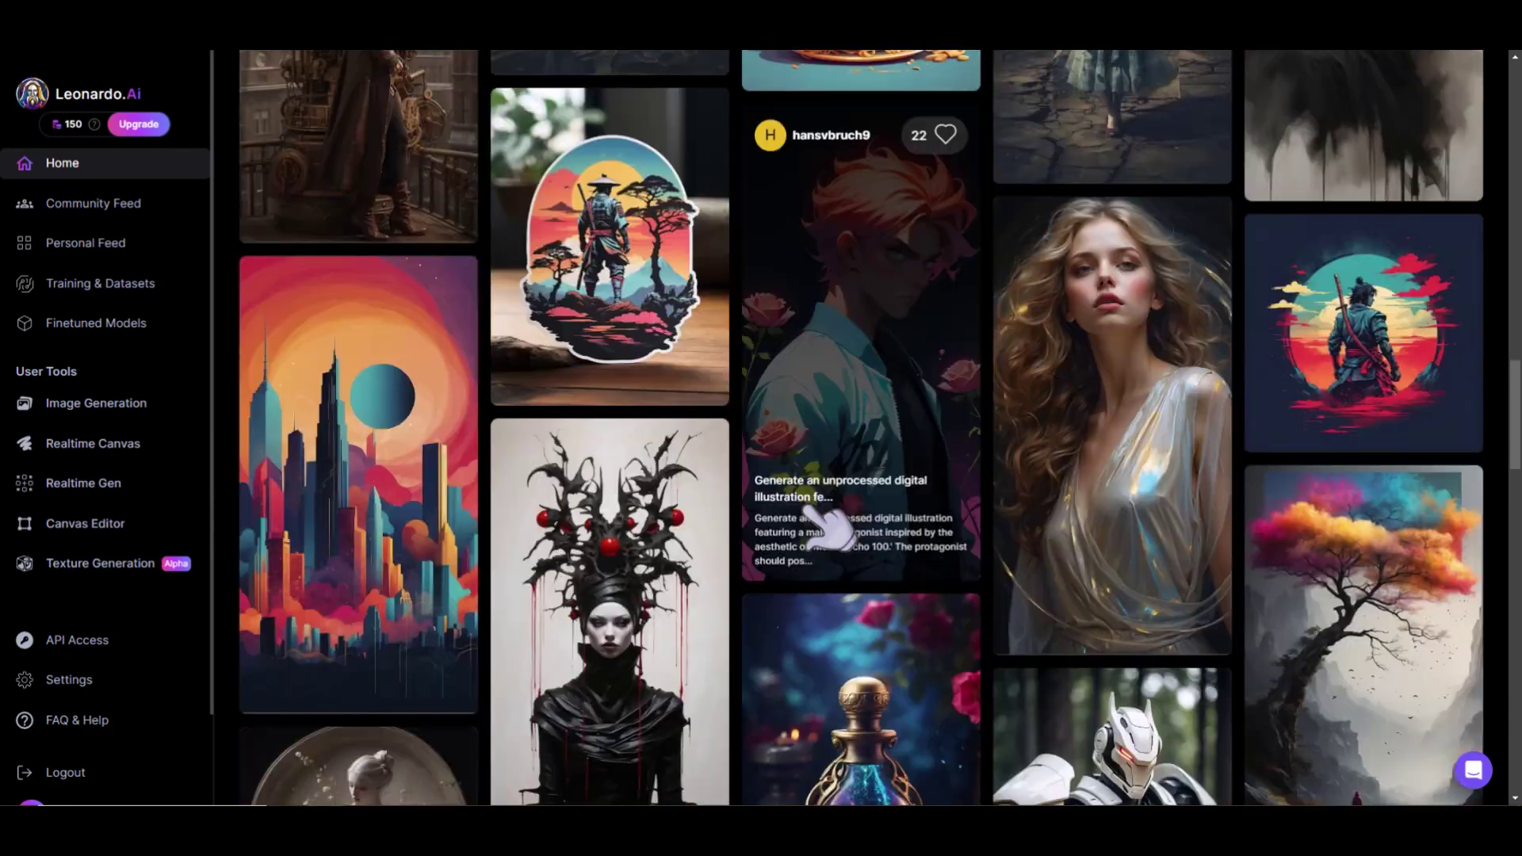
{"action": "scroll", "coordinate": [825, 532], "scroll_direction": "down", "scroll_amount": 6}
{"action": "left_click", "coordinate": [1049, 329]}
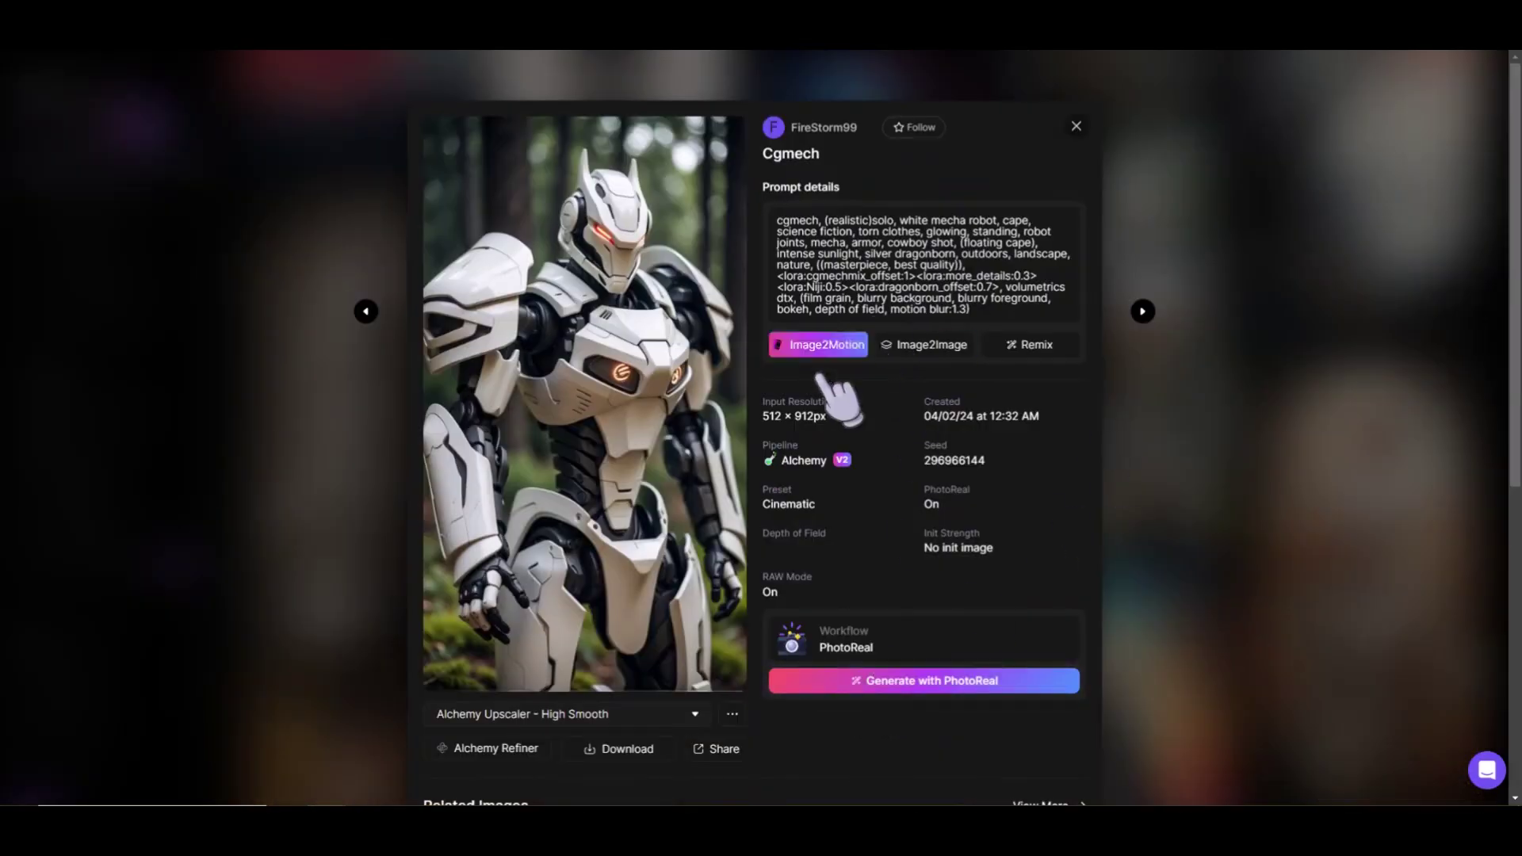
{"action": "left_click_drag", "start_coordinate": [1013, 311], "coordinate": [773, 217]}
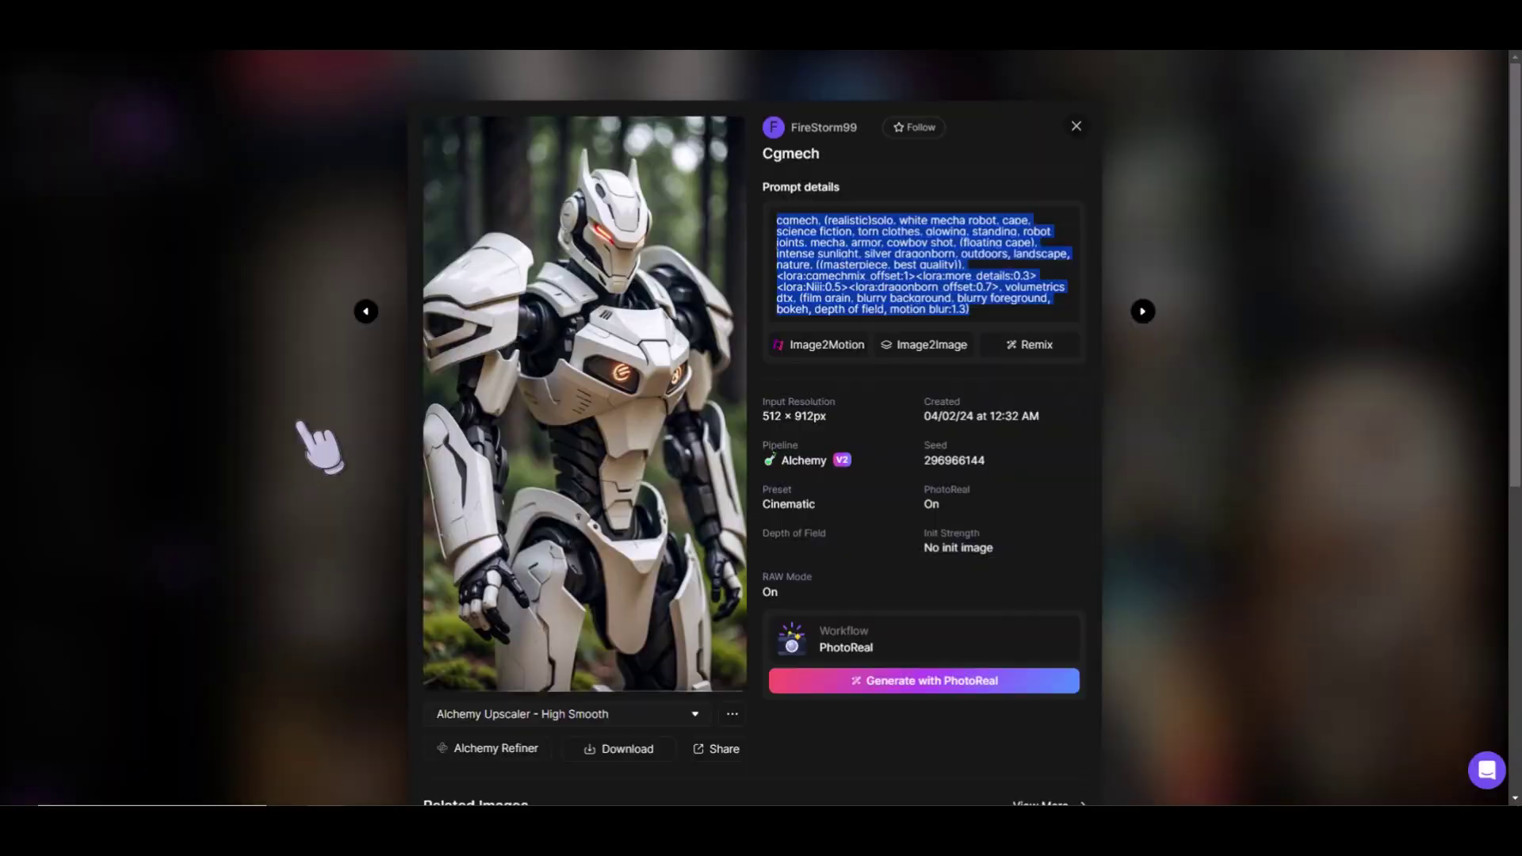
{"action": "left_click", "coordinate": [320, 446]}
Paste the mech prompt over the old one, lock proportions, and generate the image
{"action": "left_click", "coordinate": [107, 400]}
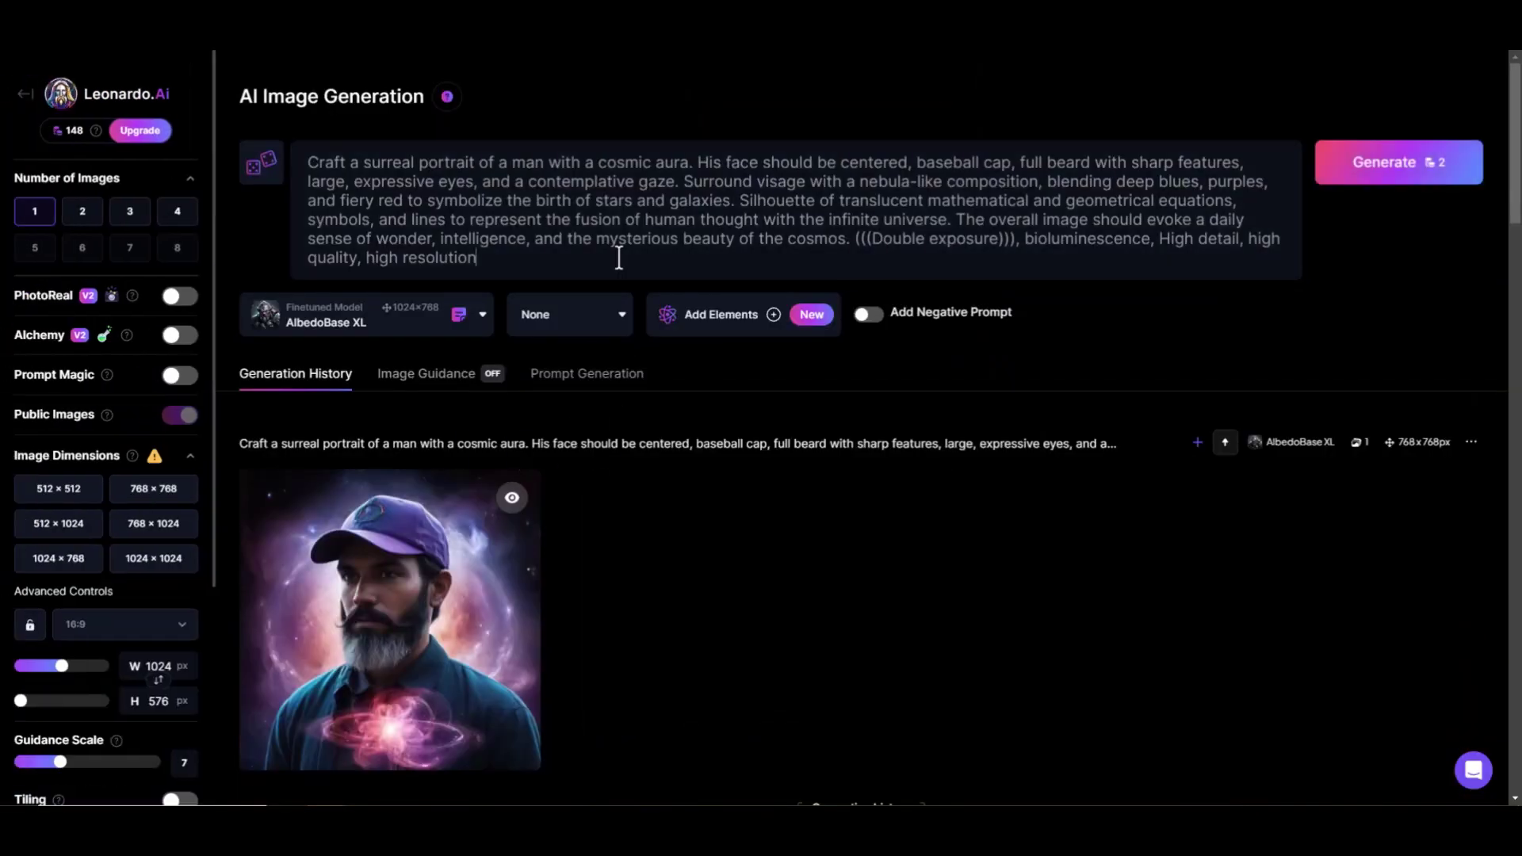
{"action": "triple_click", "coordinate": [619, 257]}
{"action": "right_click", "coordinate": [438, 195]}
{"action": "left_click", "coordinate": [476, 313]}
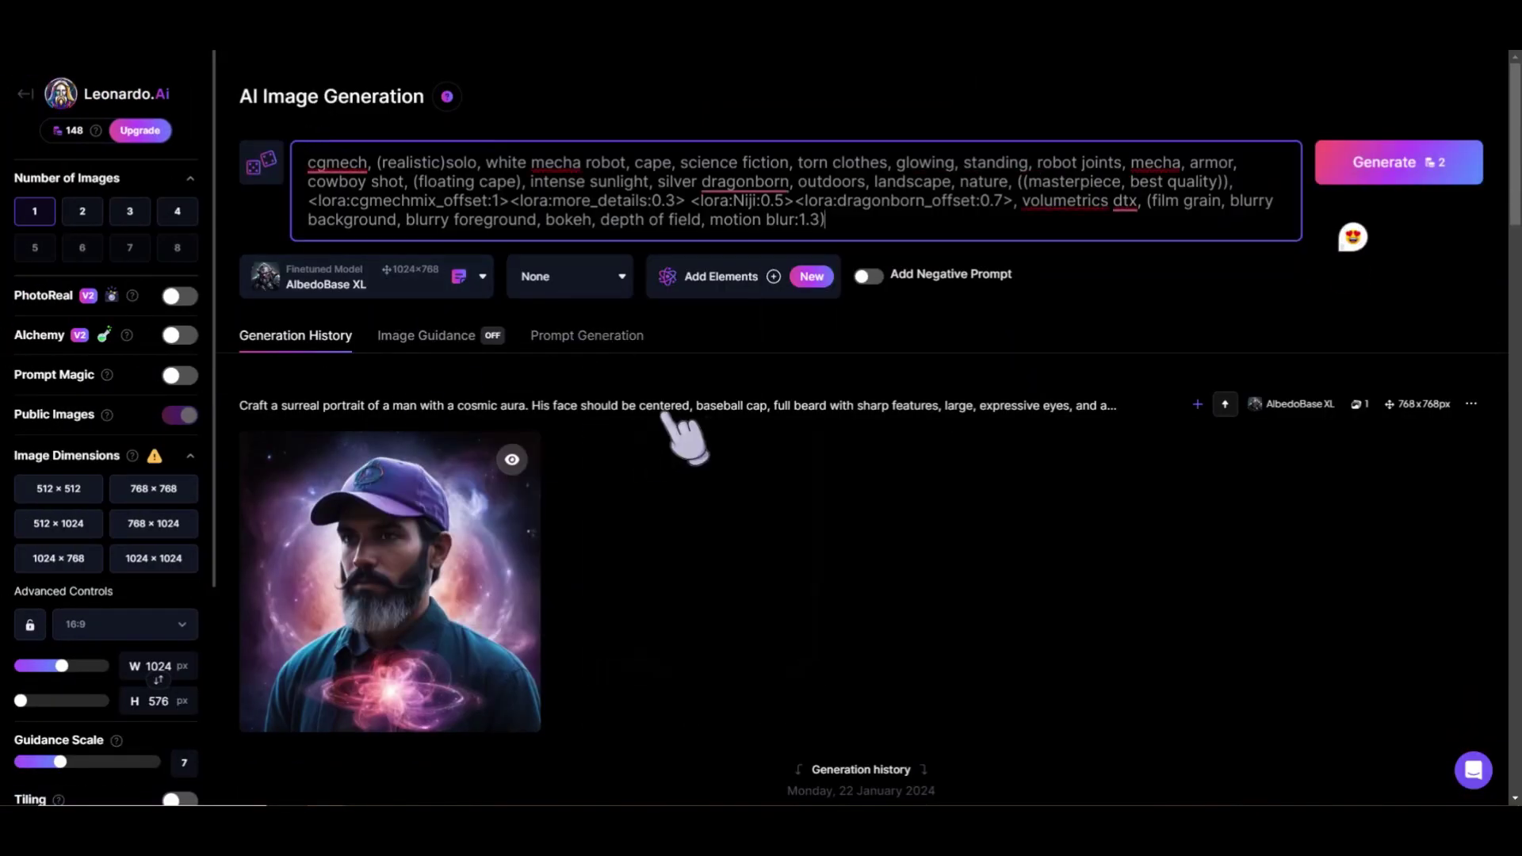
{"action": "left_click", "coordinate": [30, 624]}
{"action": "left_click", "coordinate": [1409, 170]}
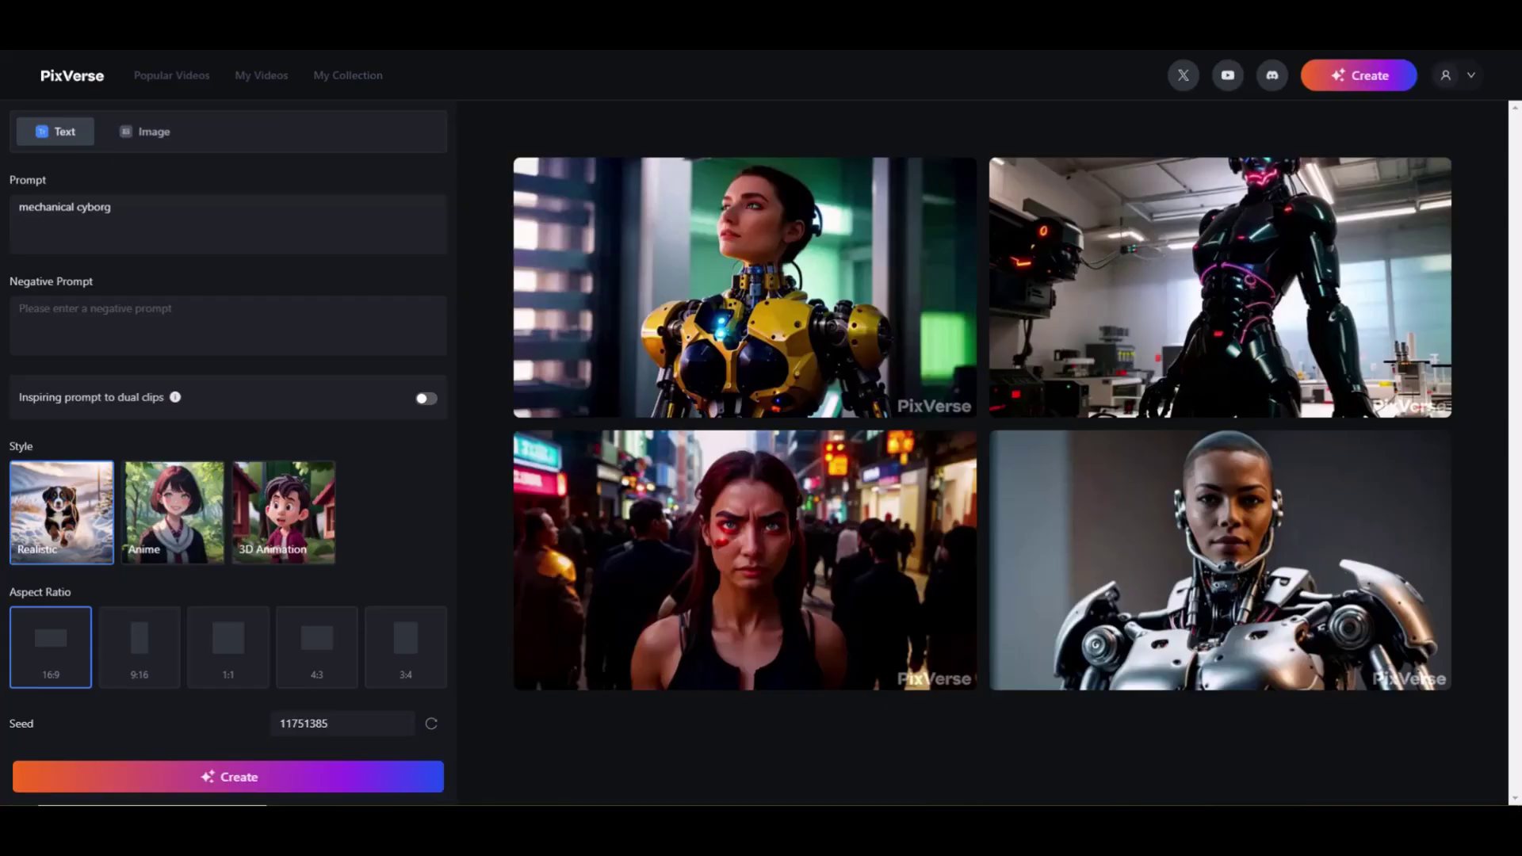
Add the white mech robot image as the video source and start creating the video
{"action": "left_click", "coordinate": [151, 131]}
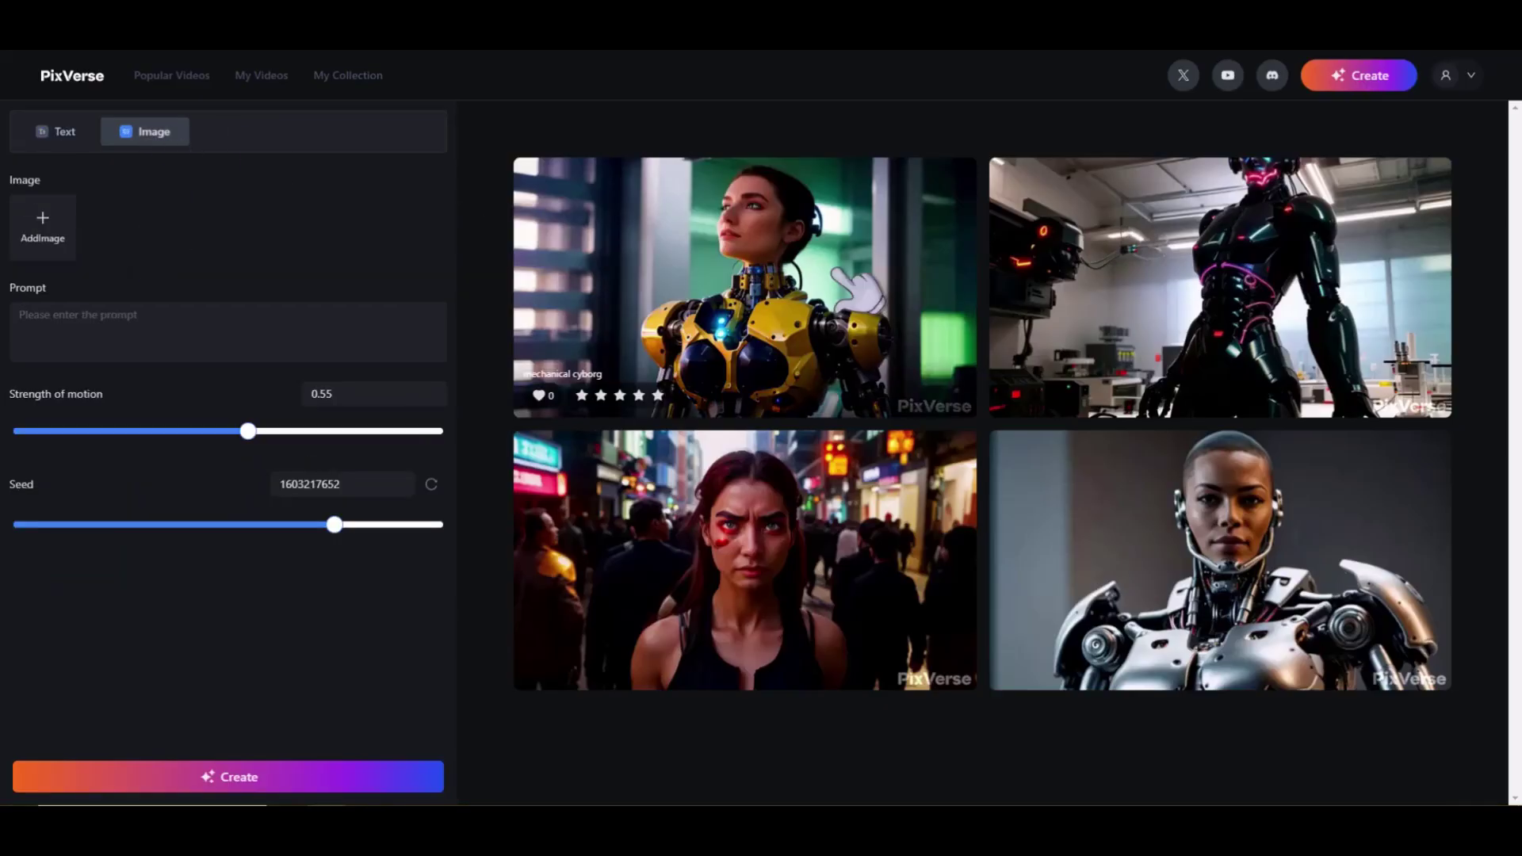
{"action": "left_click_drag", "start_coordinate": [4, 199], "coordinate": [43, 226]}
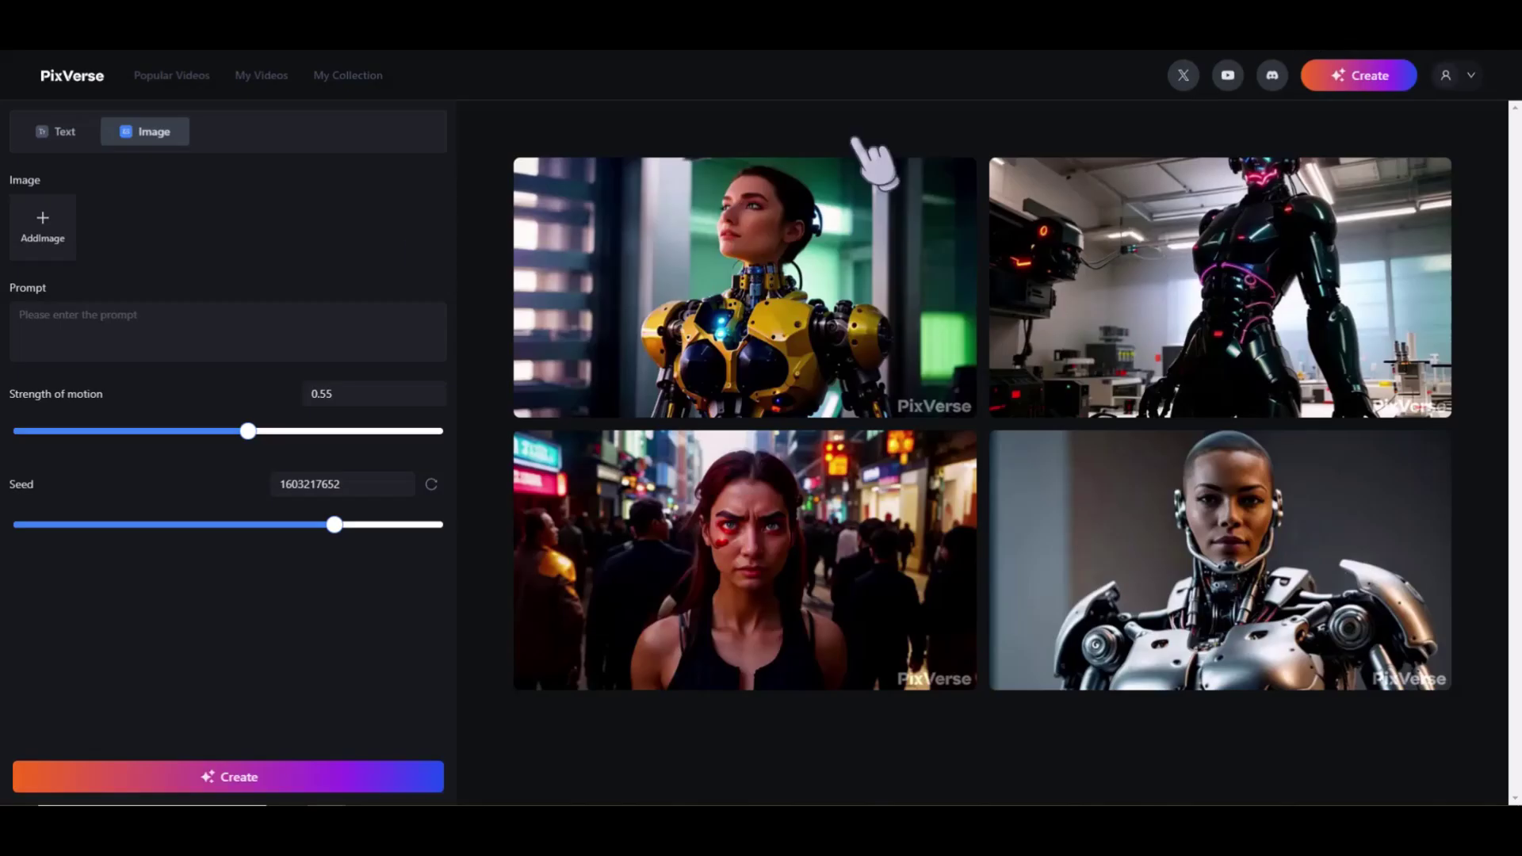
{"action": "mouse_move", "coordinate": [44, 230]}
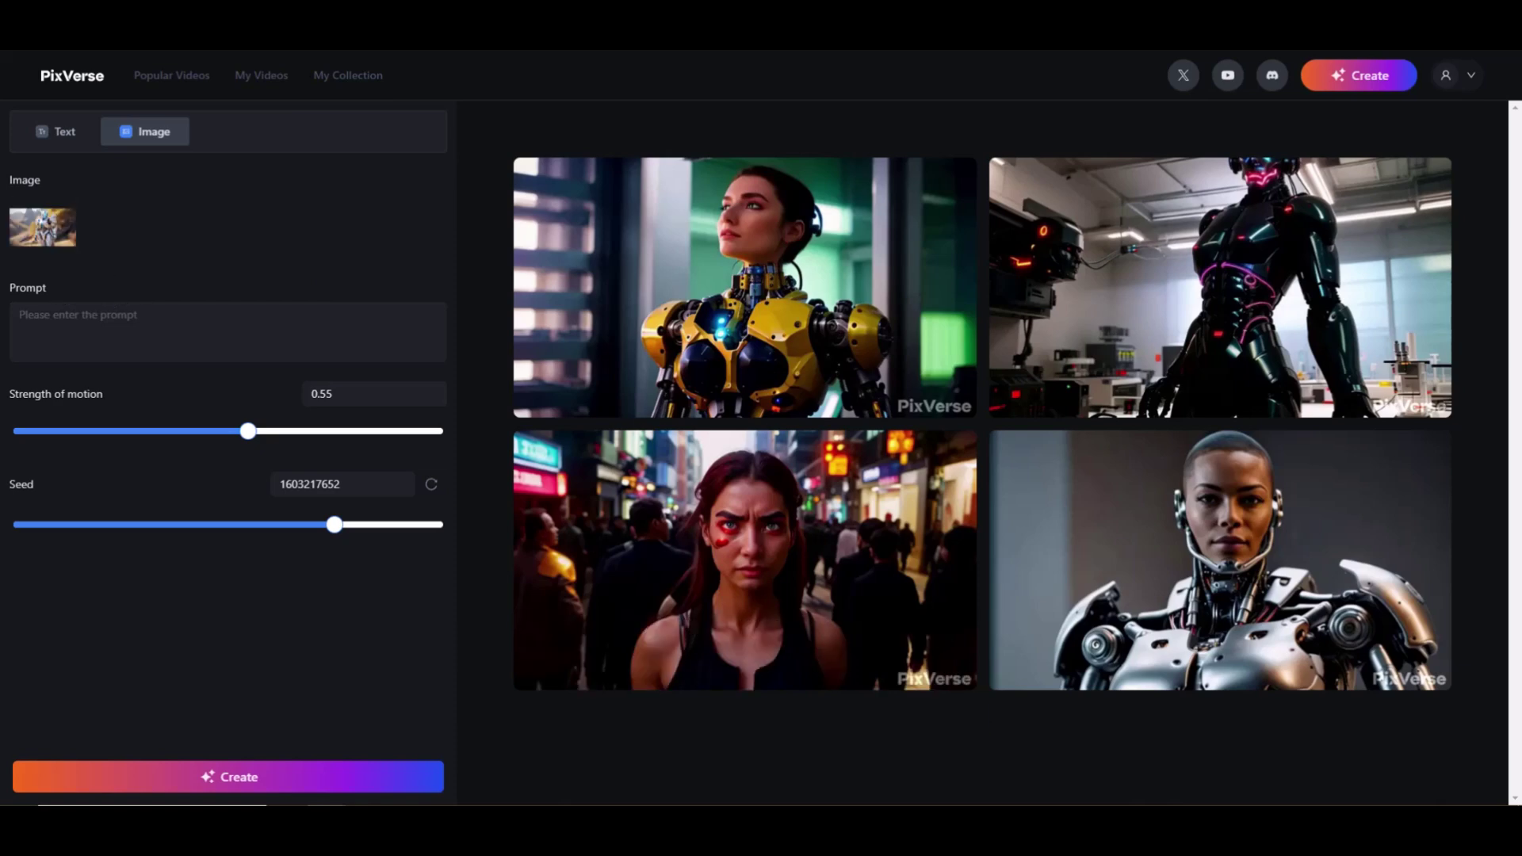
{"action": "left_click", "coordinate": [98, 330]}
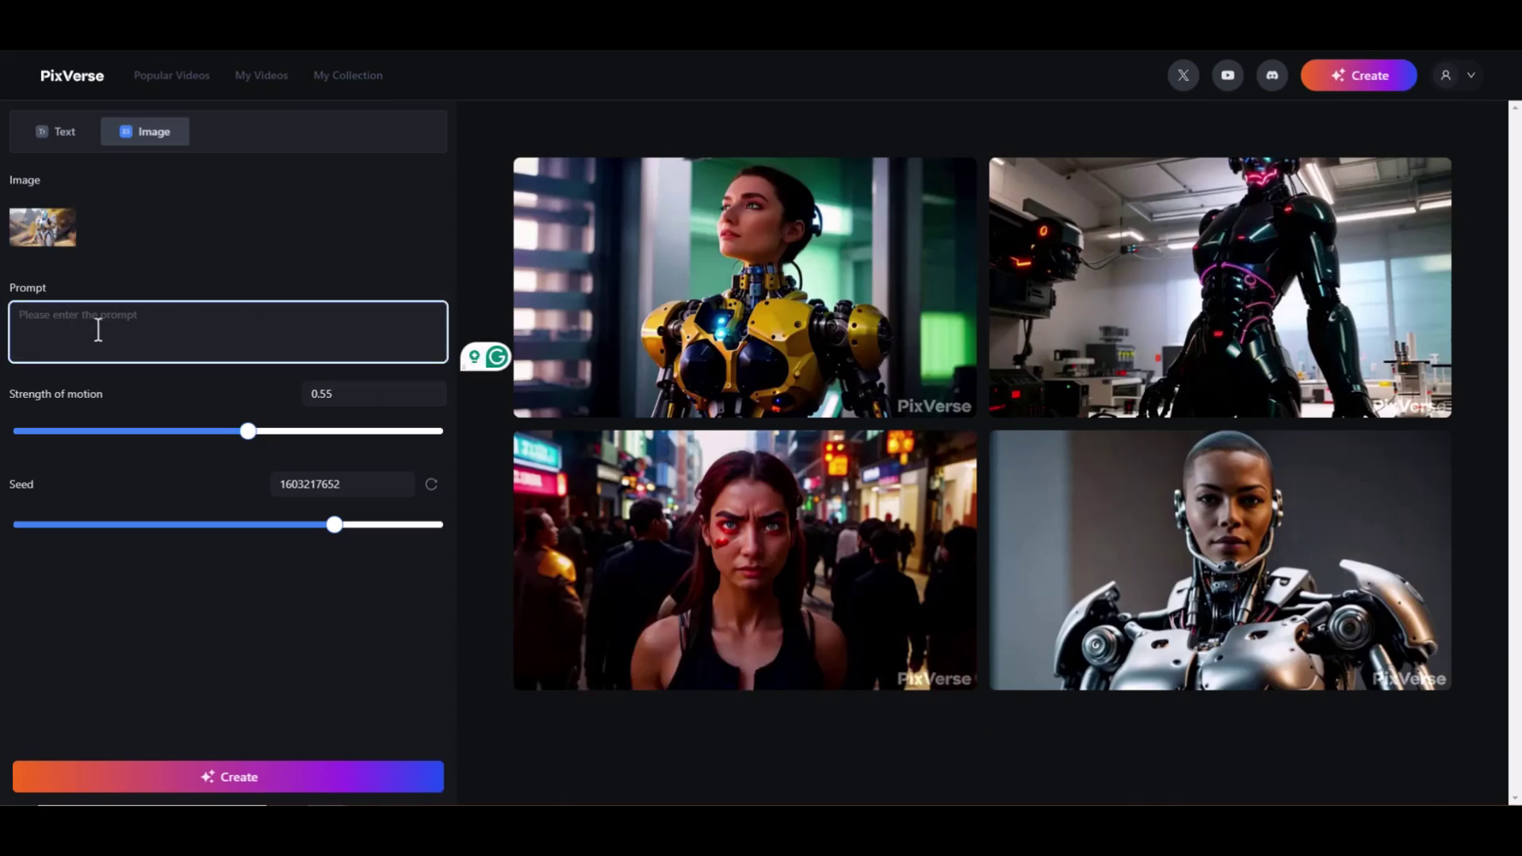
{"action": "left_click", "coordinate": [270, 777]}
{"action": "left_click", "coordinate": [1439, 773]}
Open my long > file path > with > orgnaized folders > clients > project images and drag out the octopus PNG
{"action": "left_click", "coordinate": [460, 185]}
{"action": "double_click", "coordinate": [460, 187]}
{"action": "double_click", "coordinate": [479, 190]}
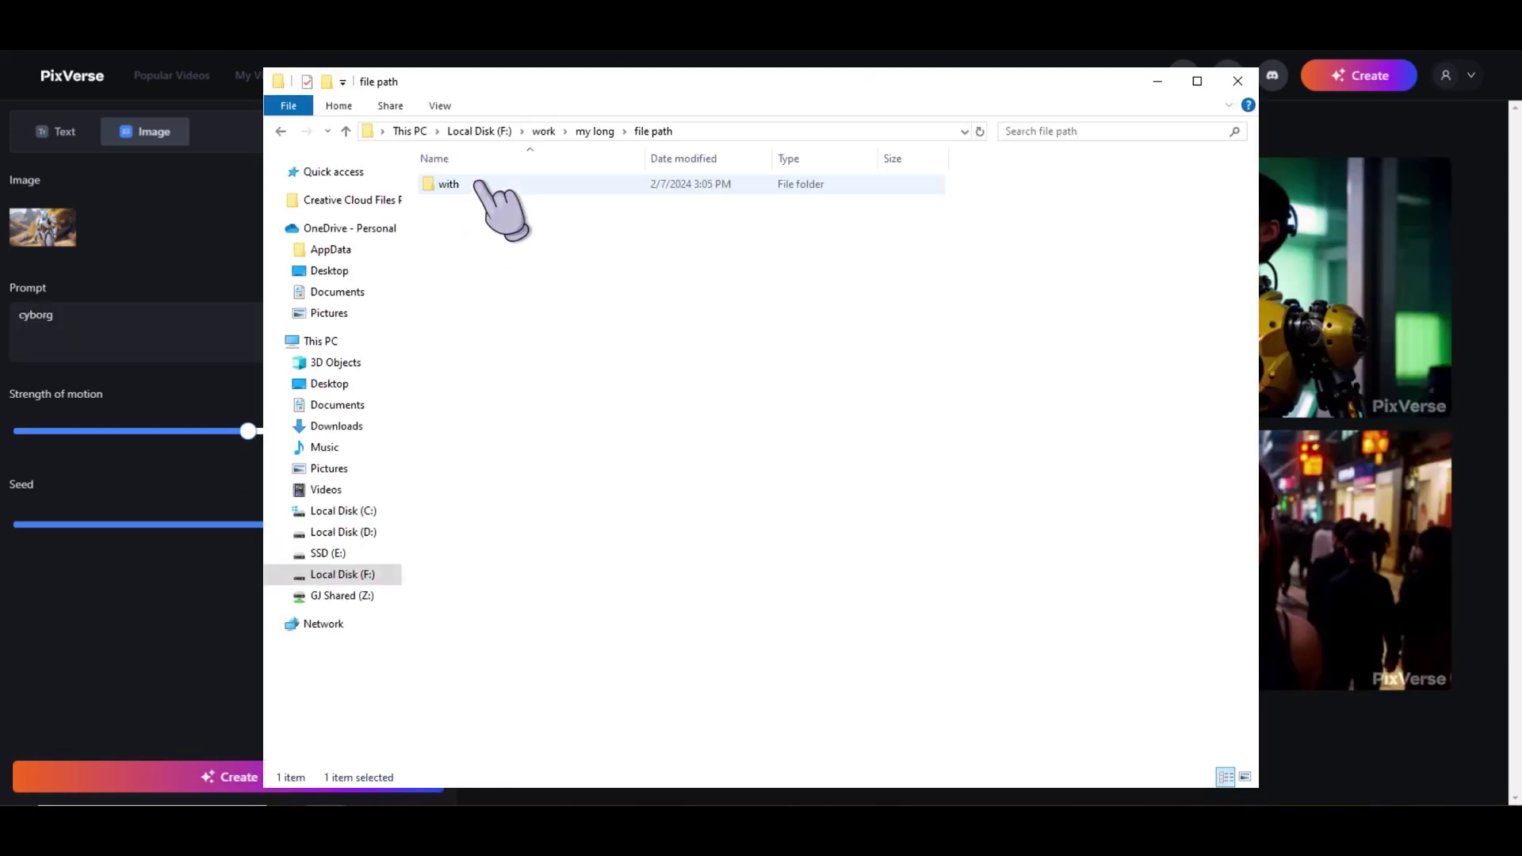
{"action": "double_click", "coordinate": [452, 185]}
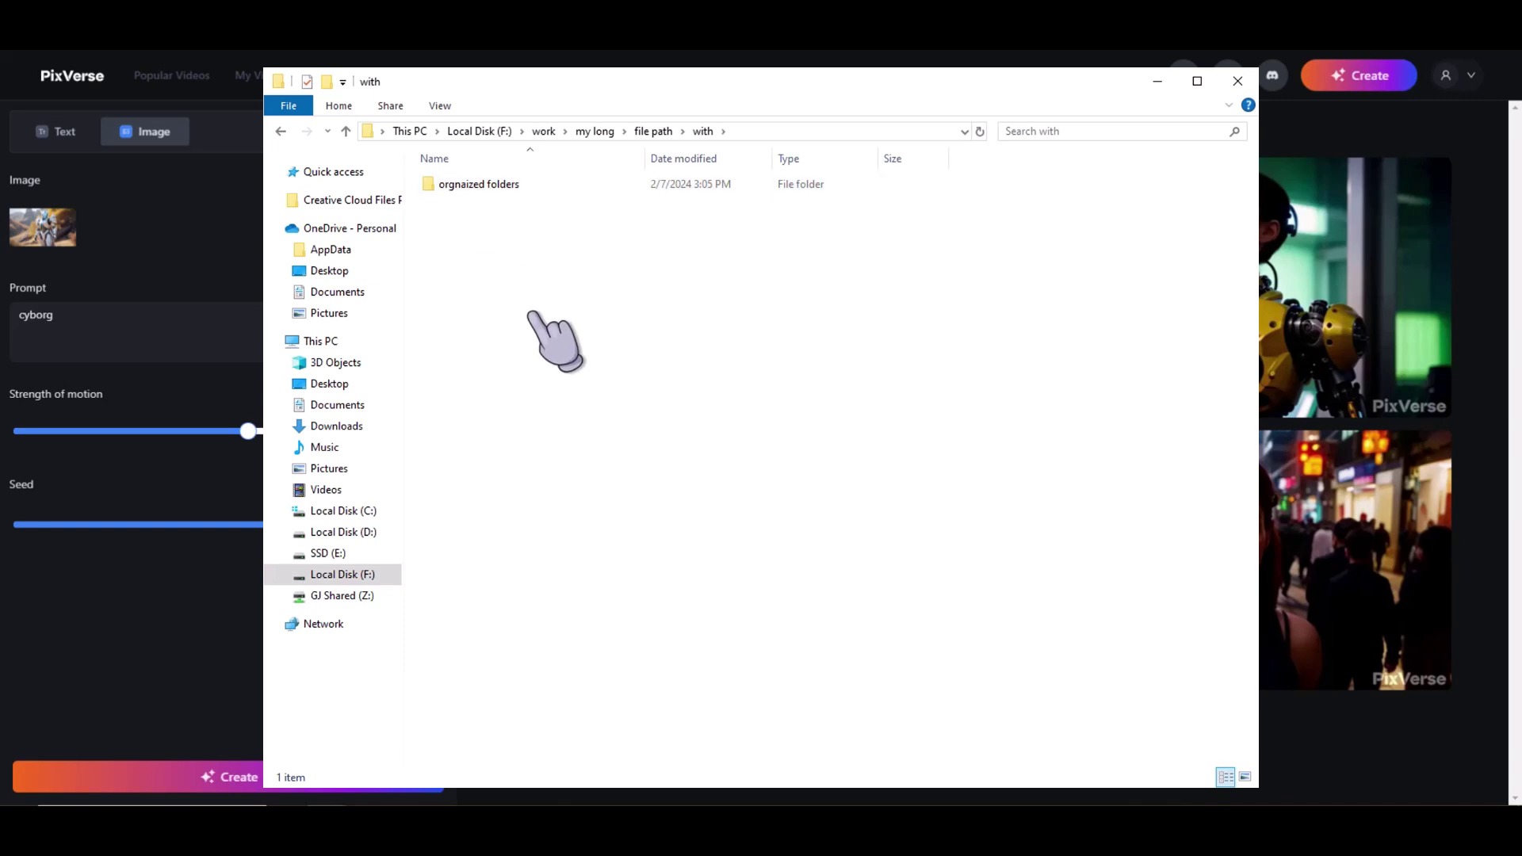
{"action": "double_click", "coordinate": [508, 184]}
{"action": "double_click", "coordinate": [468, 187]}
{"action": "double_click", "coordinate": [493, 185]}
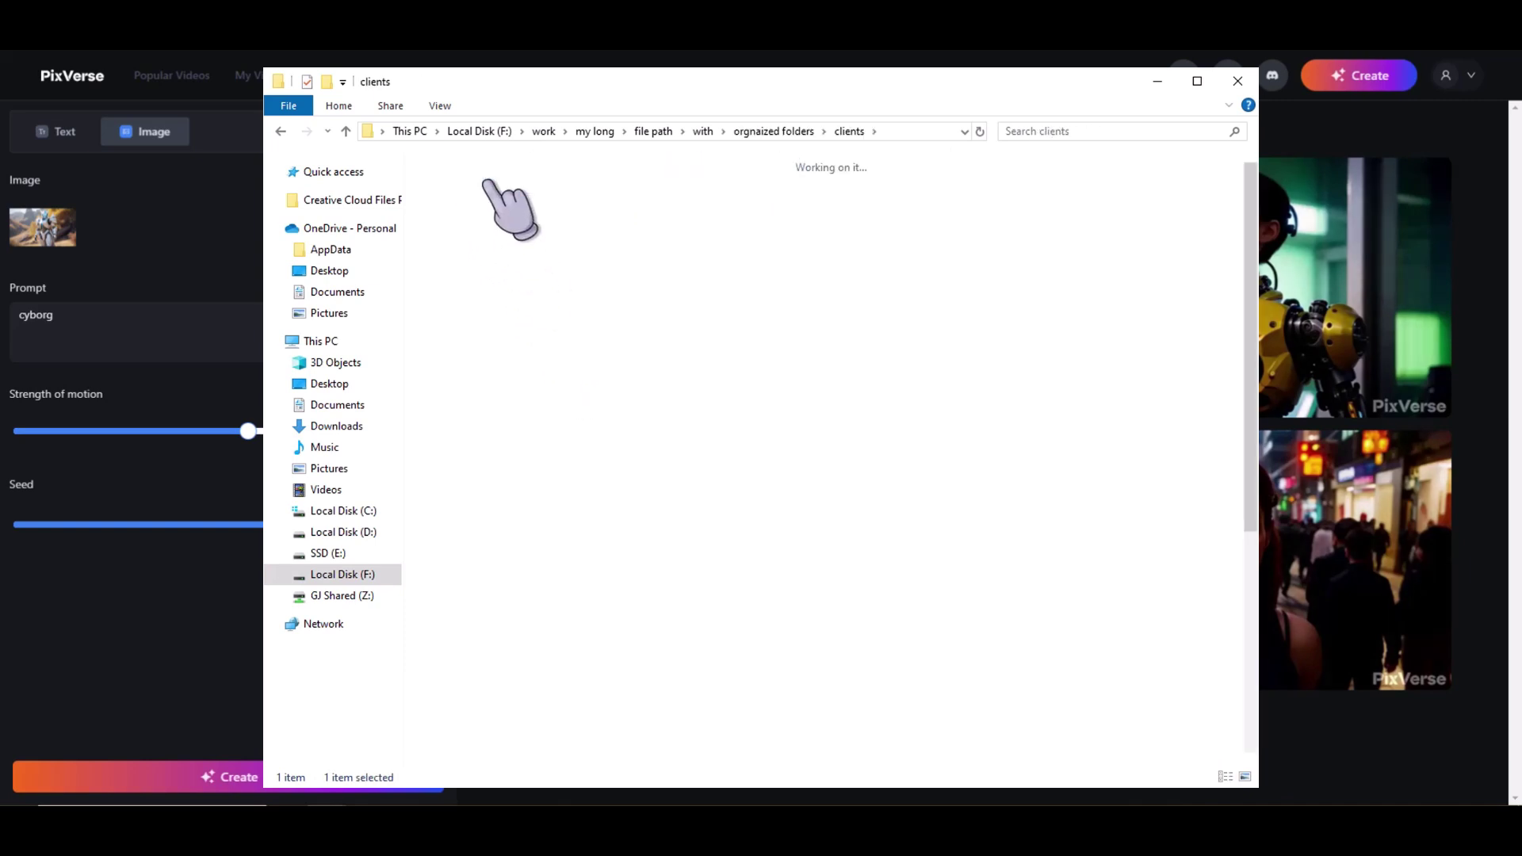
{"action": "left_click_drag", "start_coordinate": [575, 213], "coordinate": [842, 520]}
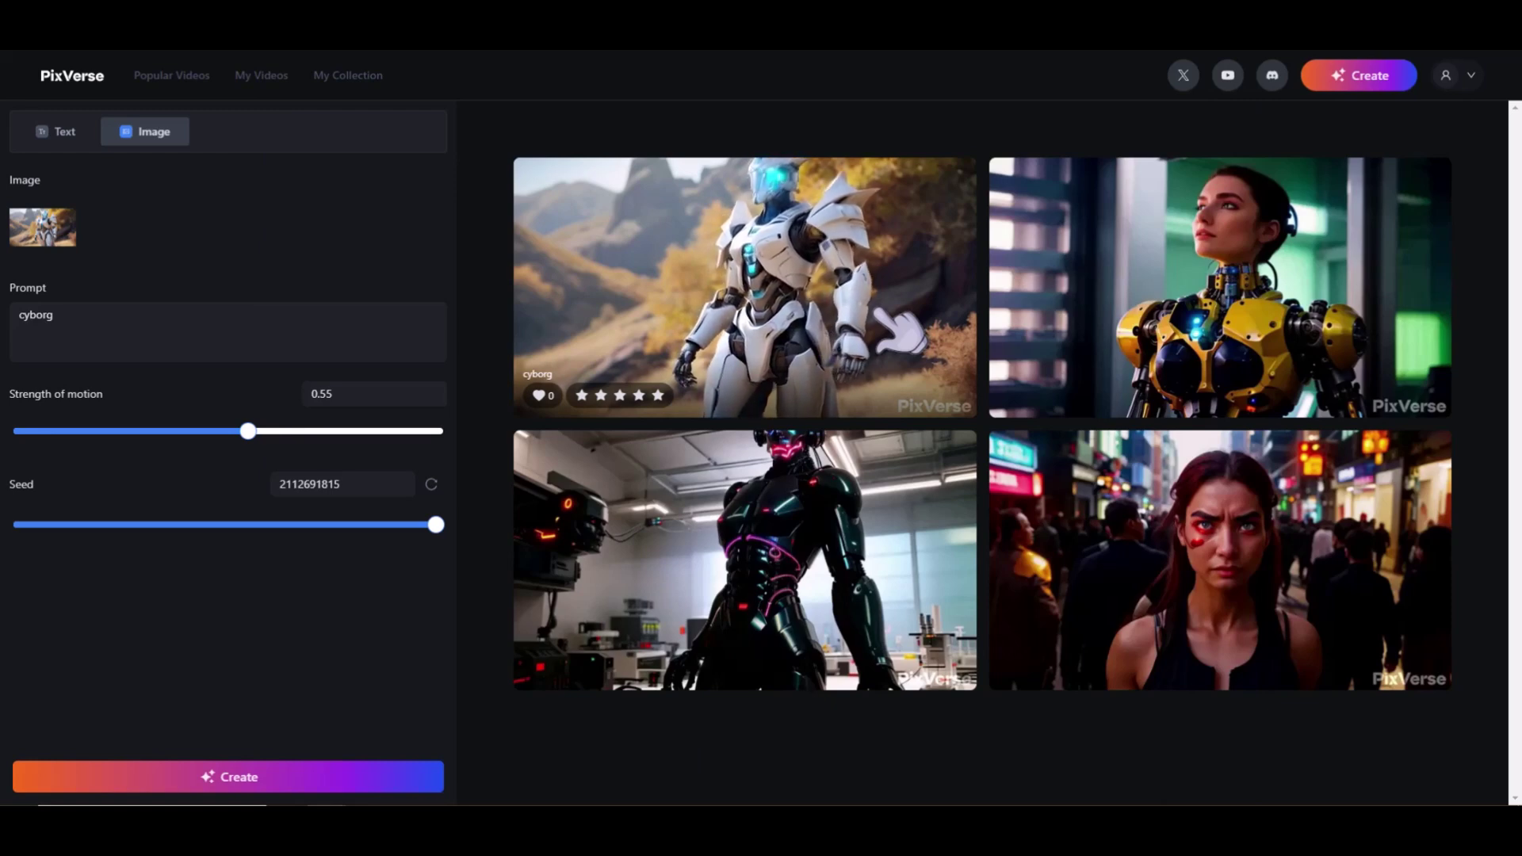
Open the new robot video's Detail page and click Upscale on it
{"action": "left_click", "coordinate": [900, 333]}
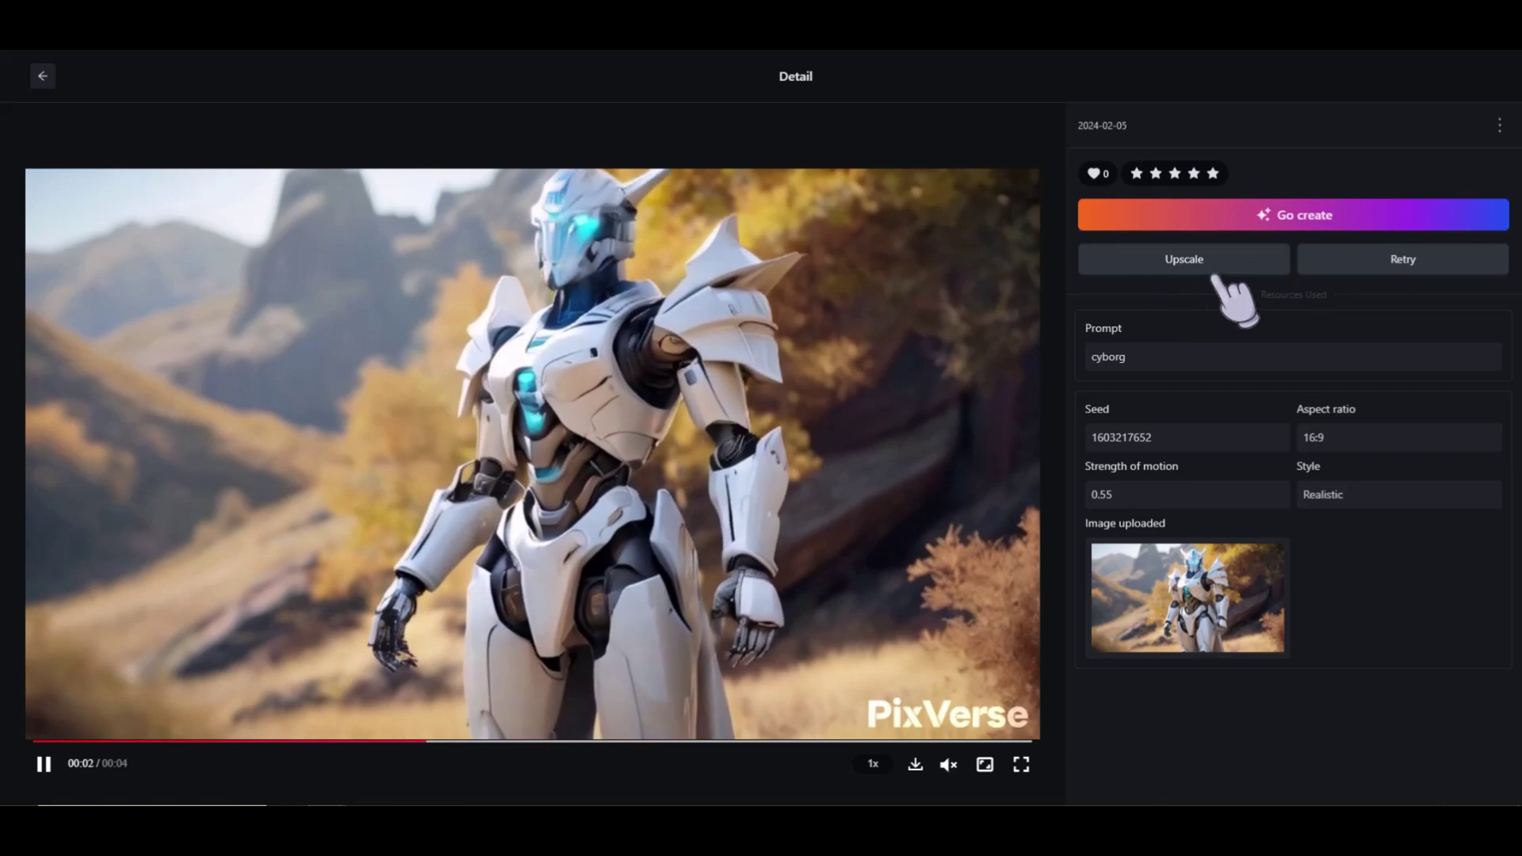
{"action": "left_click", "coordinate": [1173, 262]}
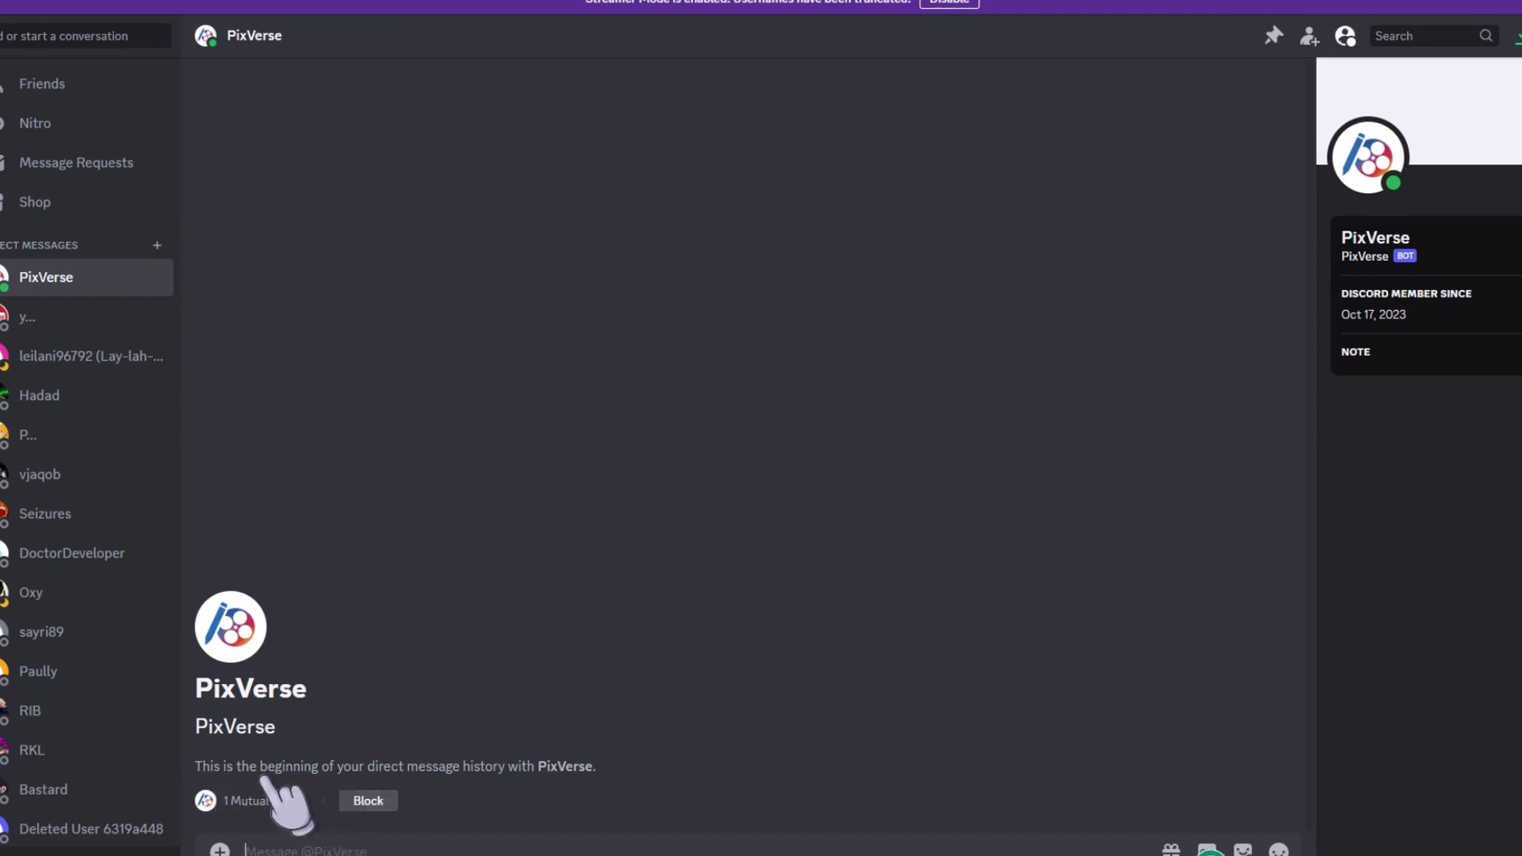
List the PixVerse bot's slash commands in the DM and choose /animate
{"action": "type", "text": "/"}
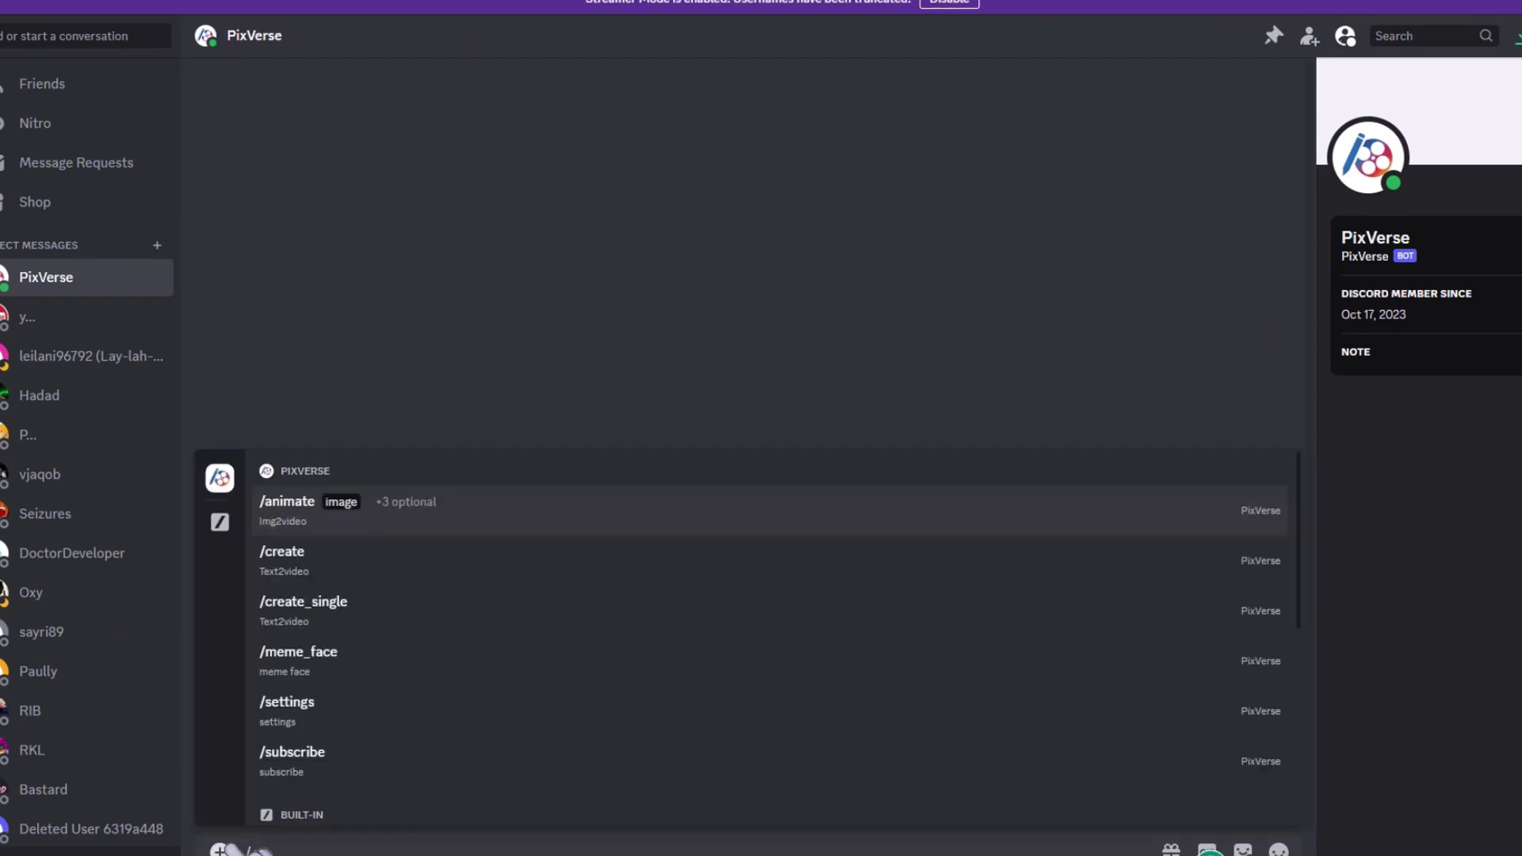
{"action": "key", "text": "BackSpace"}
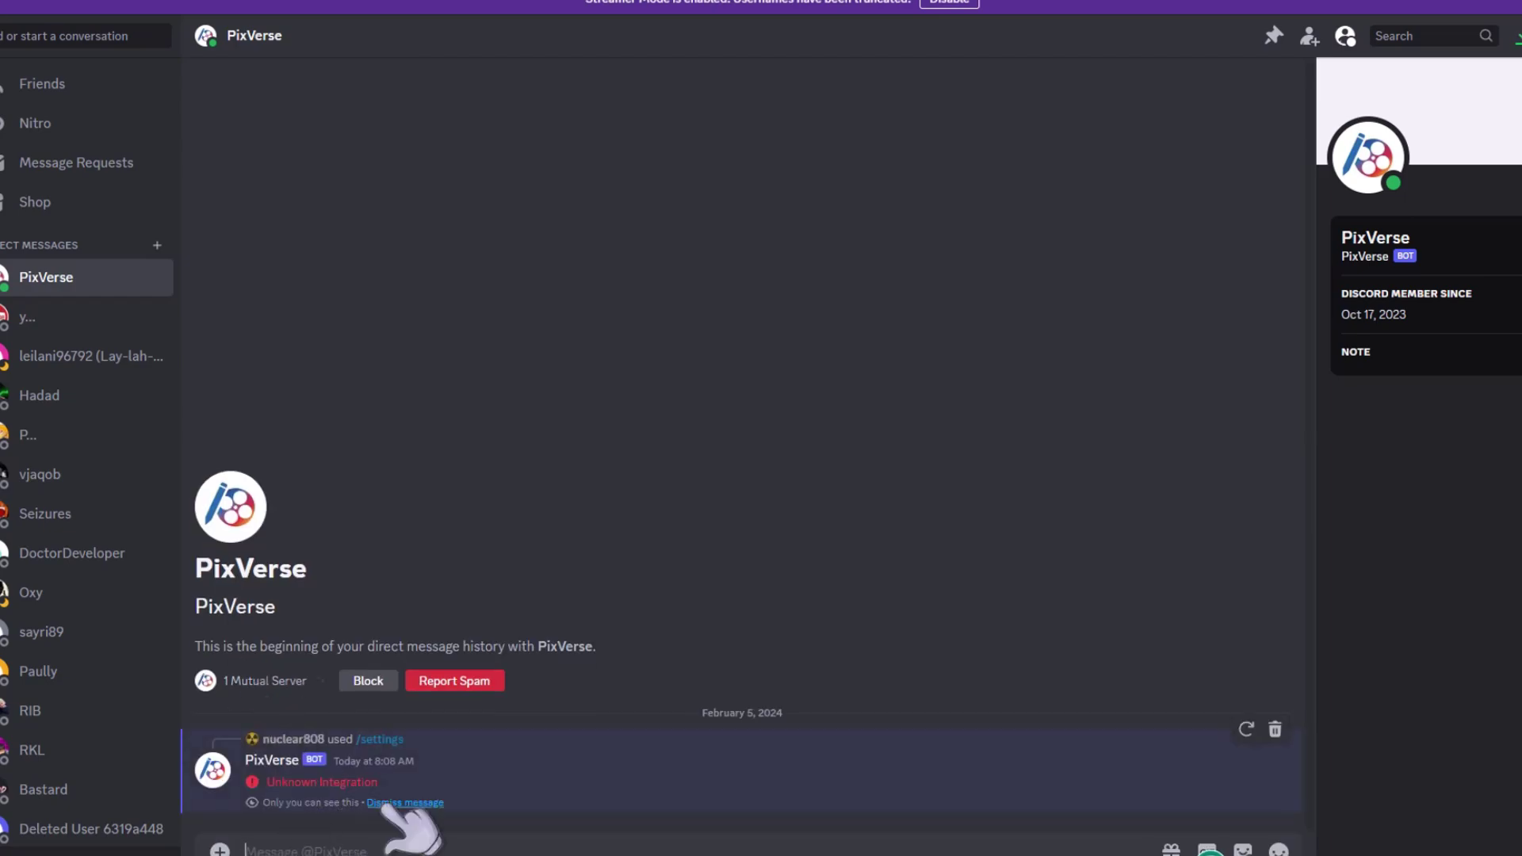
{"action": "type", "text": "/animate"}
{"action": "key", "text": "Return"}
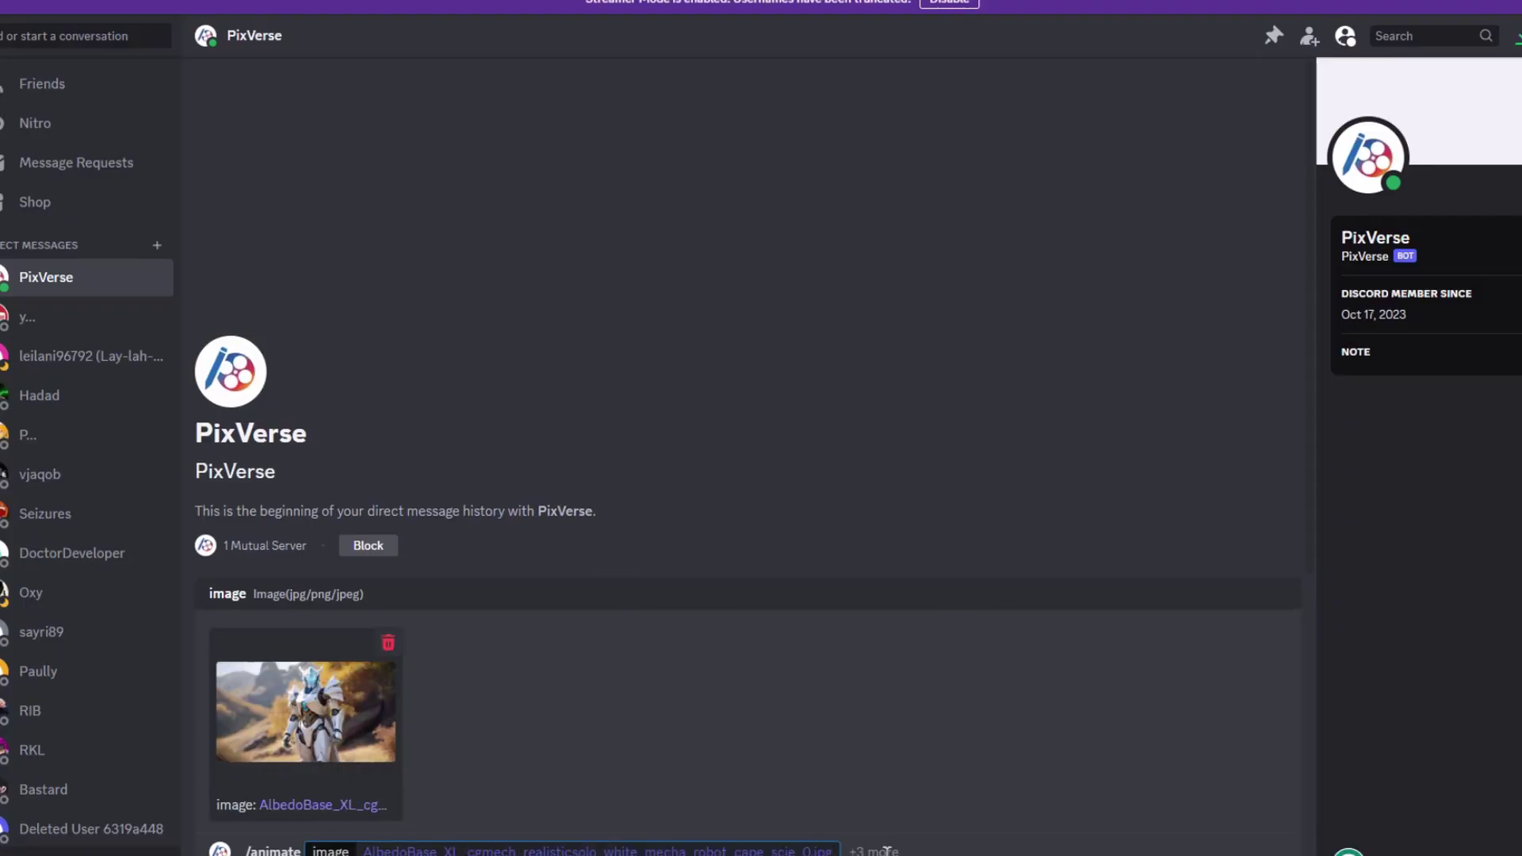
{"action": "key", "text": "Return"}
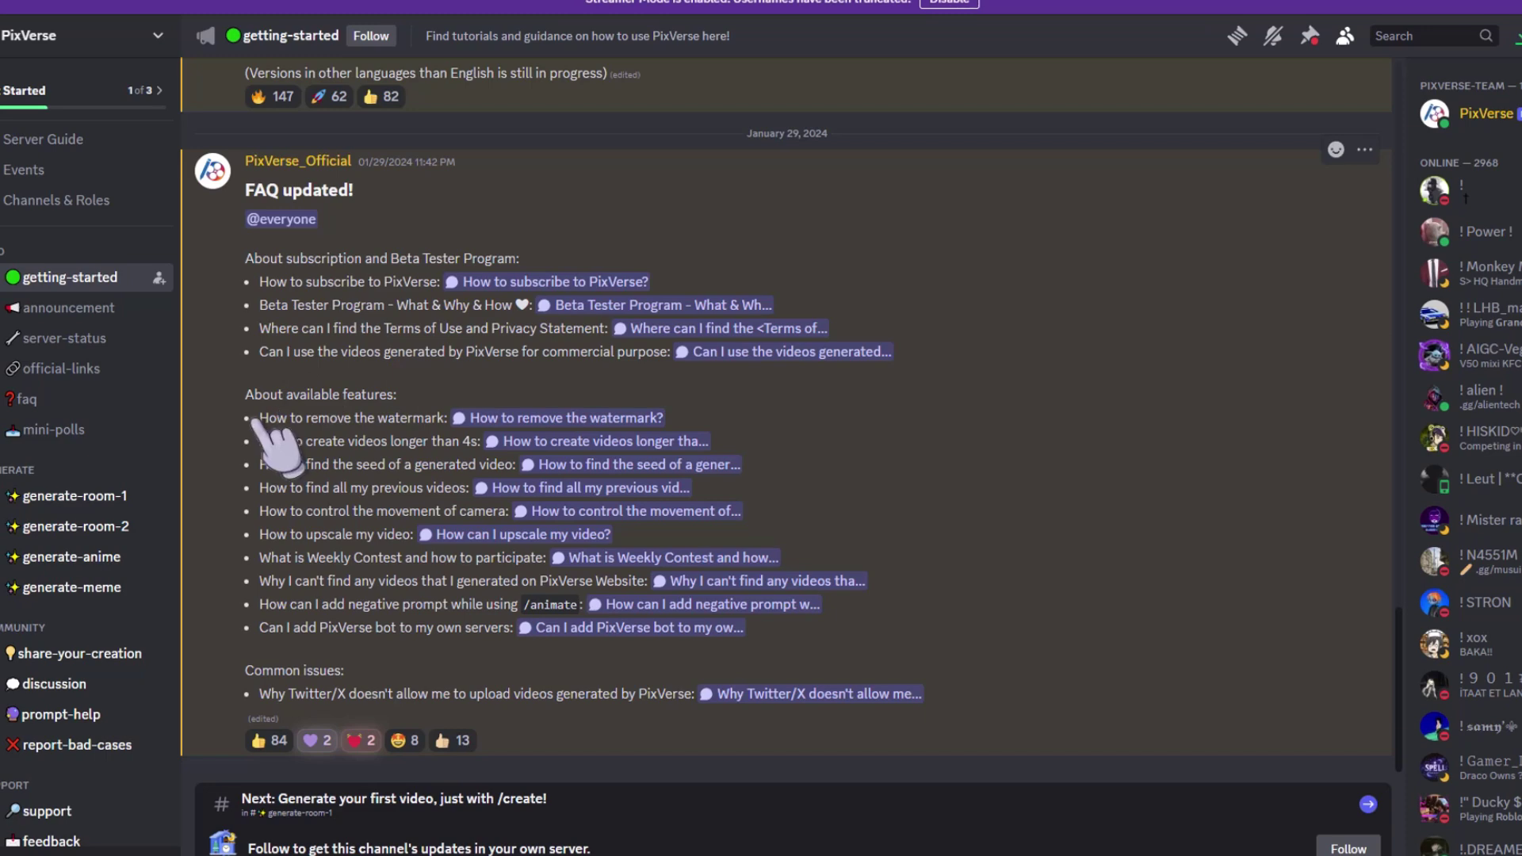
Open the 'How to remove the watermark?' thread from the #getting-started FAQ message
{"action": "left_click_drag", "start_coordinate": [390, 410], "coordinate": [444, 418]}
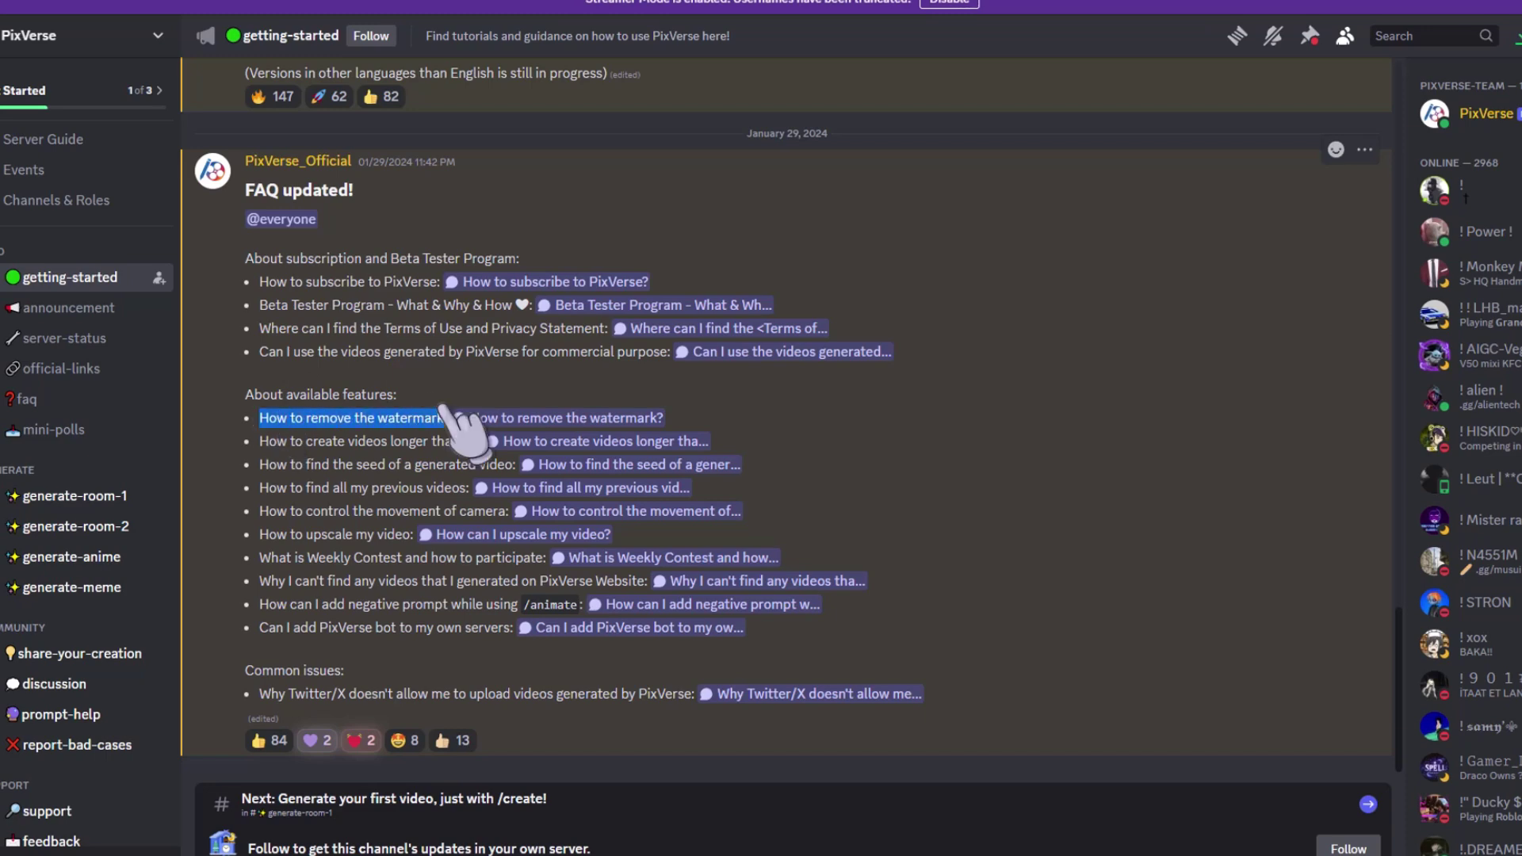
{"action": "left_click", "coordinate": [381, 428]}
{"action": "left_click", "coordinate": [535, 418]}
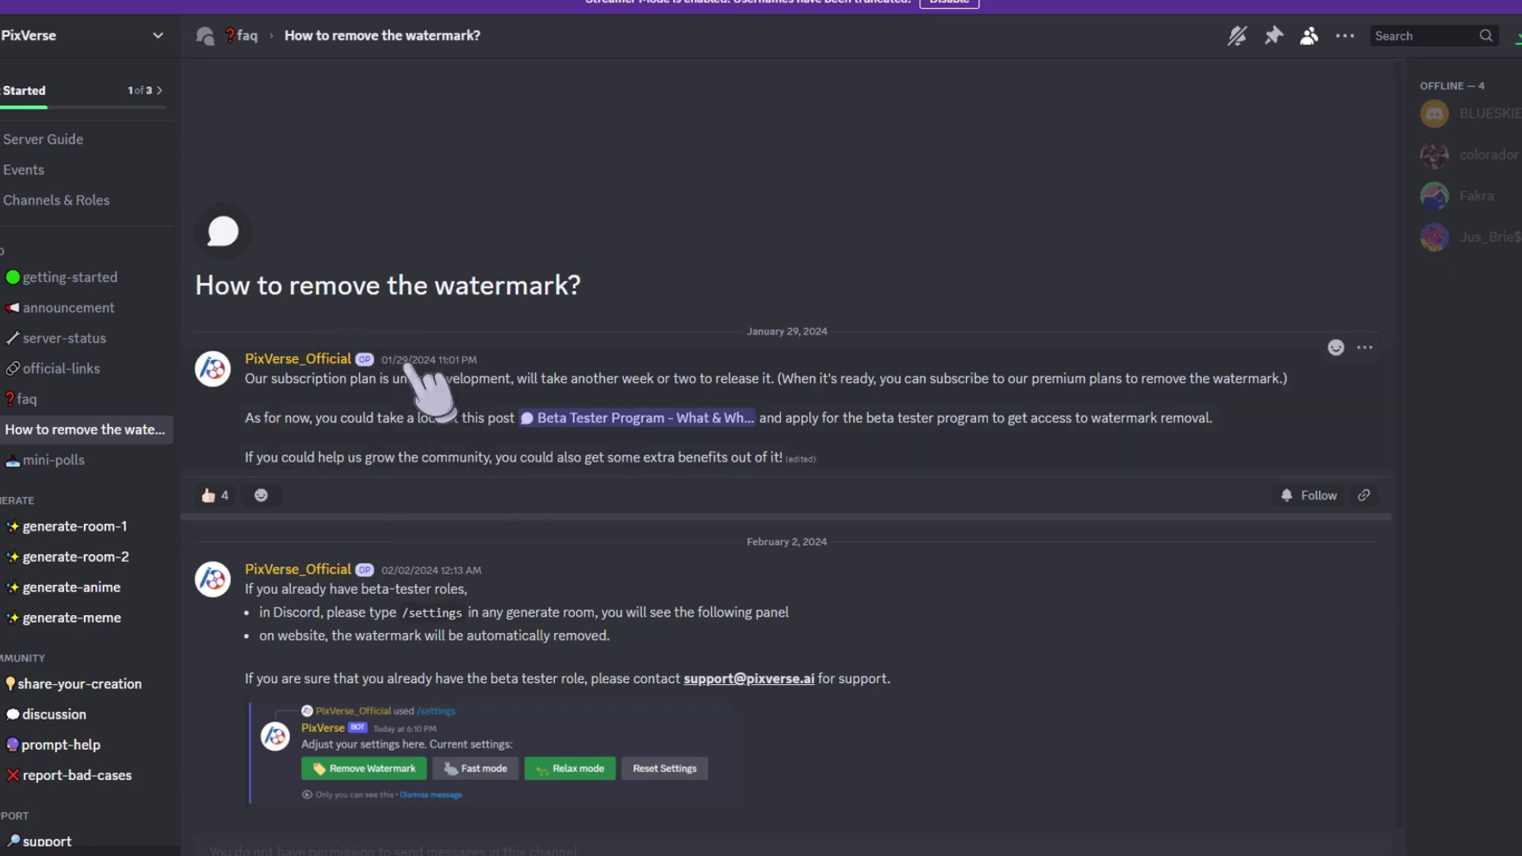
Read the beta-tester and /settings watermark answers, then open the Beta Tester Program post
{"action": "mouse_move", "coordinate": [415, 361]}
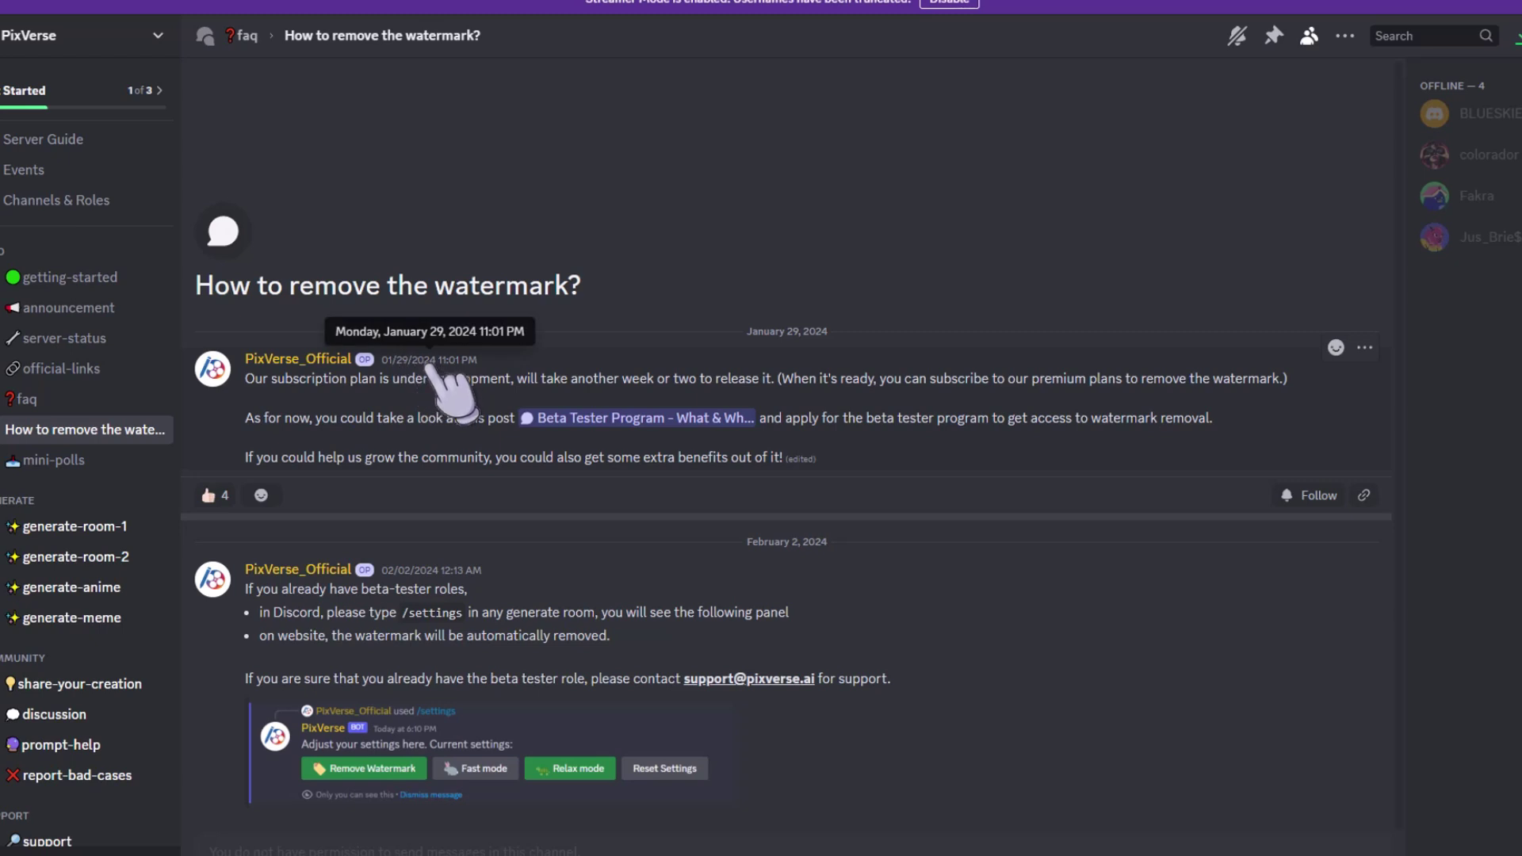
{"action": "mouse_move", "coordinate": [413, 566]}
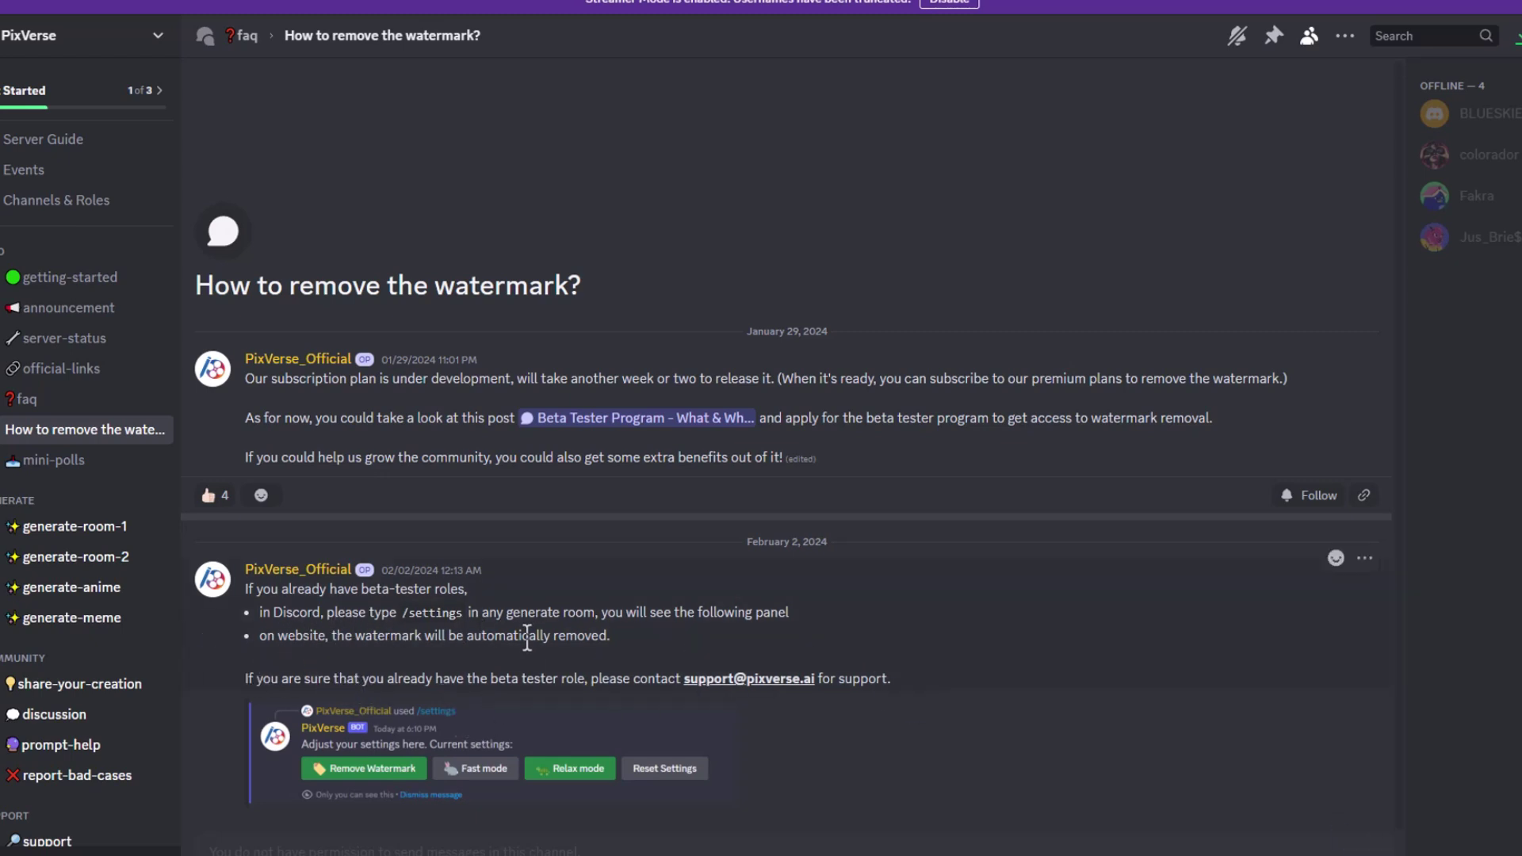
{"action": "left_click_drag", "start_coordinate": [467, 591], "coordinate": [337, 590]}
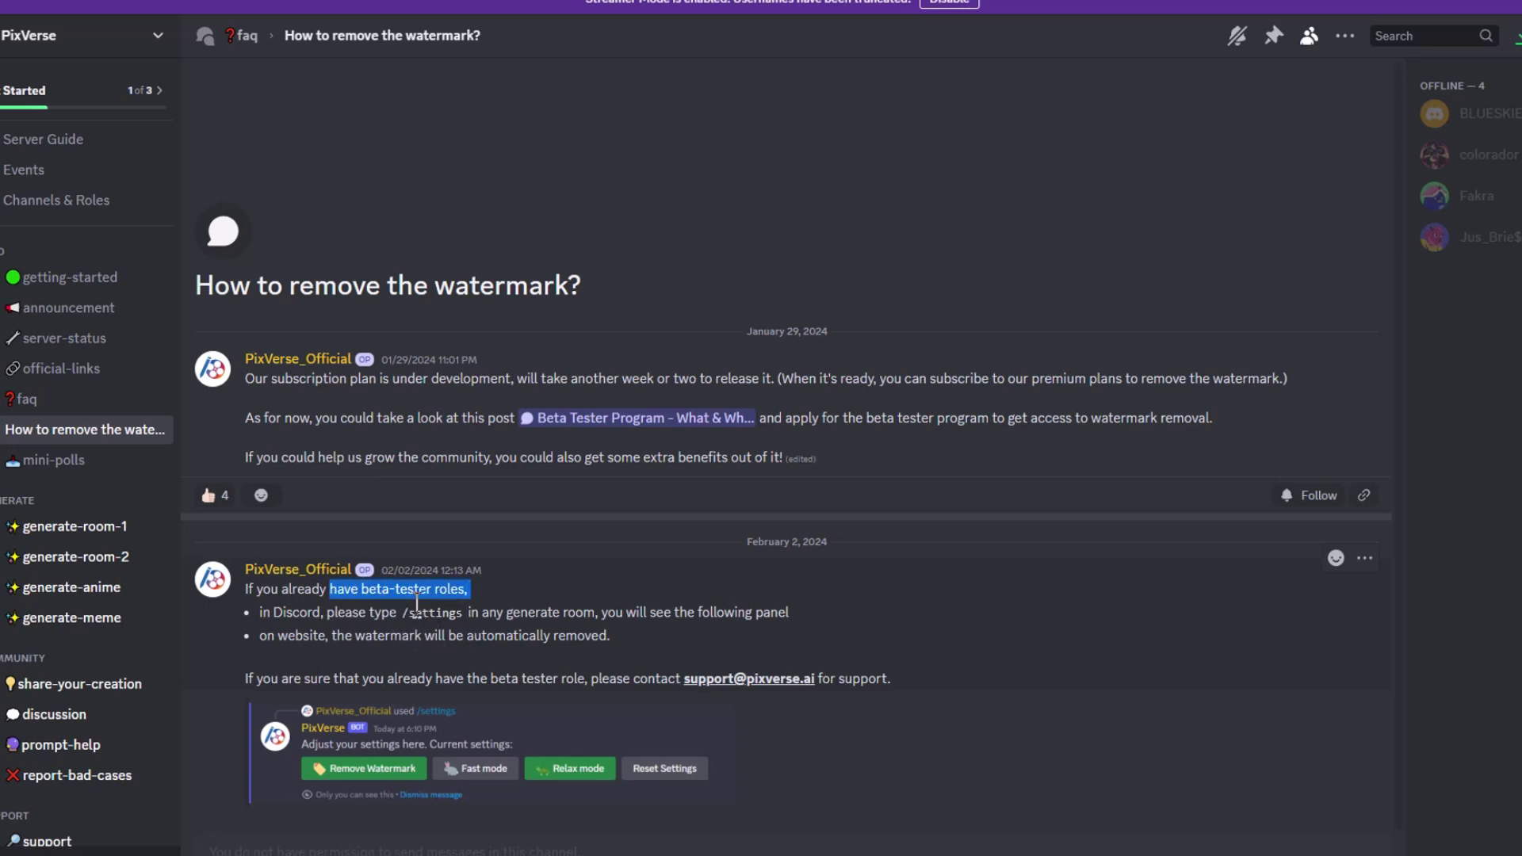
{"action": "left_click", "coordinate": [594, 418]}
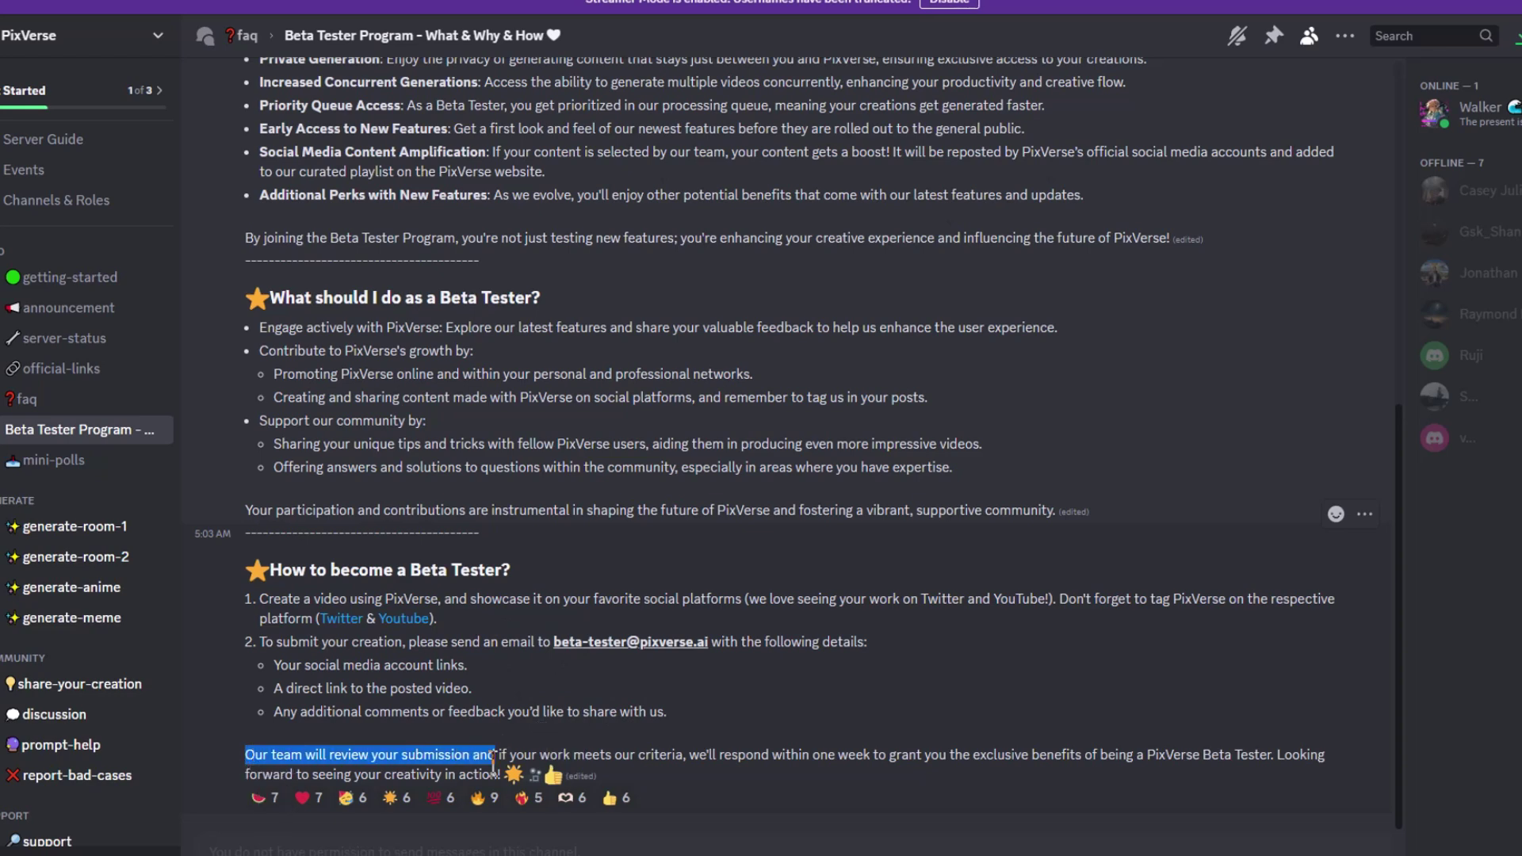
Read the Beta Tester Program post, return to #getting-started, and open the 'videos longer than 4s' FAQ
{"action": "left_click_drag", "start_coordinate": [493, 763], "coordinate": [463, 782]}
{"action": "key", "text": "alt+Left"}
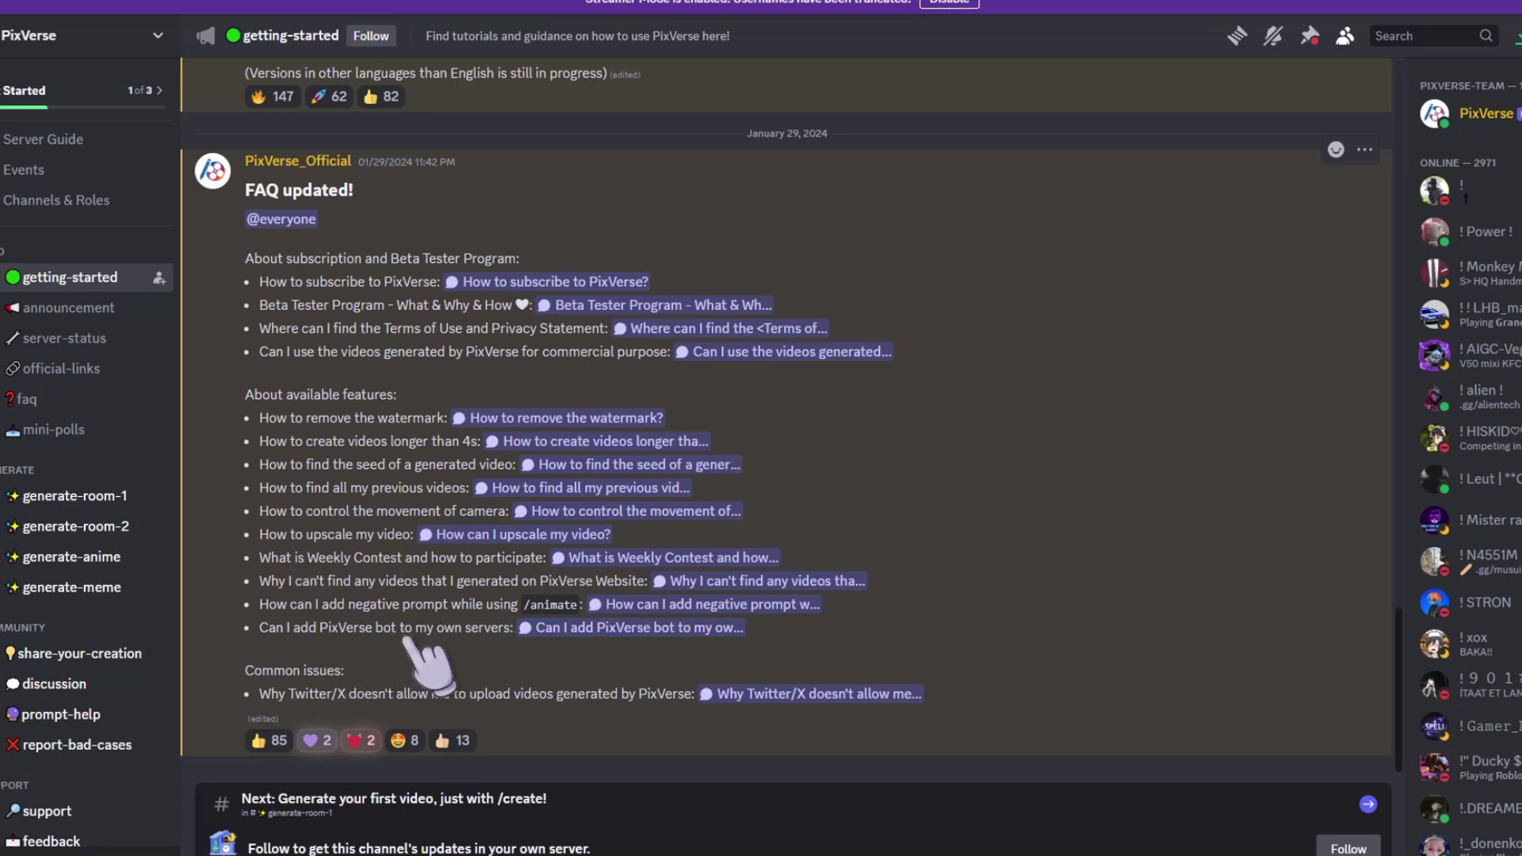
{"action": "left_click", "coordinate": [515, 439]}
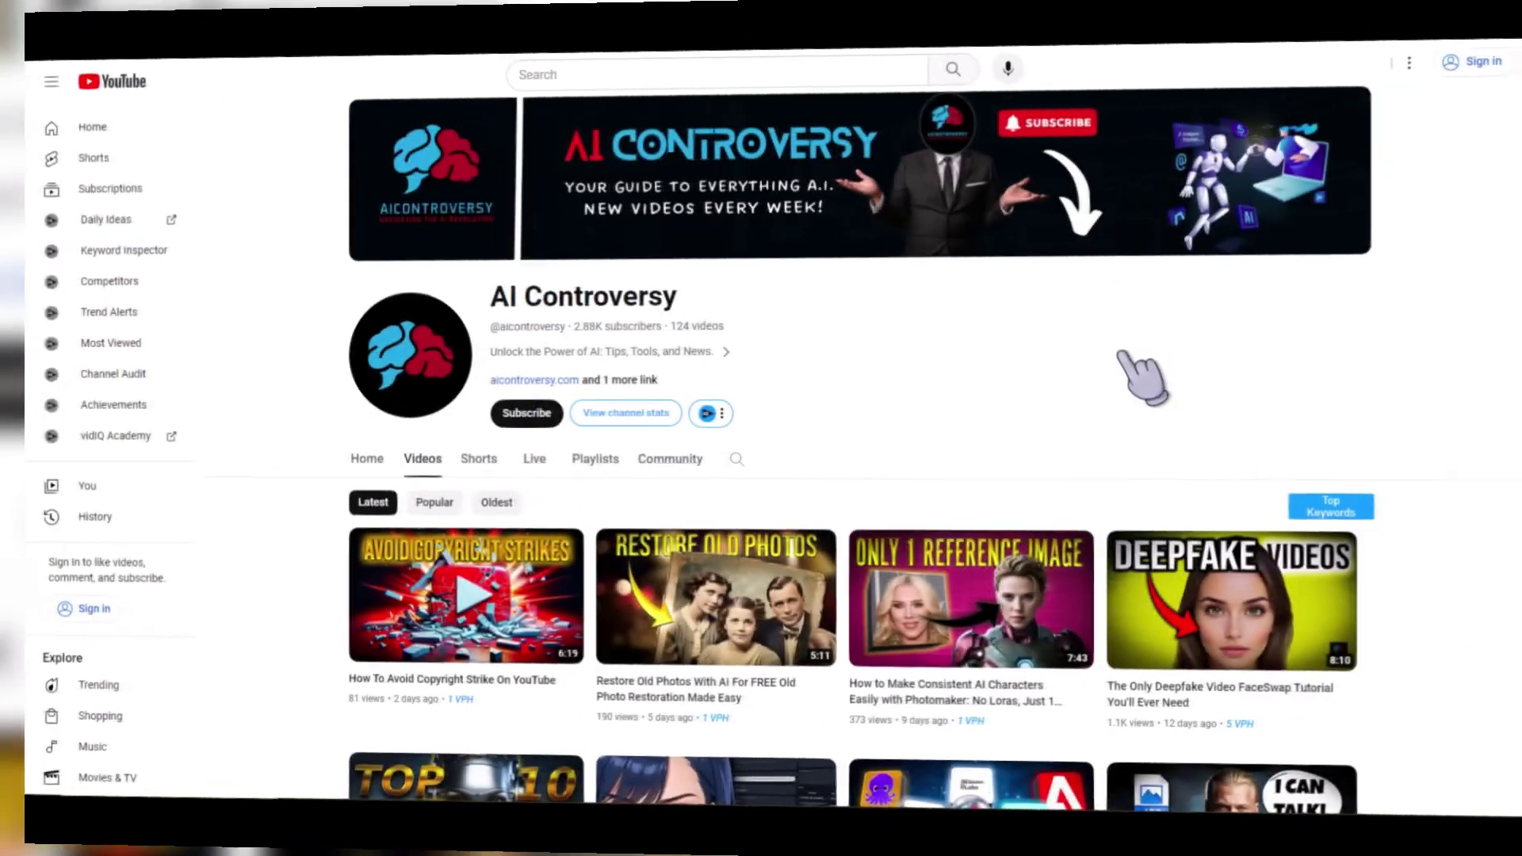
Scroll down three times through the channel's AI tutorial video thumbnails
{"action": "scroll", "coordinate": [1086, 364], "scroll_direction": "down", "scroll_amount": 7}
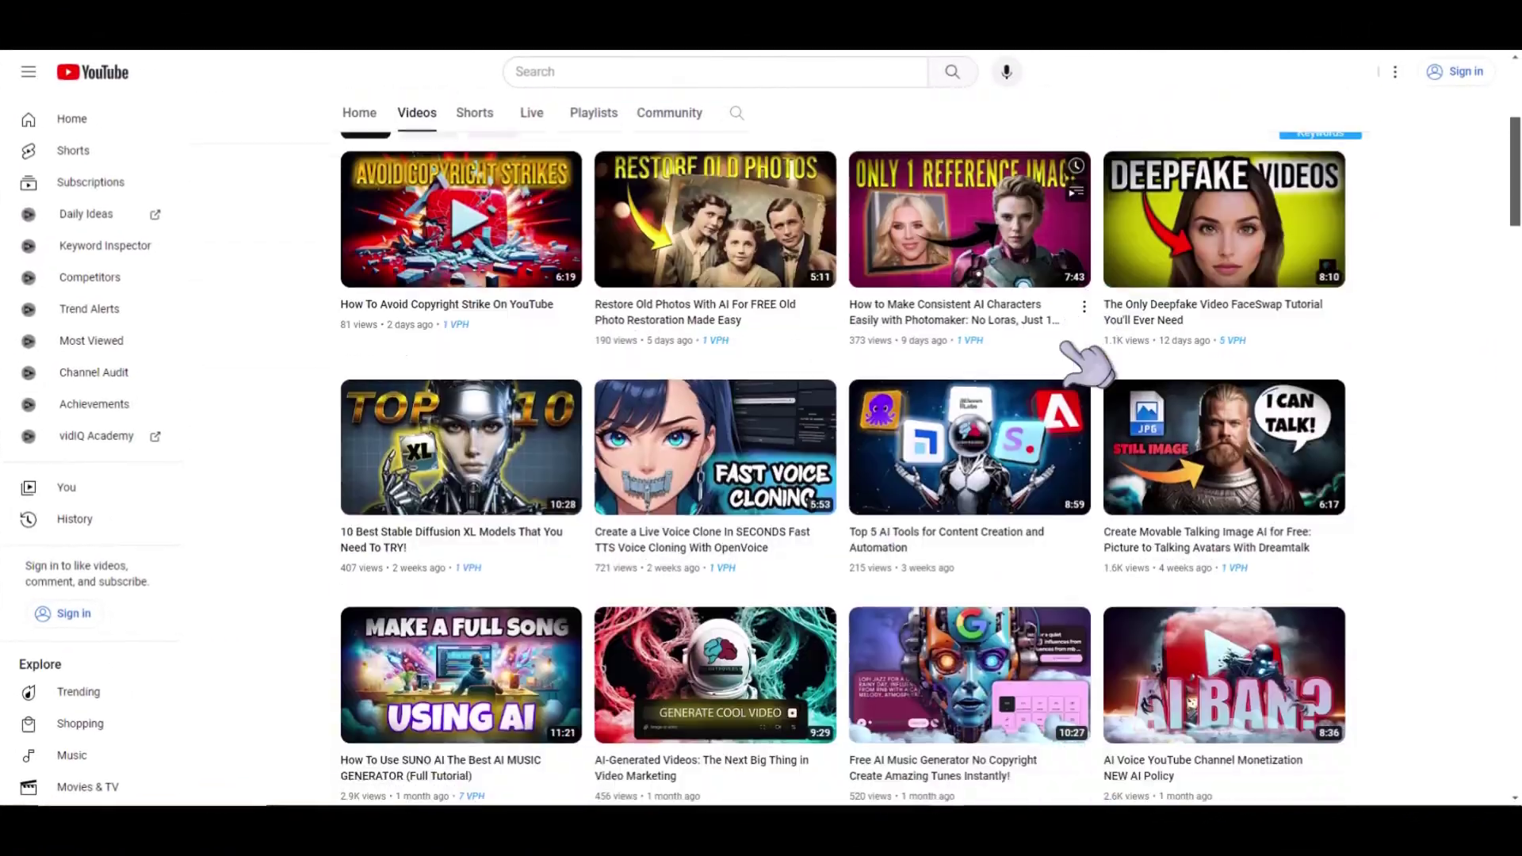
{"action": "scroll", "coordinate": [1023, 361], "scroll_direction": "down", "scroll_amount": 13}
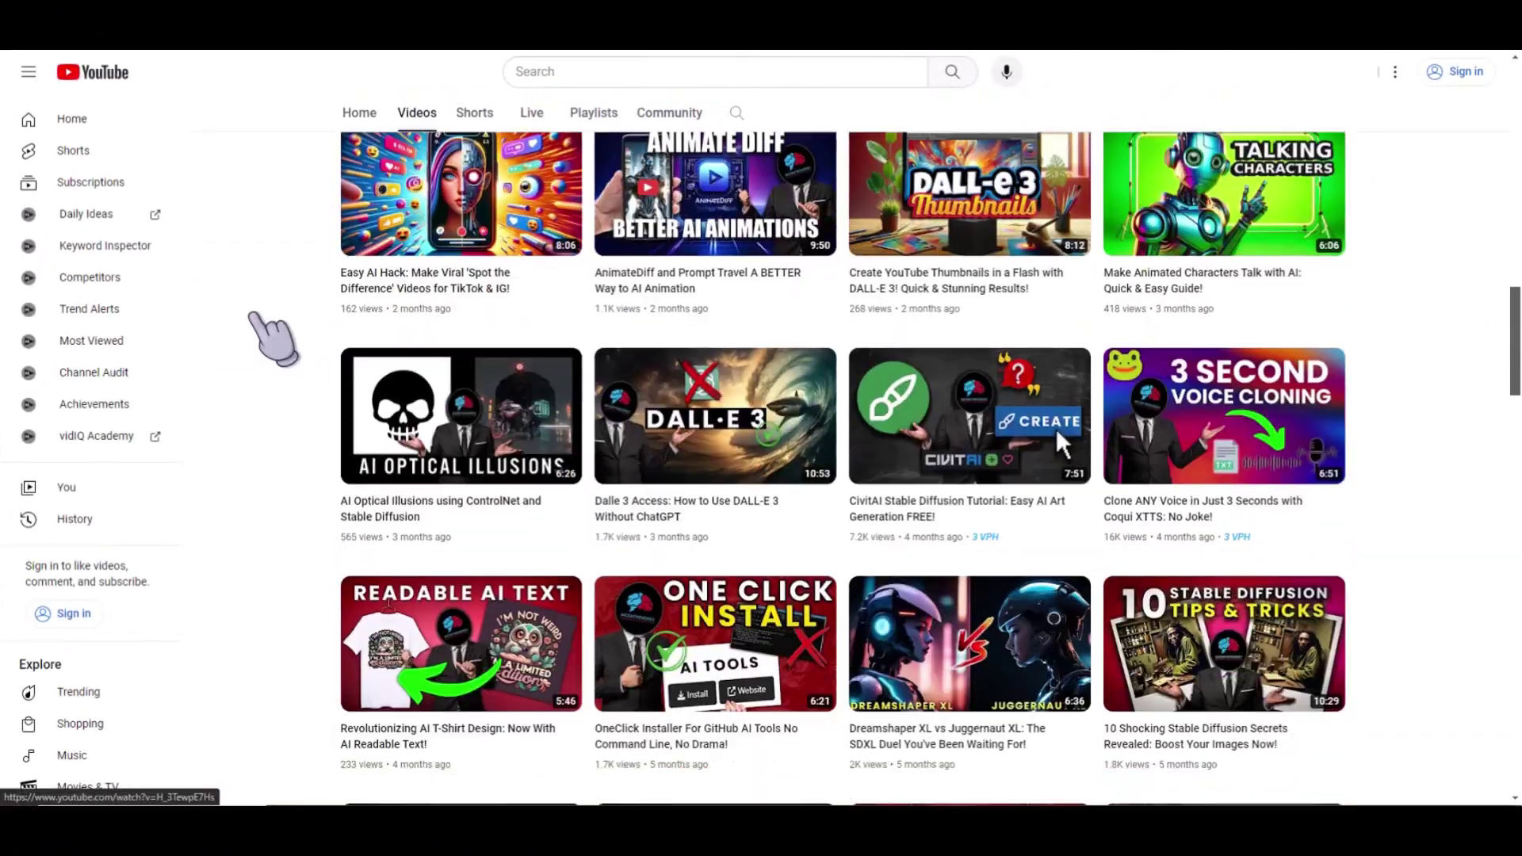
{"action": "scroll", "coordinate": [282, 434], "scroll_direction": "down", "scroll_amount": 9}
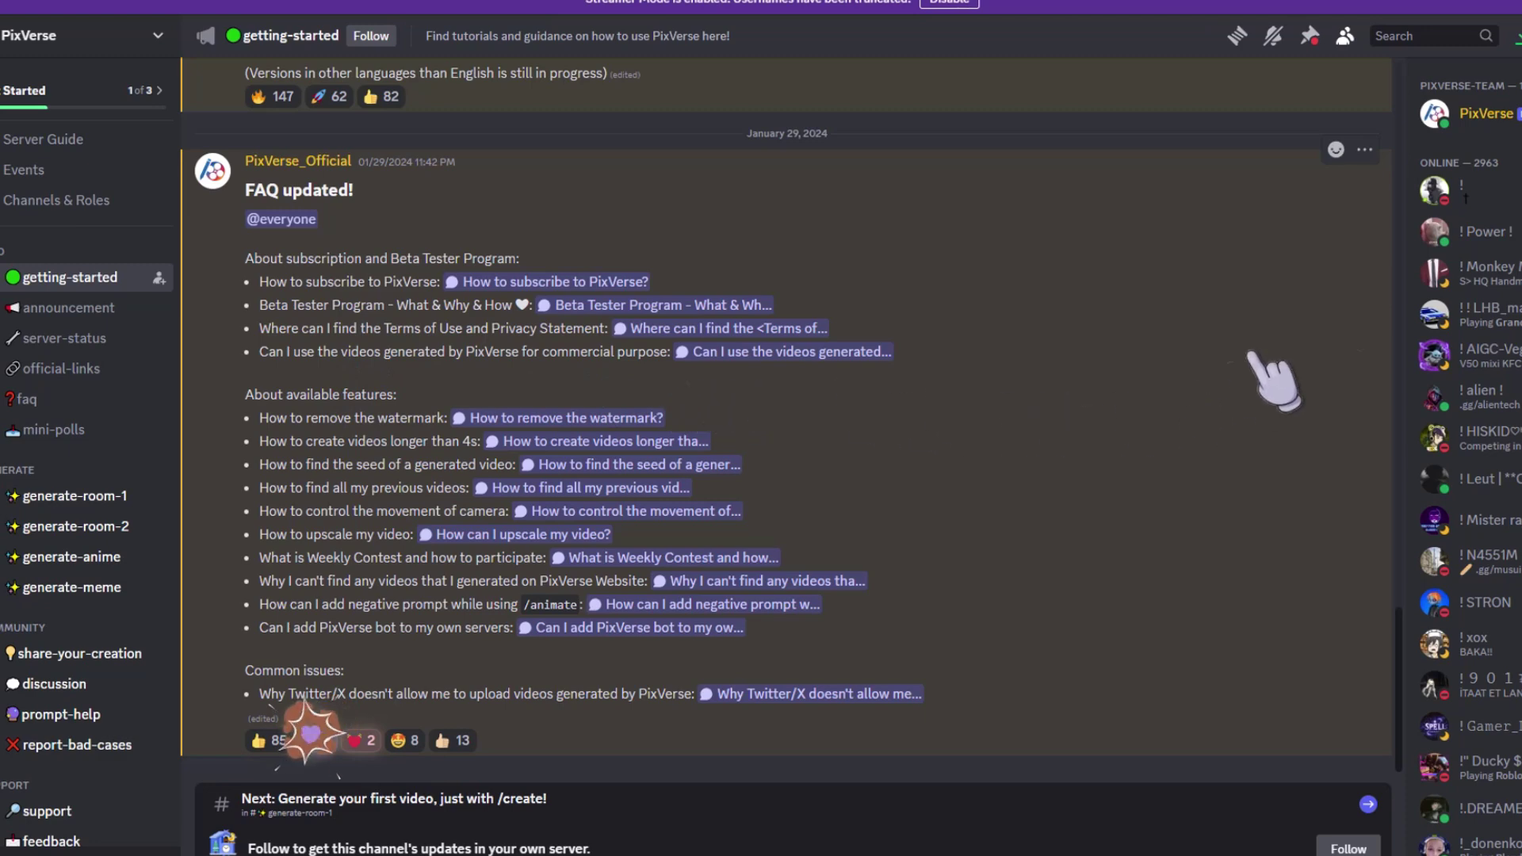
Run the PixVerse /settings command in #generate-room-1
{"action": "mouse_move", "coordinate": [115, 498]}
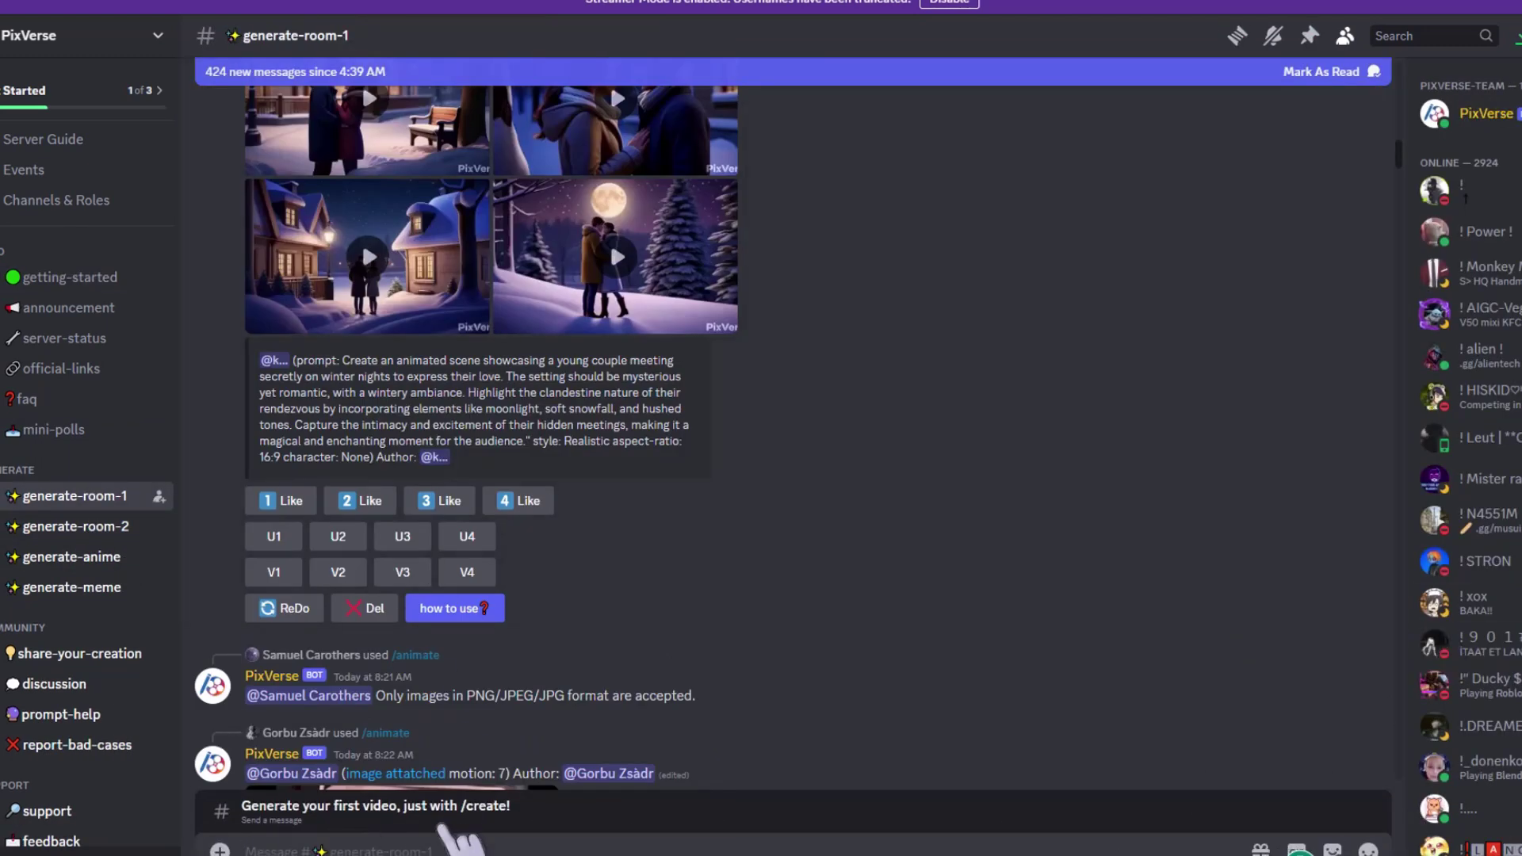
{"action": "left_click", "coordinate": [444, 847]}
{"action": "type", "text": "/"}
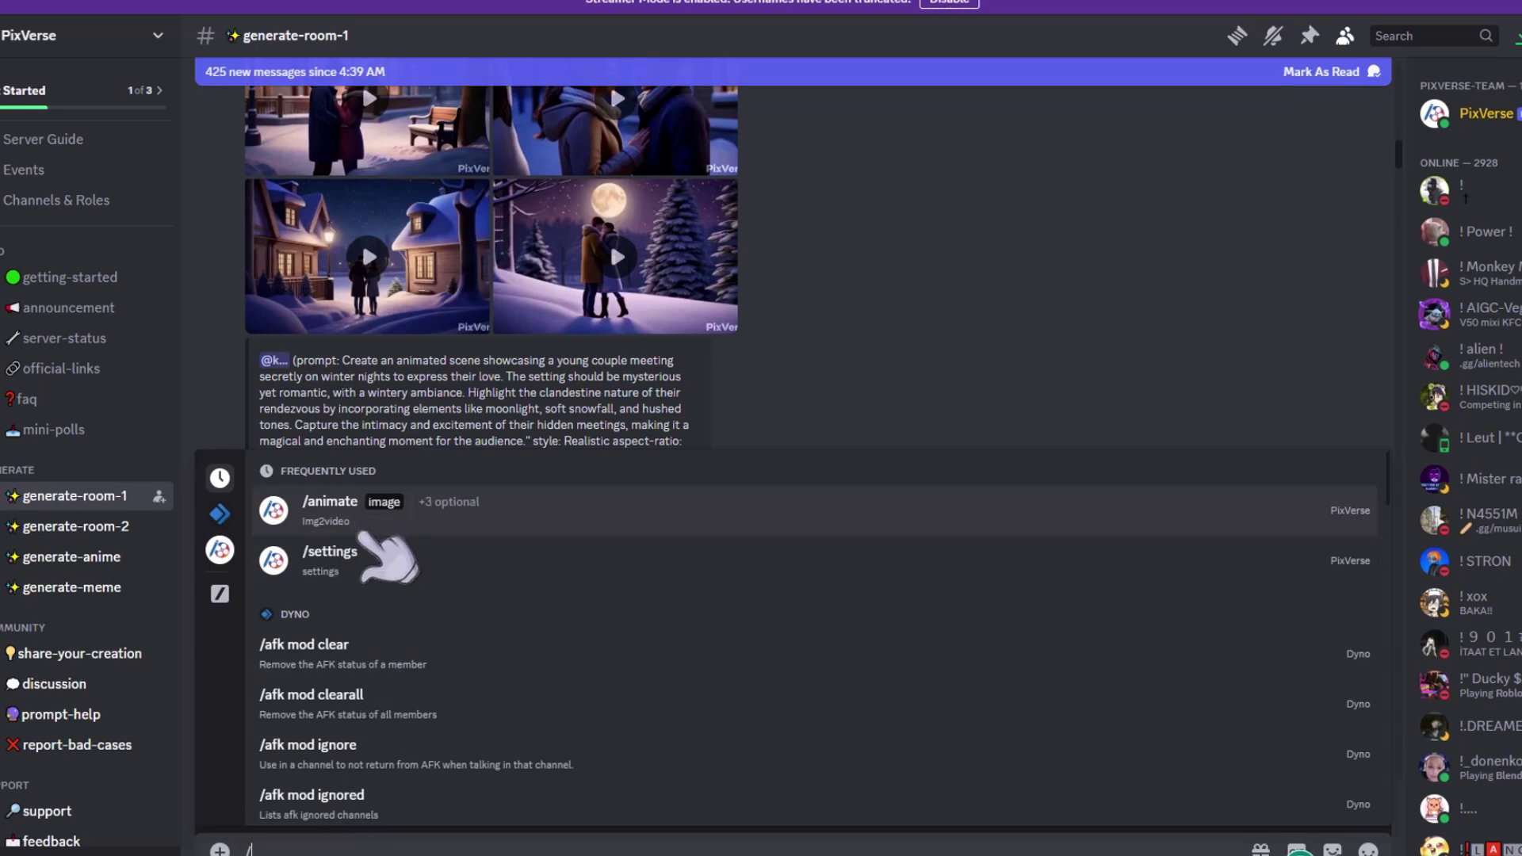
{"action": "left_click", "coordinate": [325, 561]}
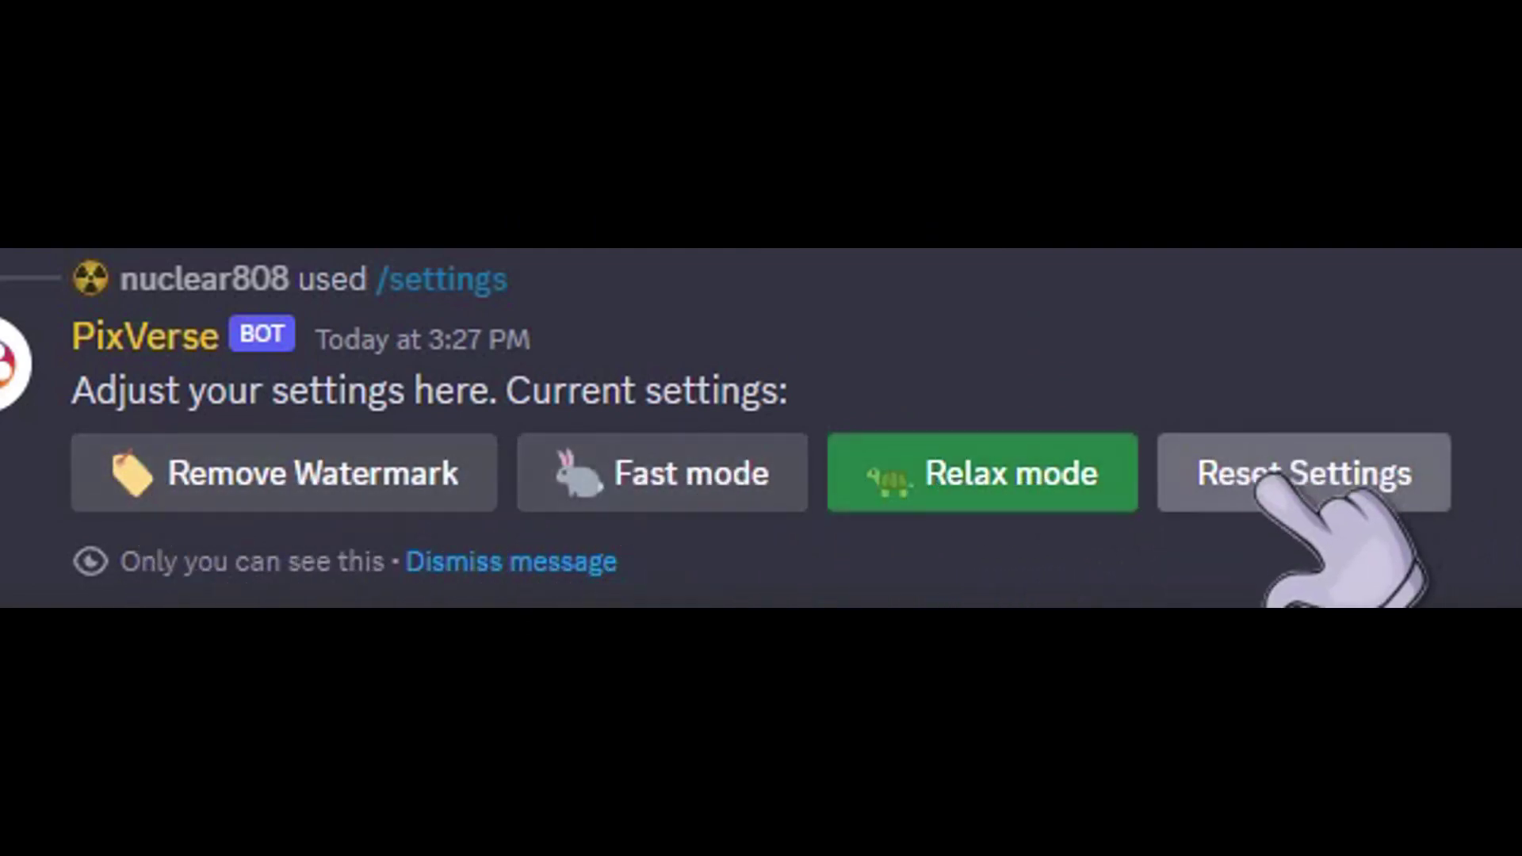
Try Reset Settings and Relax mode, receiving the subscriber-only notice
{"action": "left_click", "coordinate": [325, 721]}
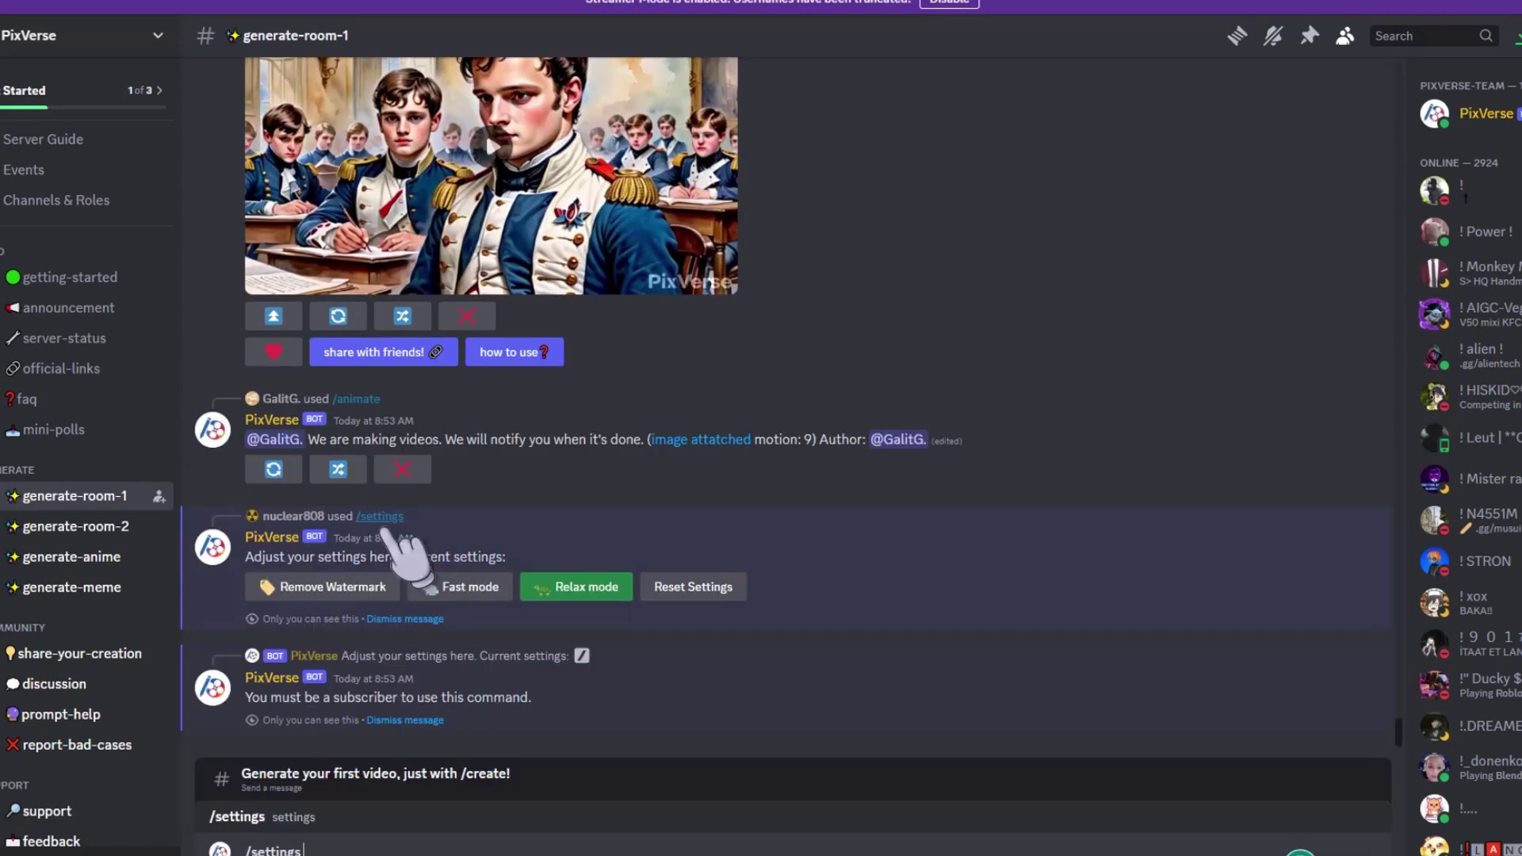
{"action": "key", "text": "Return"}
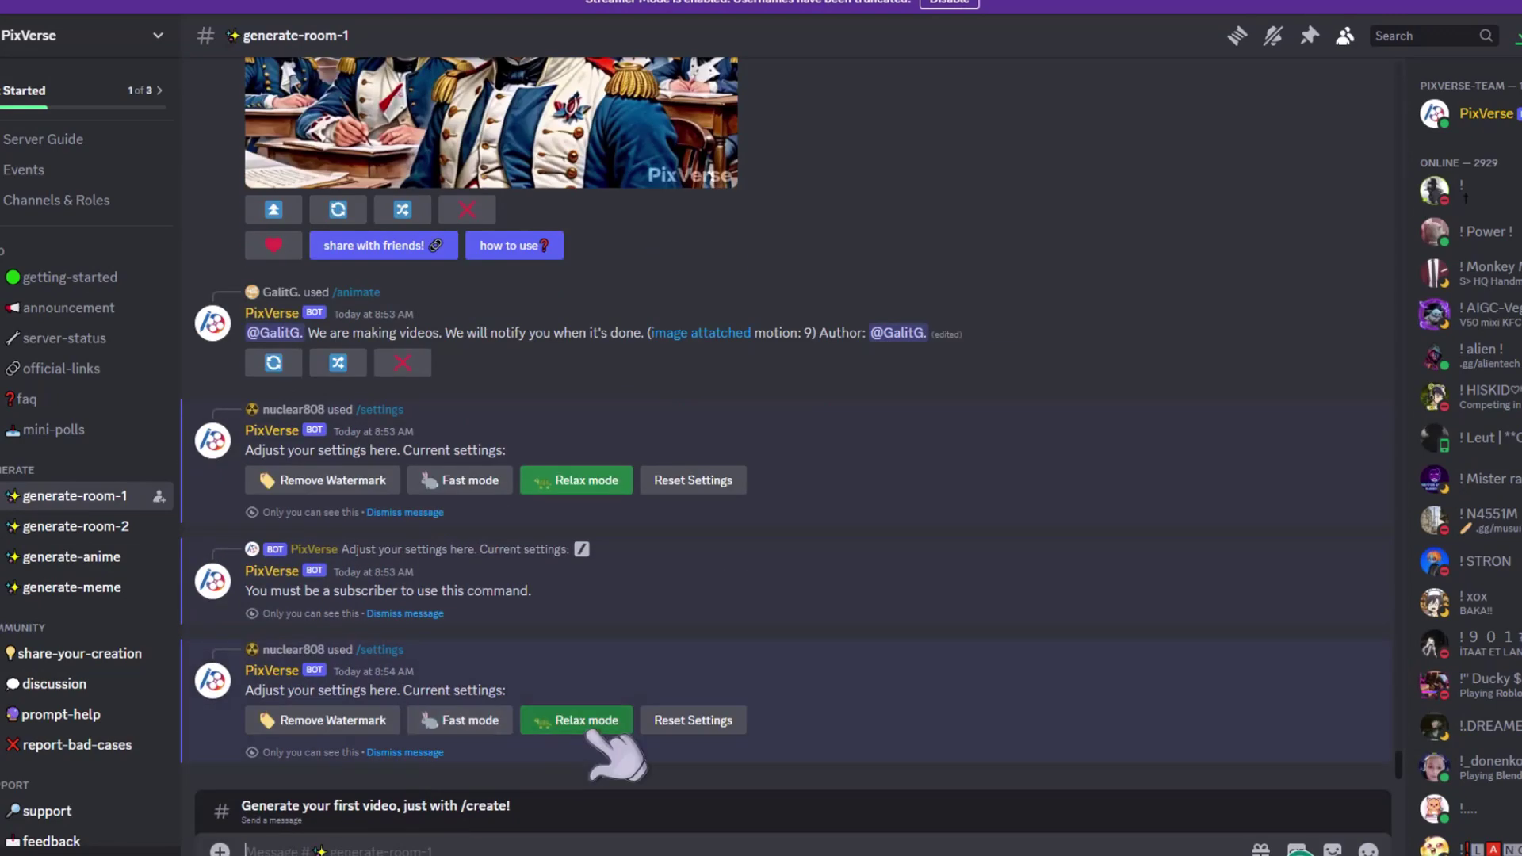
{"action": "left_click", "coordinate": [464, 717]}
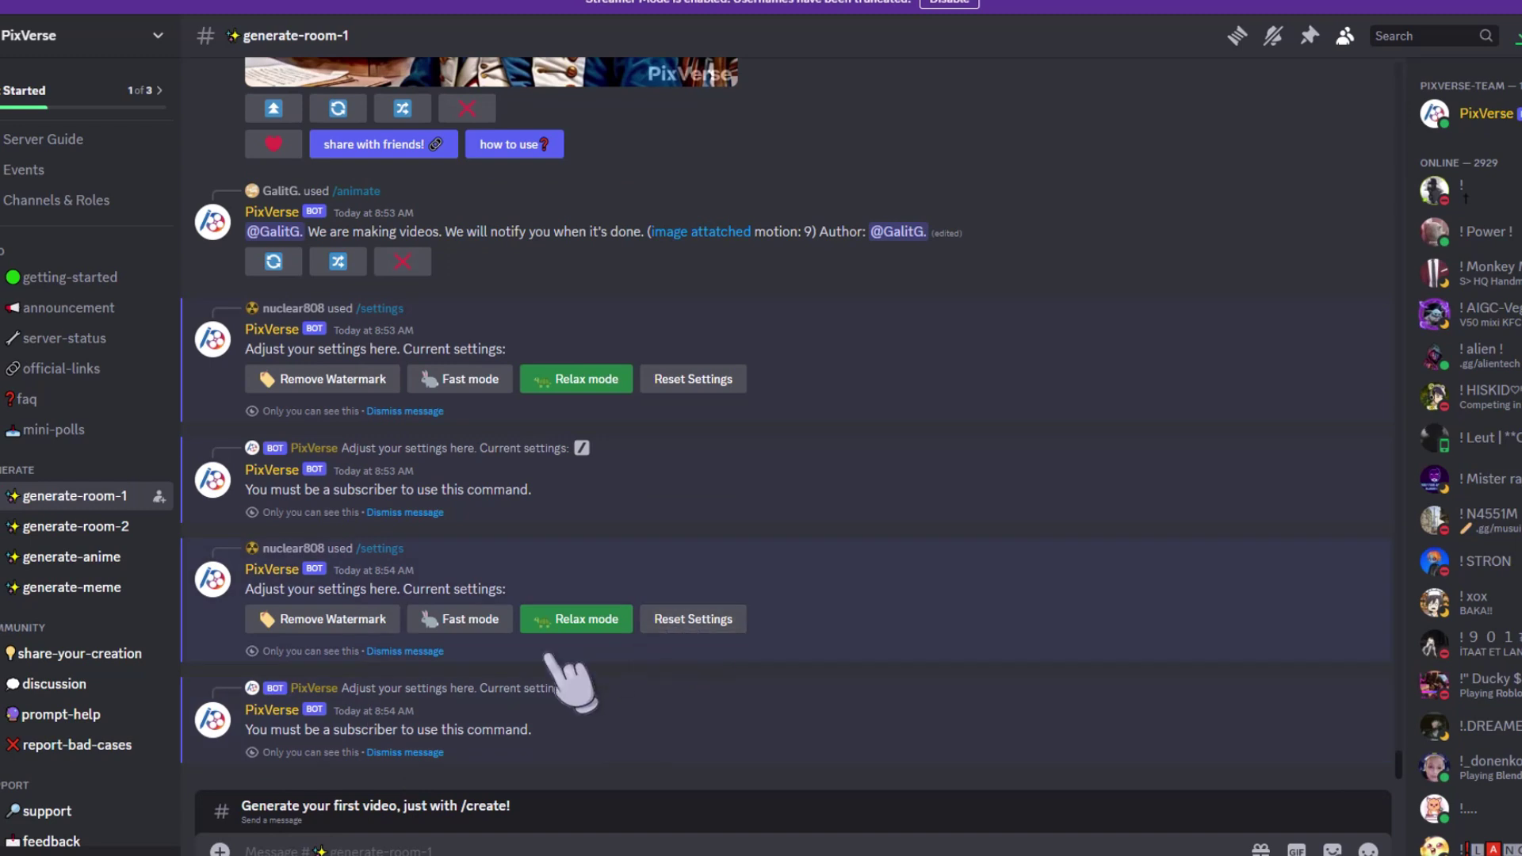
Send /create with prompt 'mechanical cyborg', Realistic style, 16:9 aspect ratio and character None
{"action": "left_click", "coordinate": [362, 846]}
{"action": "type", "text": "/creat"}
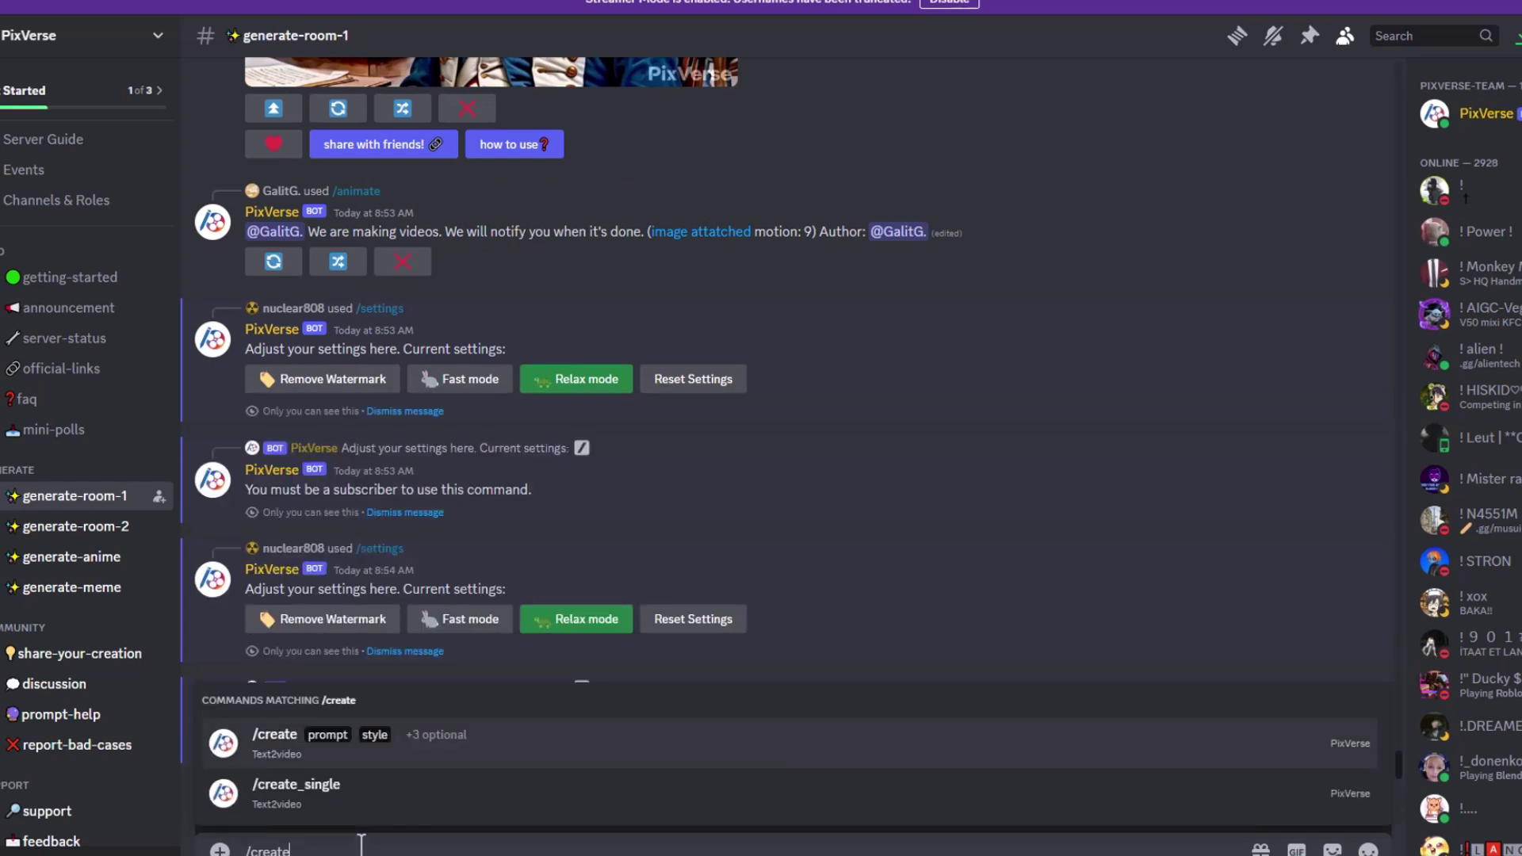
{"action": "type", "text": "e"}
{"action": "key", "text": "Tab"}
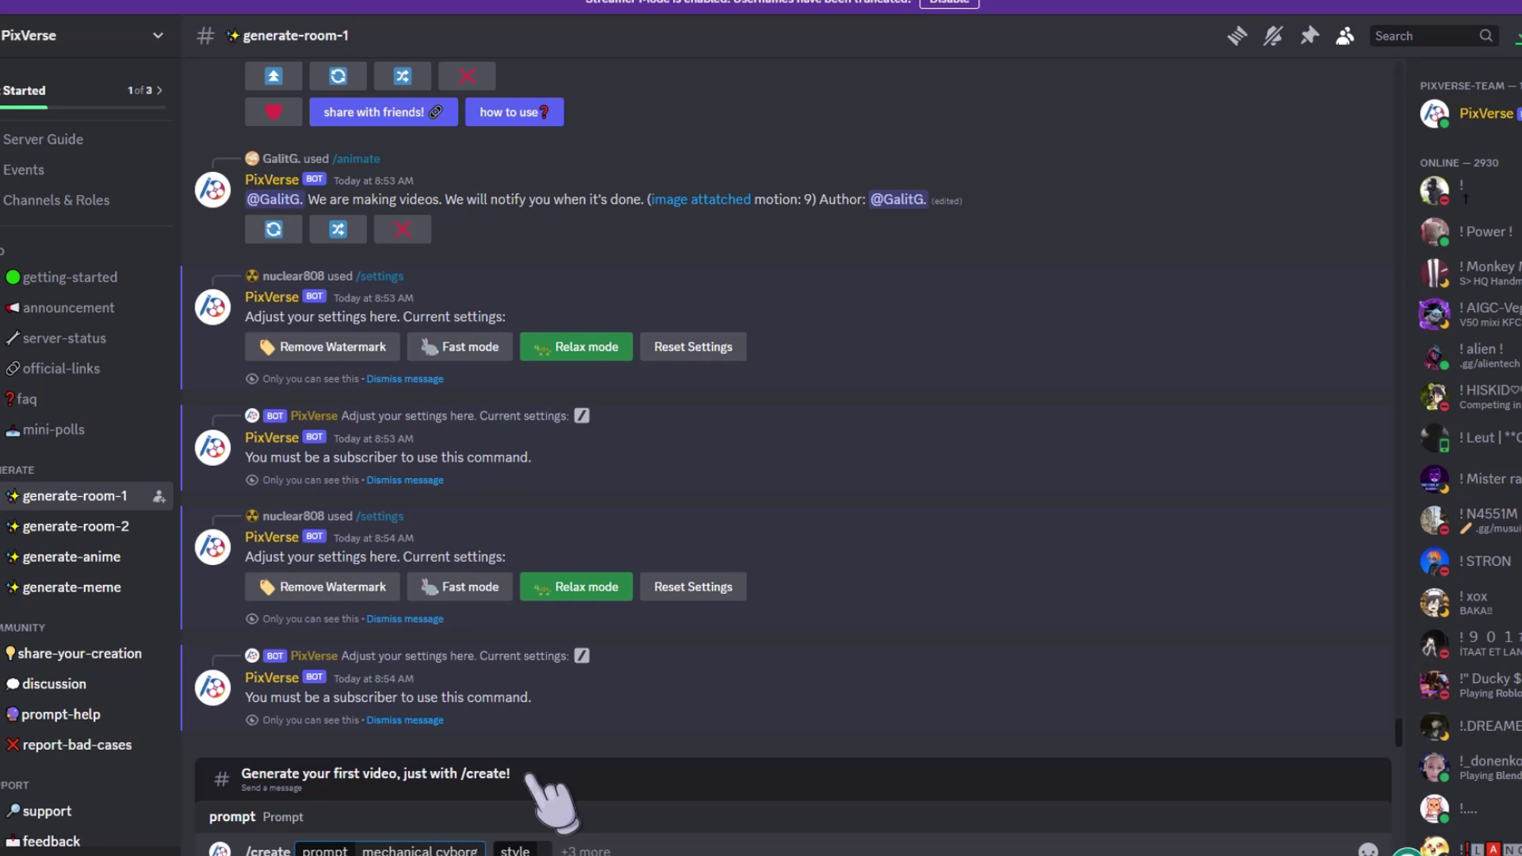
{"action": "left_click", "coordinate": [541, 847]}
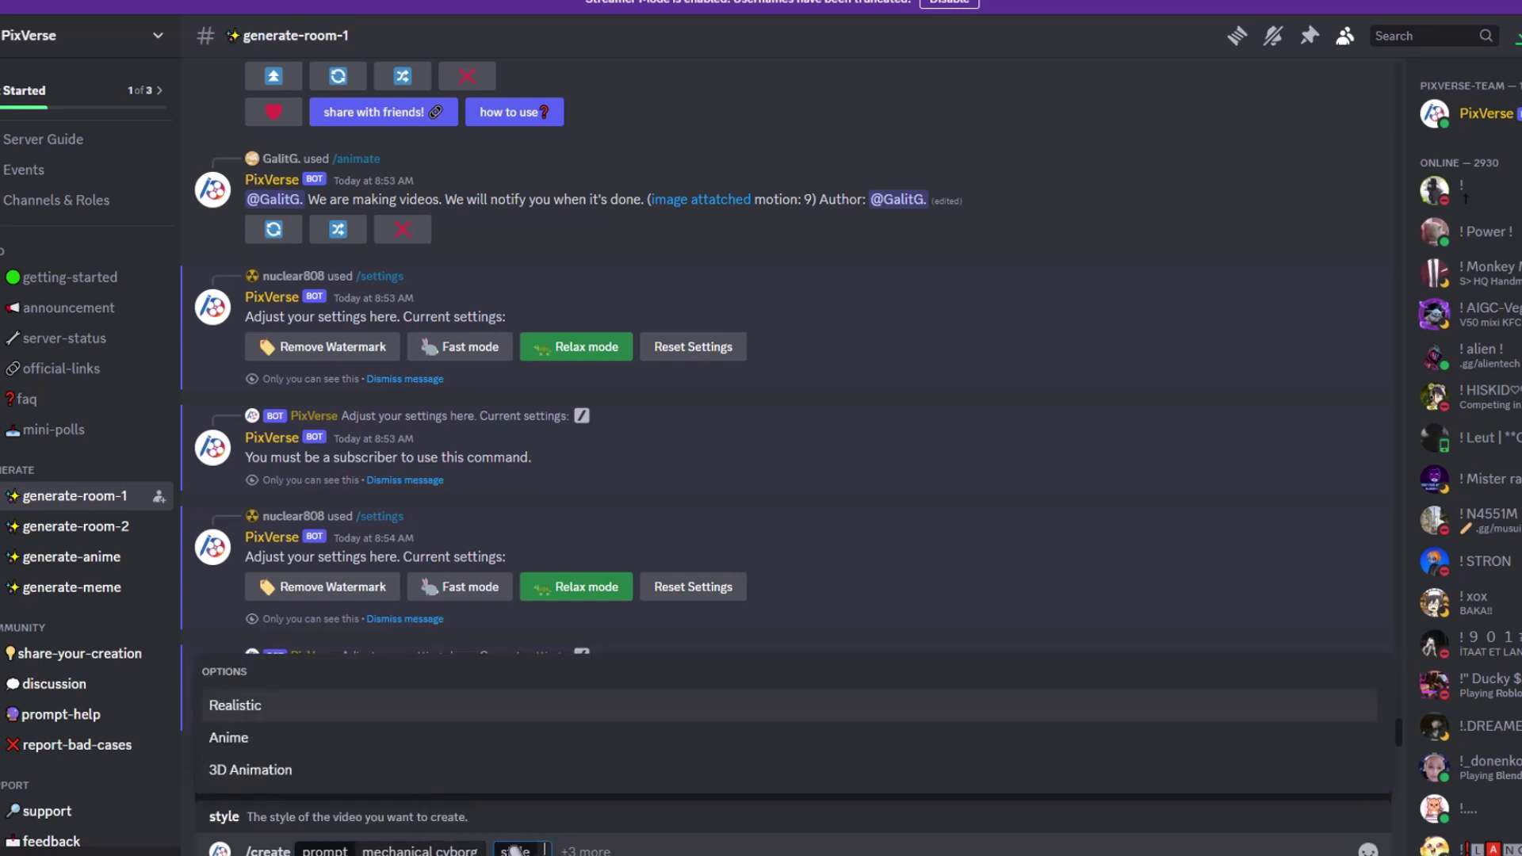
{"action": "key", "text": "Tab"}
{"action": "left_click", "coordinate": [230, 737]}
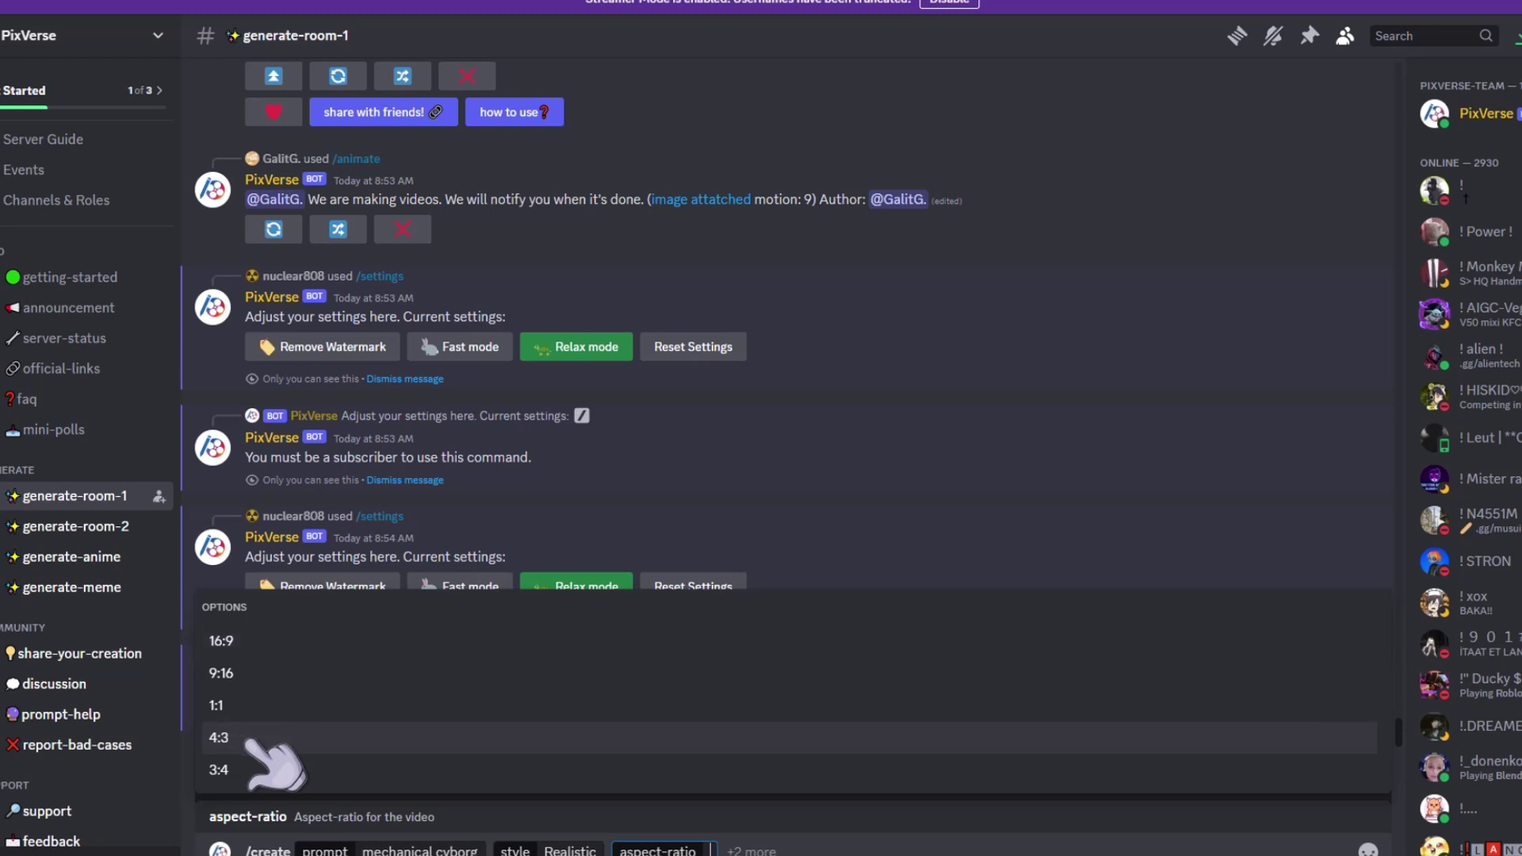
{"action": "left_click", "coordinate": [238, 640]}
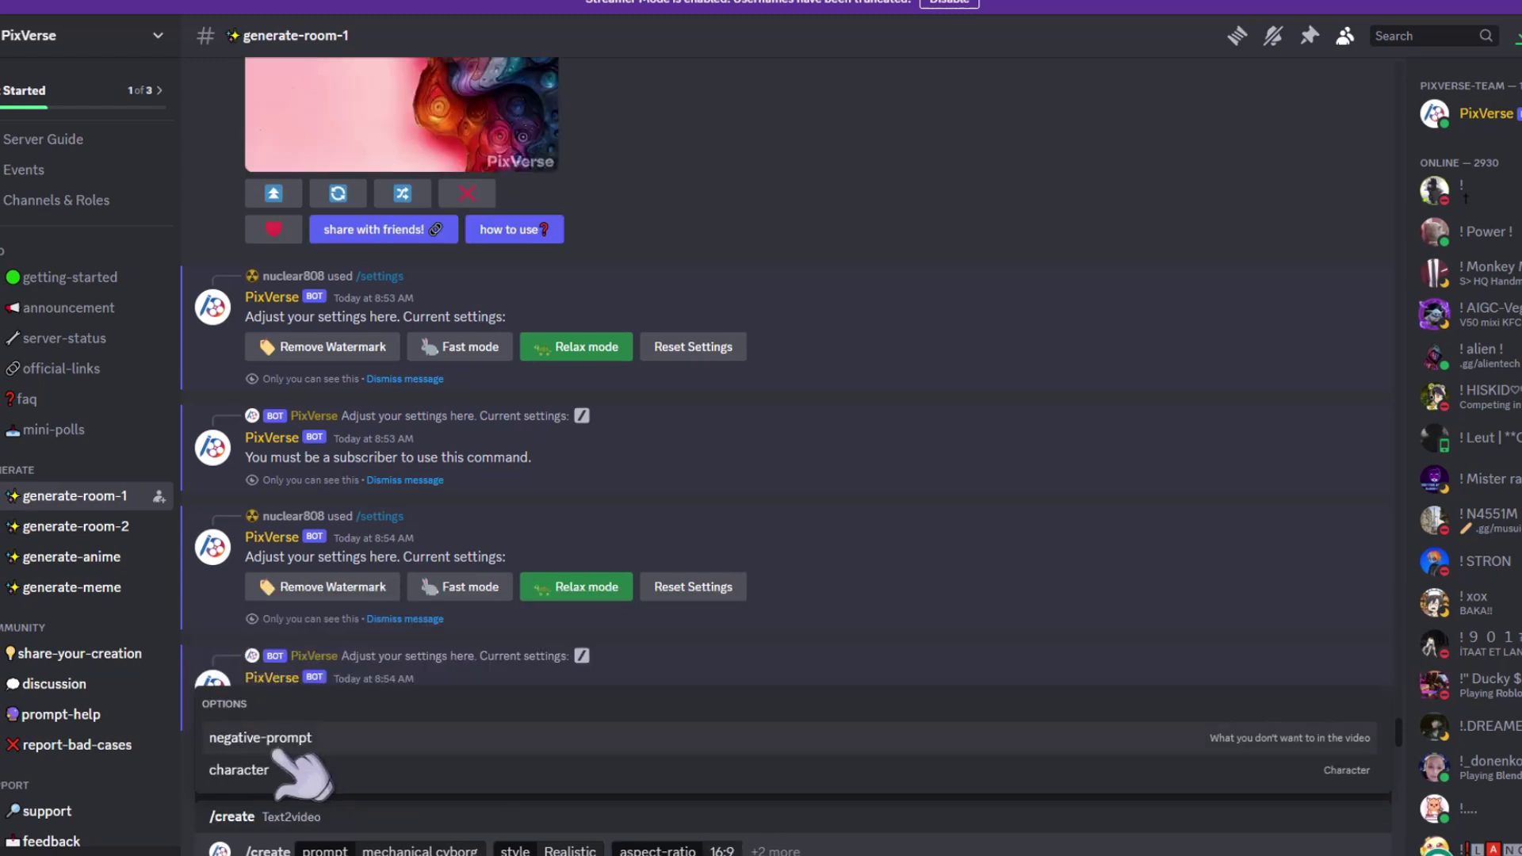
{"action": "left_click", "coordinate": [289, 770]}
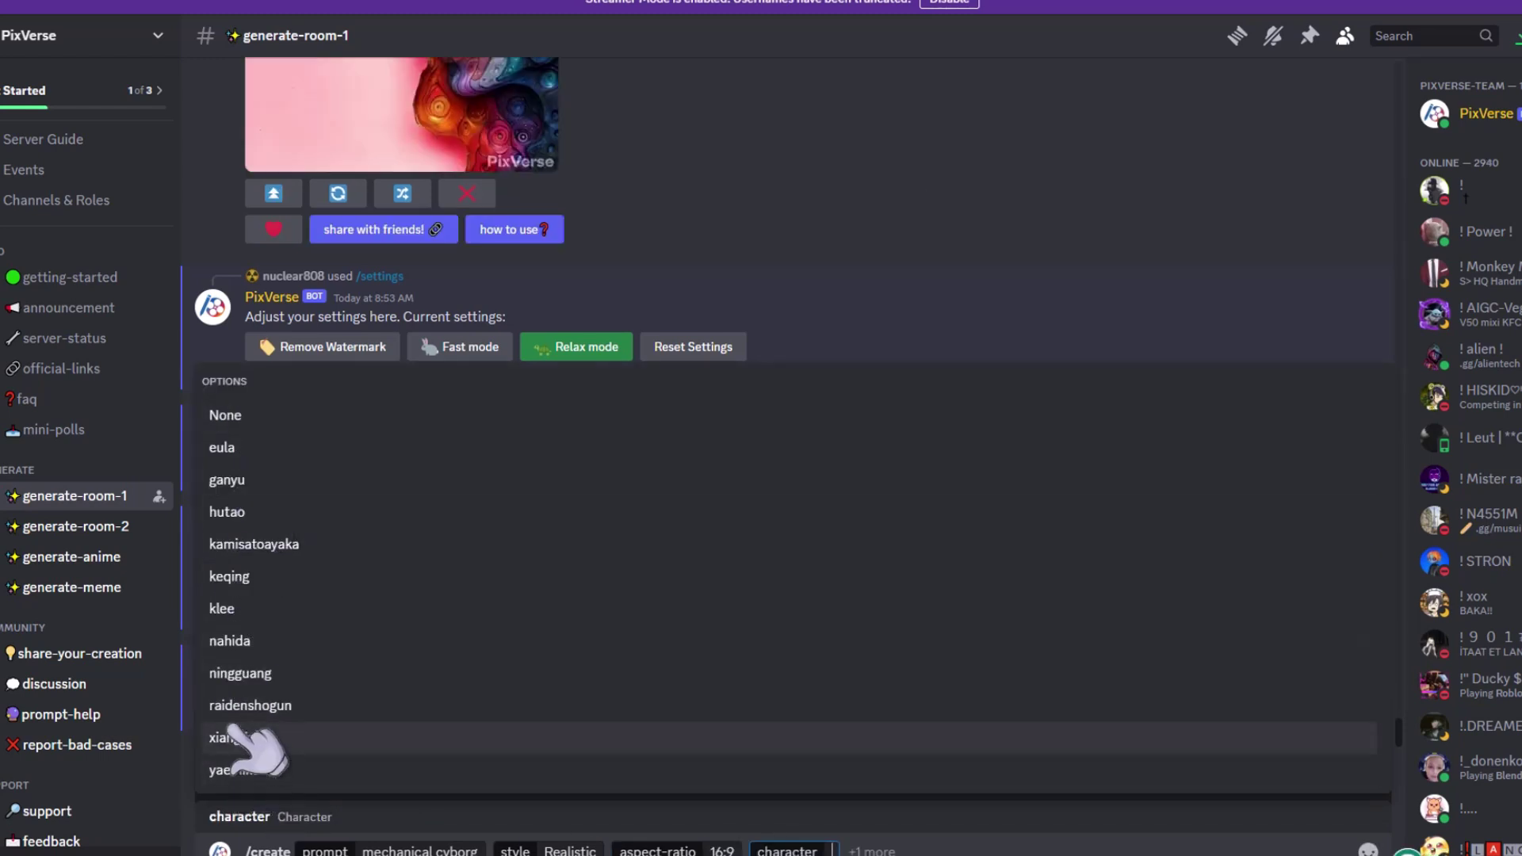
{"action": "left_click", "coordinate": [225, 414]}
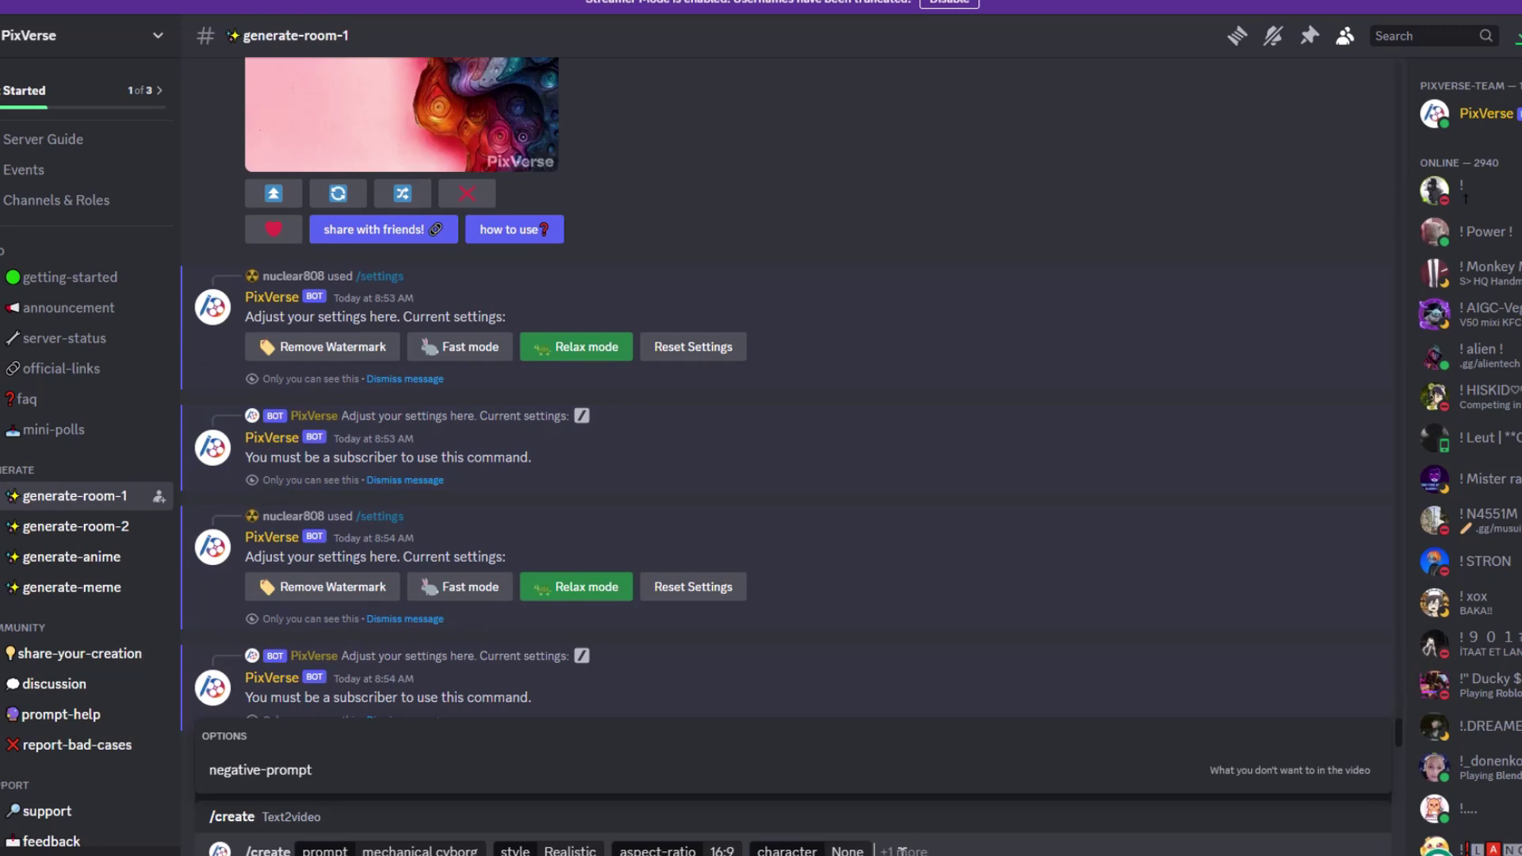
{"action": "key", "text": "Return"}
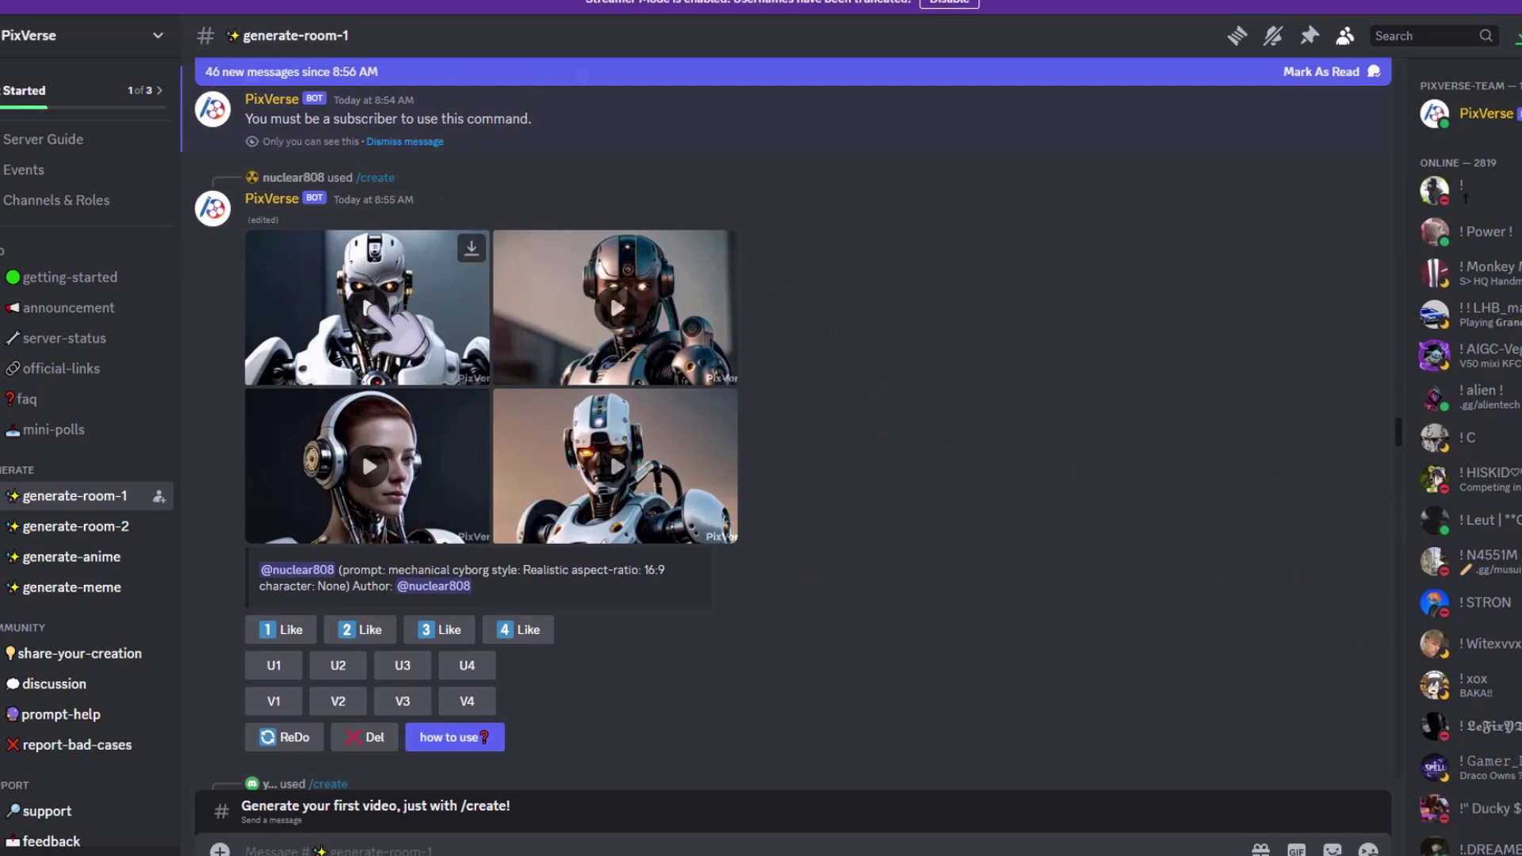
{"action": "left_click", "coordinate": [371, 308]}
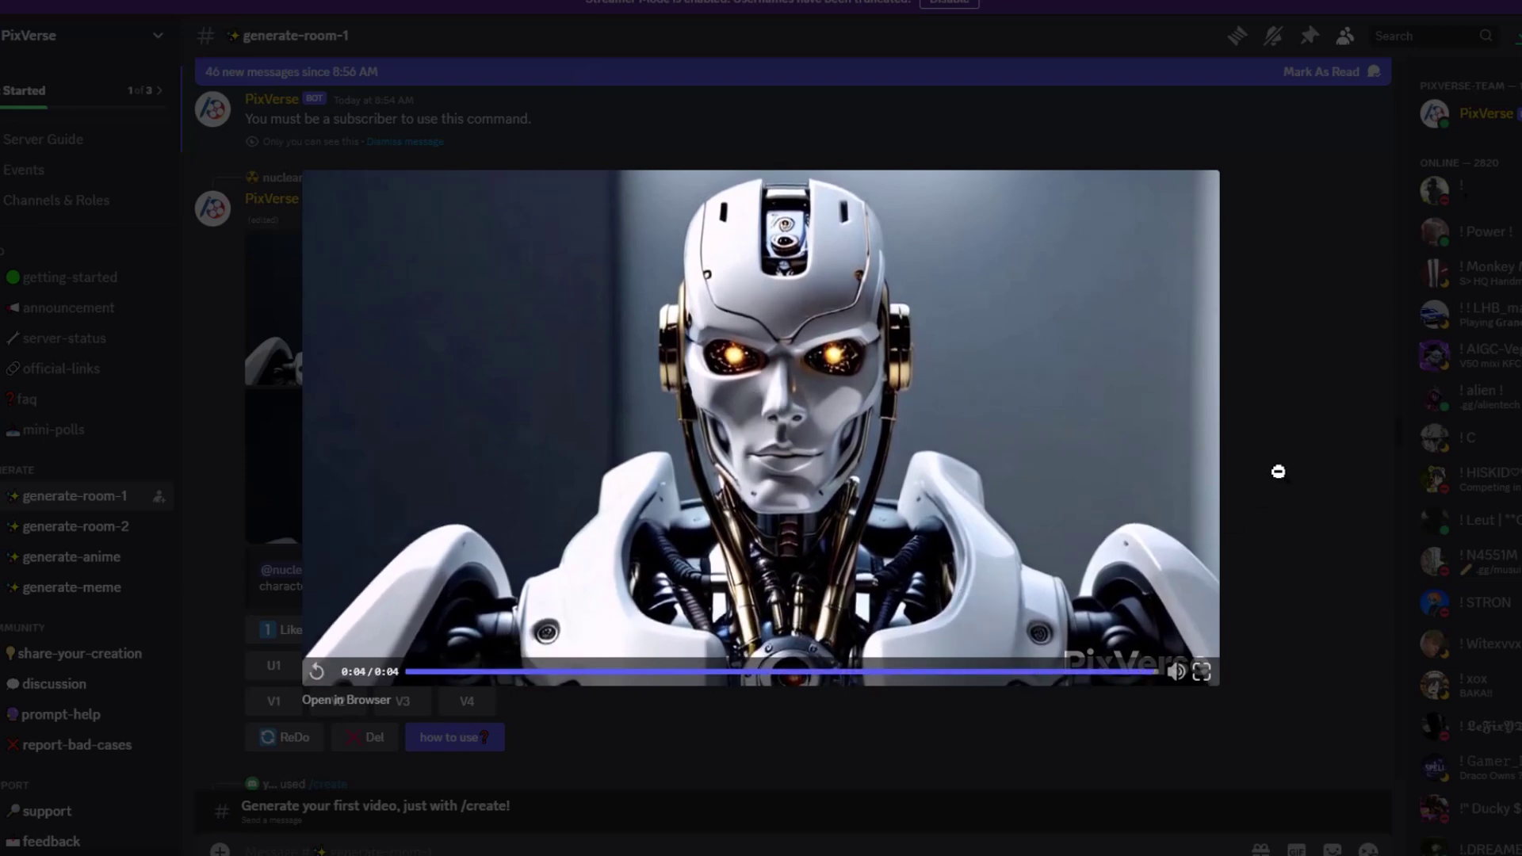
{"action": "left_click", "coordinate": [1120, 482]}
{"action": "left_click", "coordinate": [642, 337]}
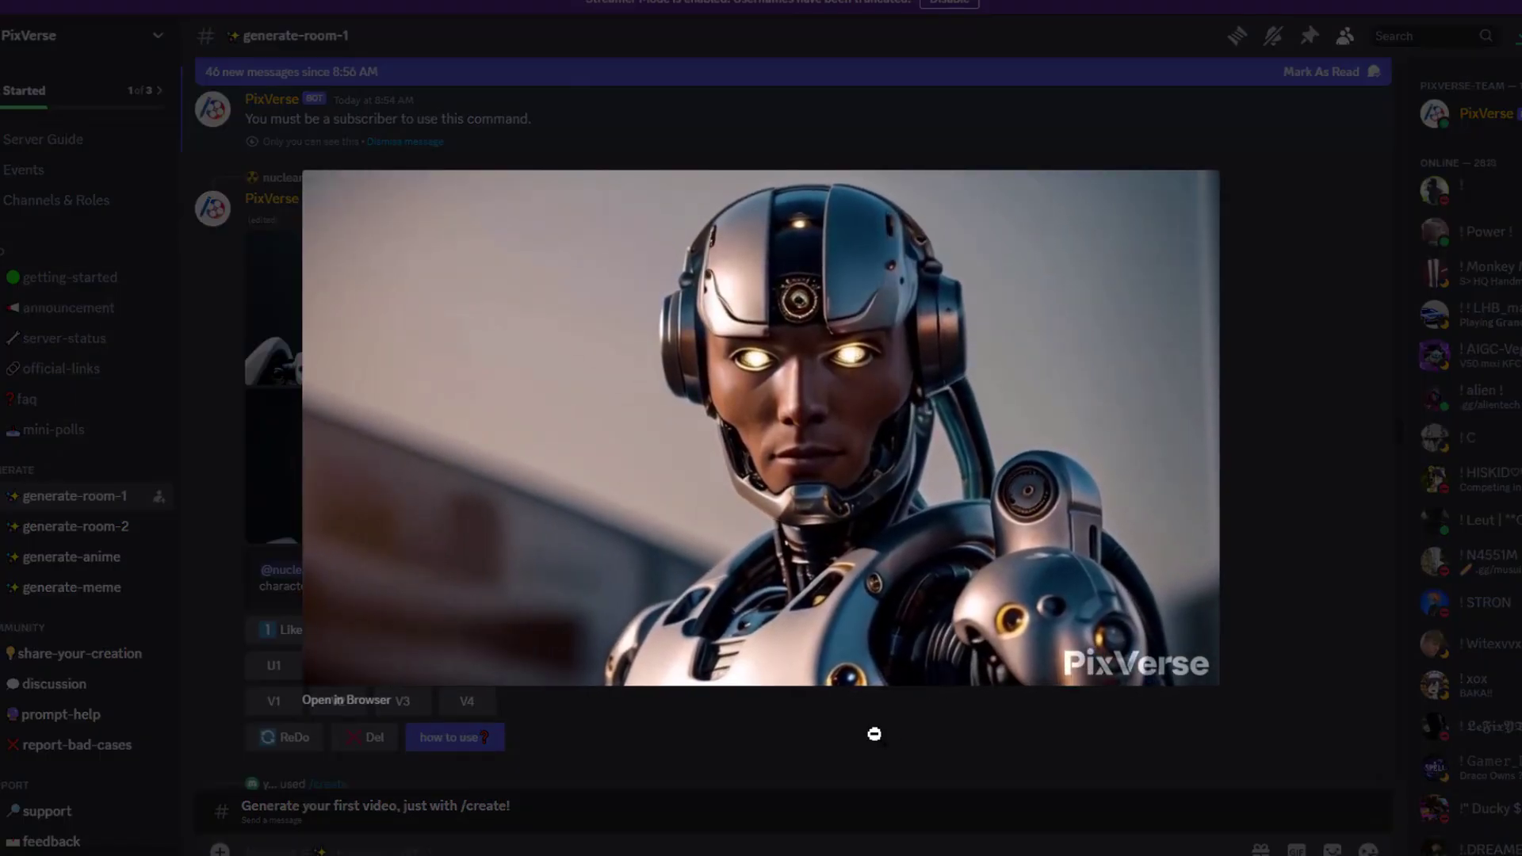
{"action": "left_click", "coordinate": [1276, 502]}
{"action": "left_click", "coordinate": [373, 456]}
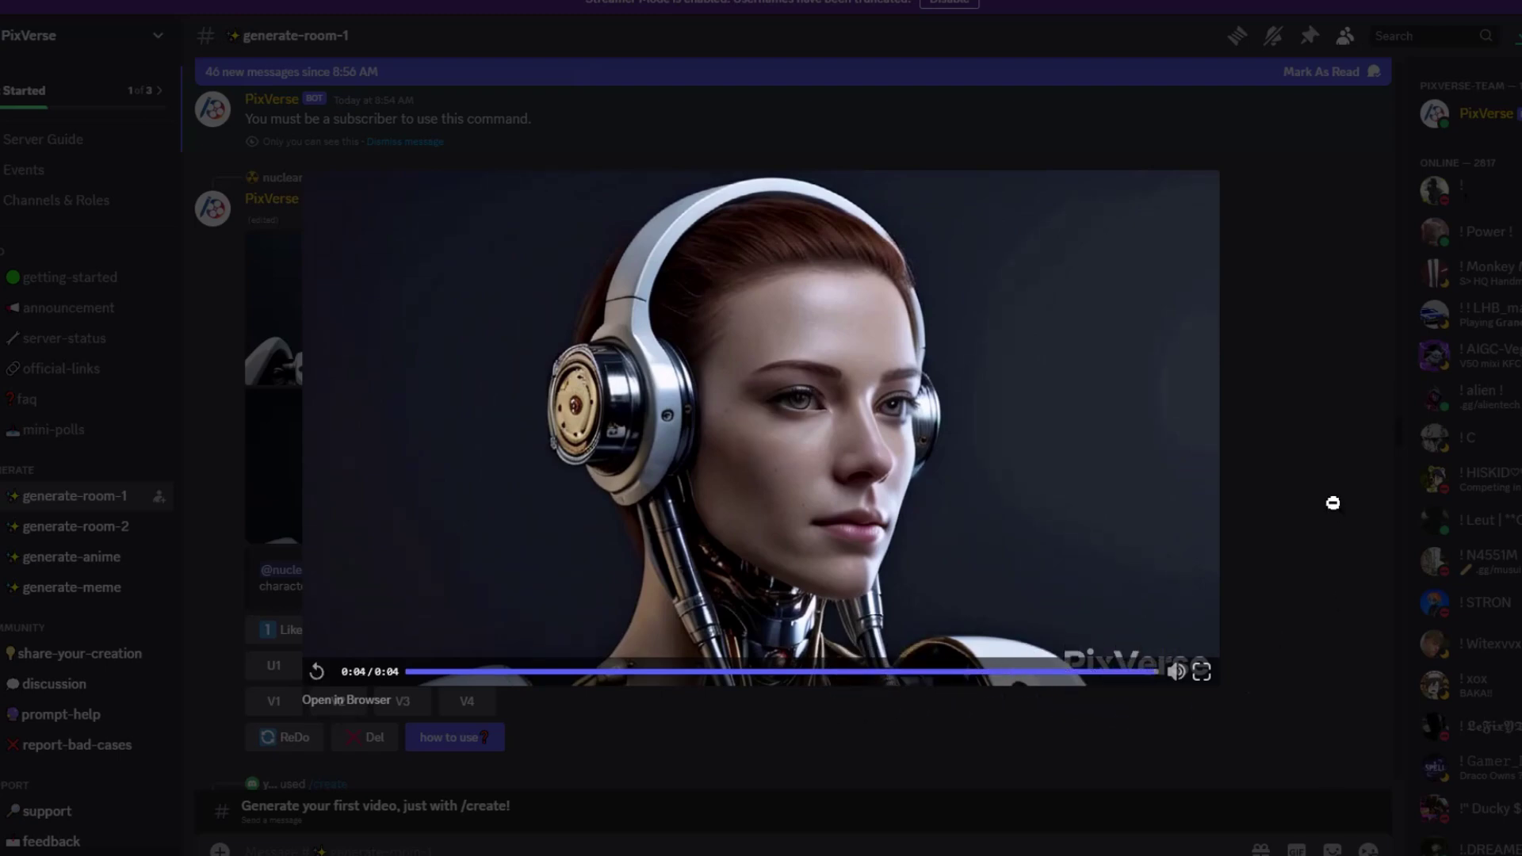
{"action": "left_click", "coordinate": [1290, 499]}
{"action": "left_click", "coordinate": [622, 468]}
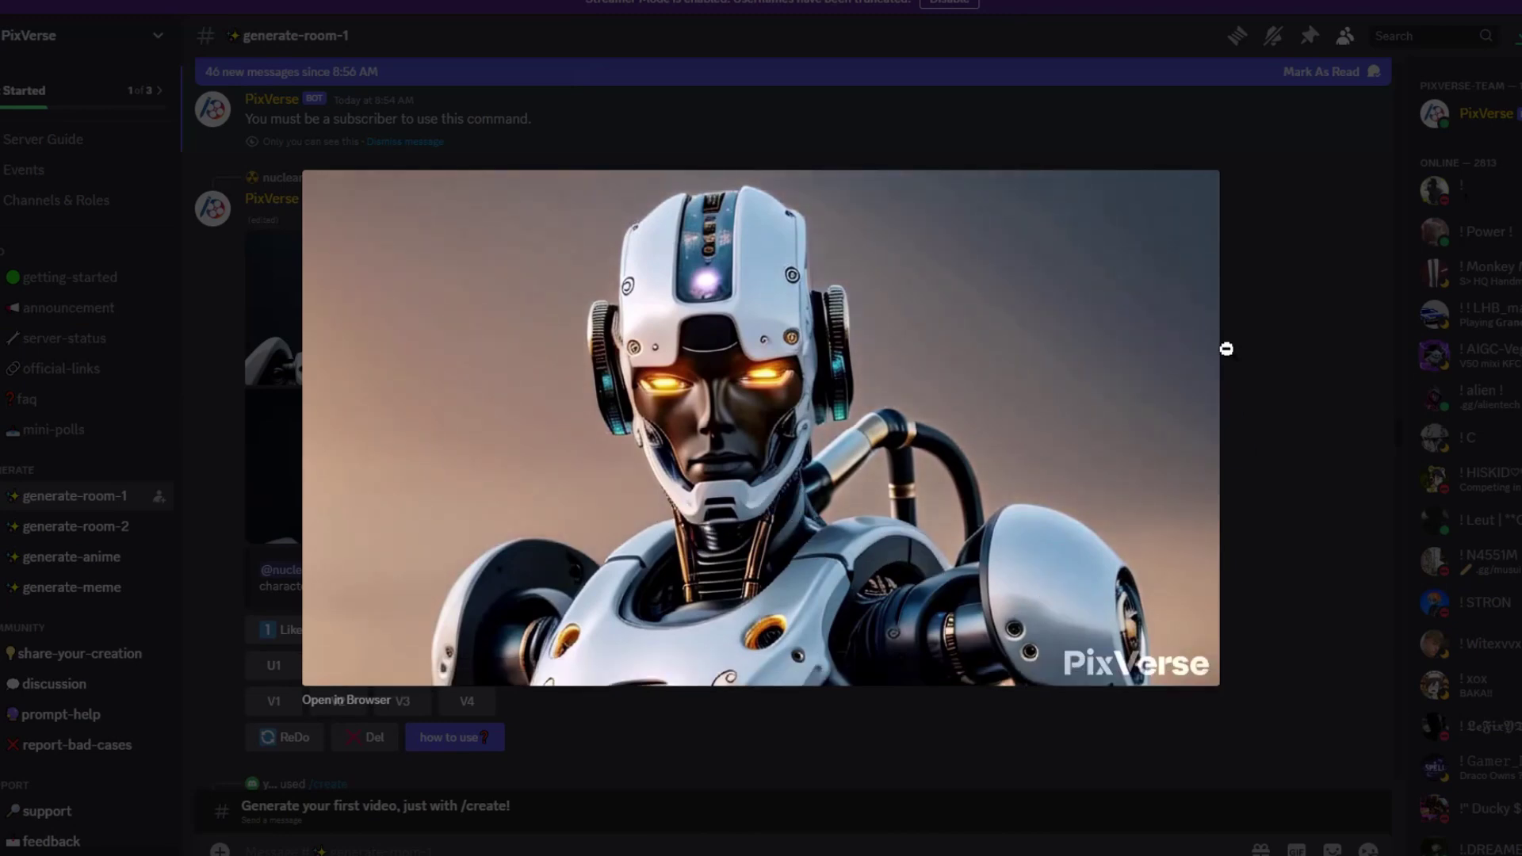
{"action": "left_click", "coordinate": [1253, 611]}
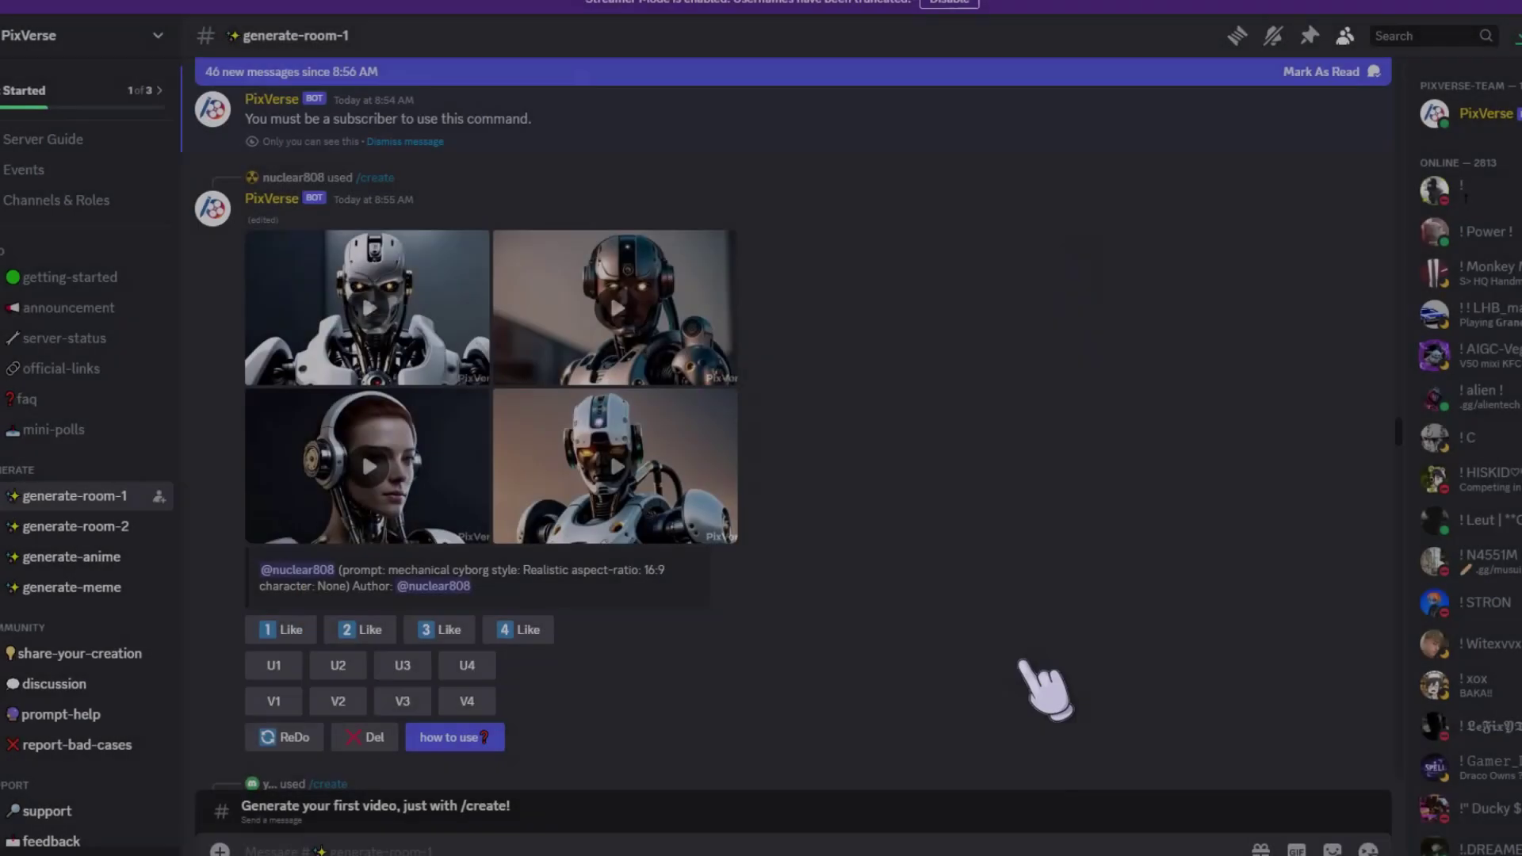